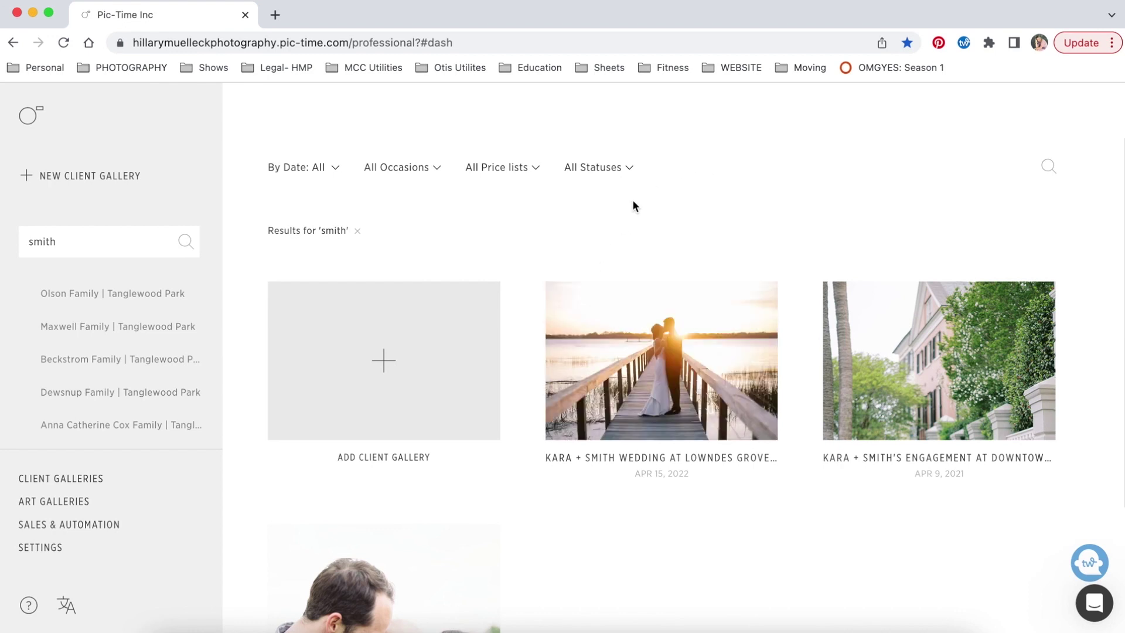
Step: Open the Kara + Smith Wedding gallery and go to its Photos page
mouse_move(572, 448)
click(662, 394)
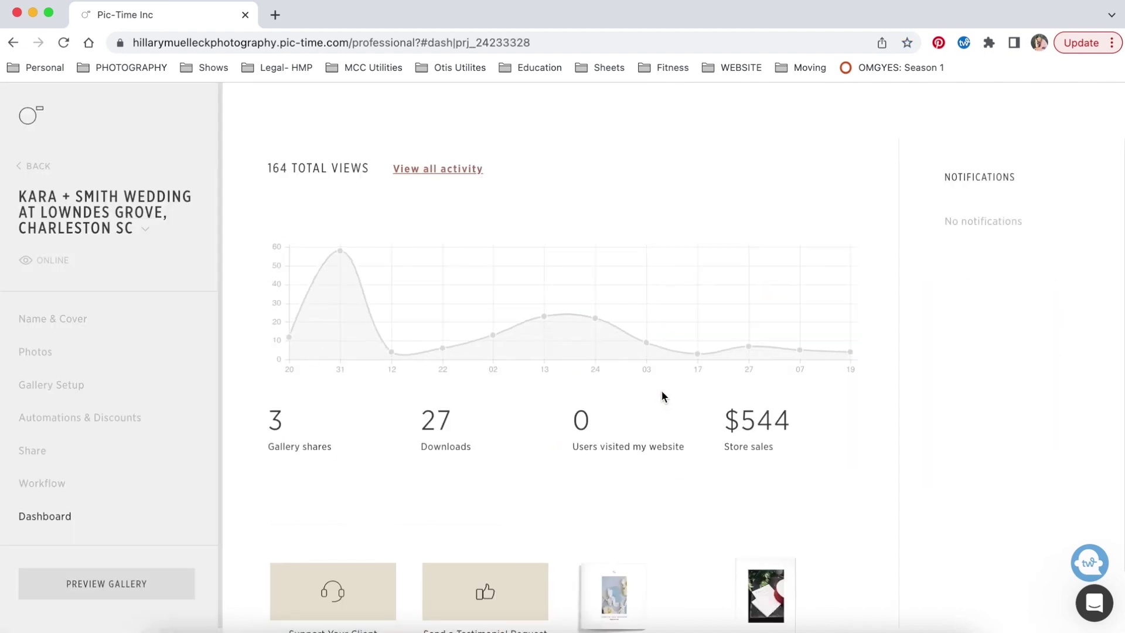
click(59, 351)
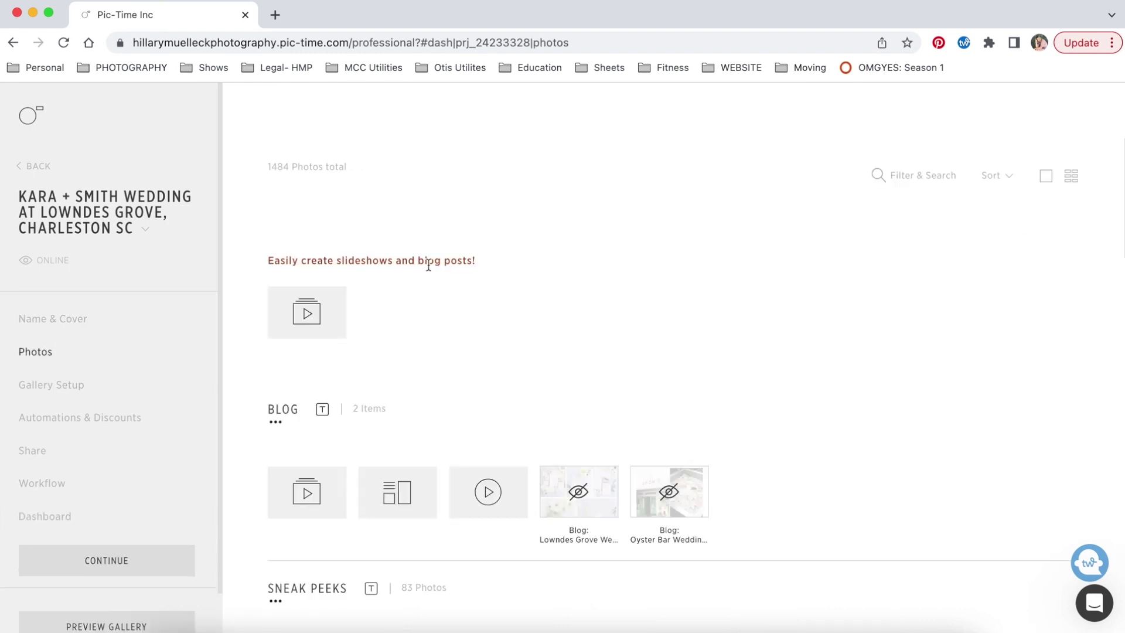
Step: Start a new blog post with Create Blog in the Blog section
scroll(548, 299, down, 1)
mouse_move(553, 375)
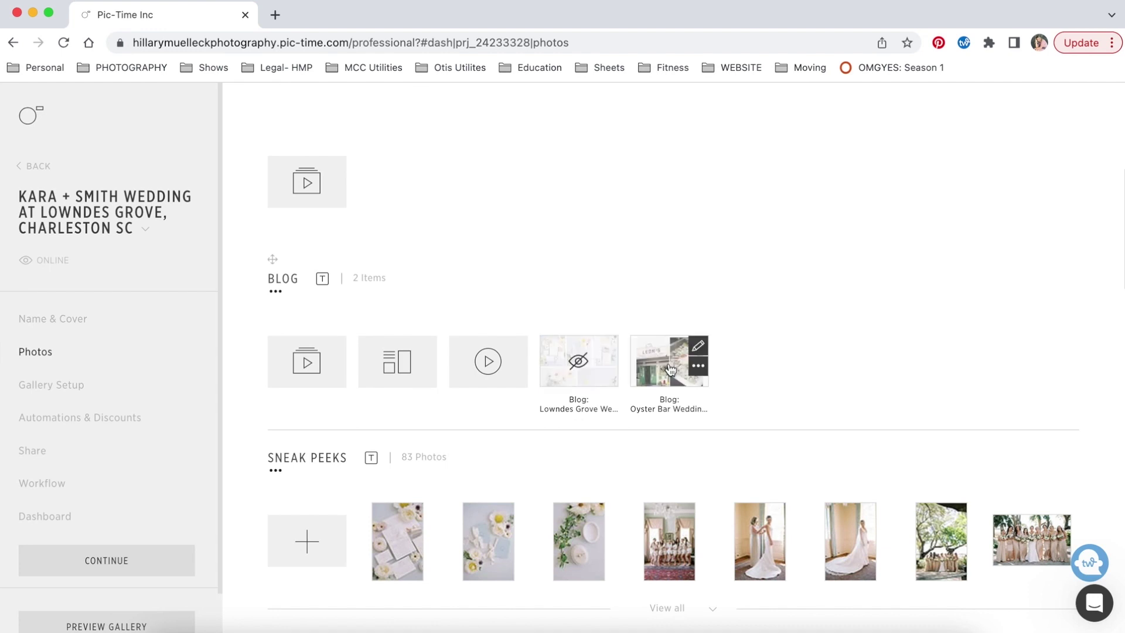
click(553, 414)
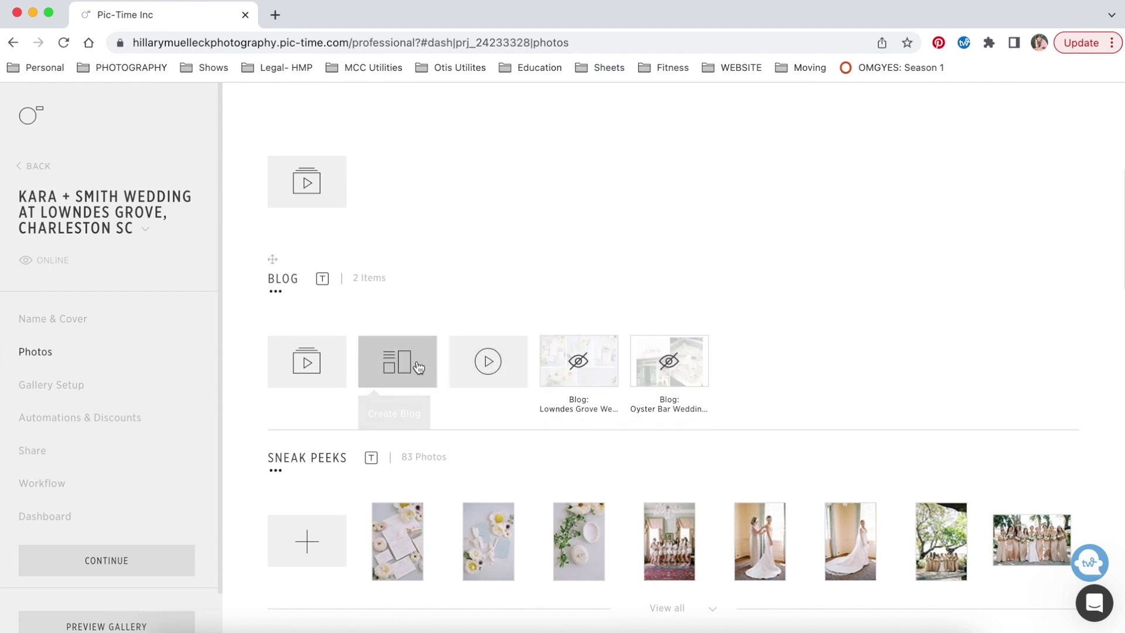
click(392, 371)
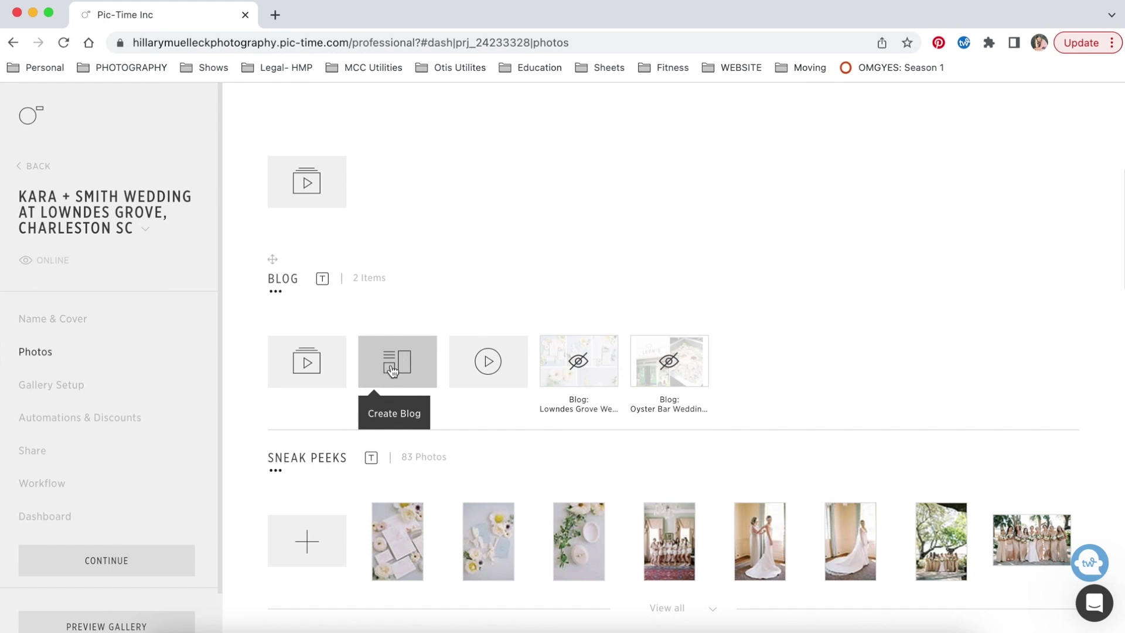
Step: Pick the Single layout style for the Kara + Smith Wedding post and continue
scroll(573, 281, down, 3)
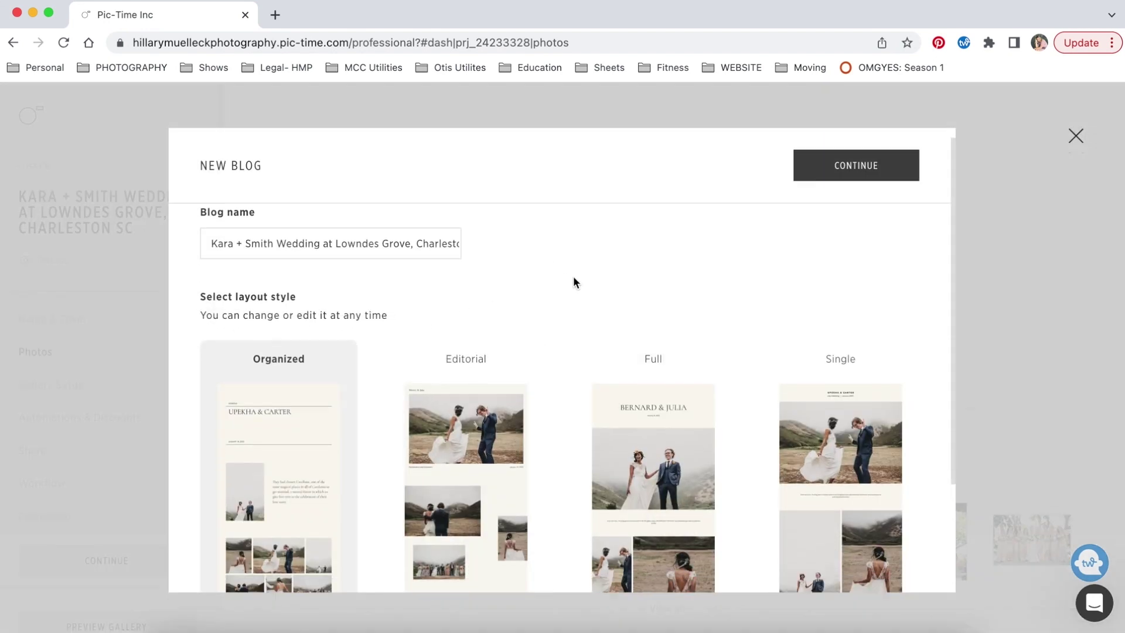
scroll(573, 282, down, 2)
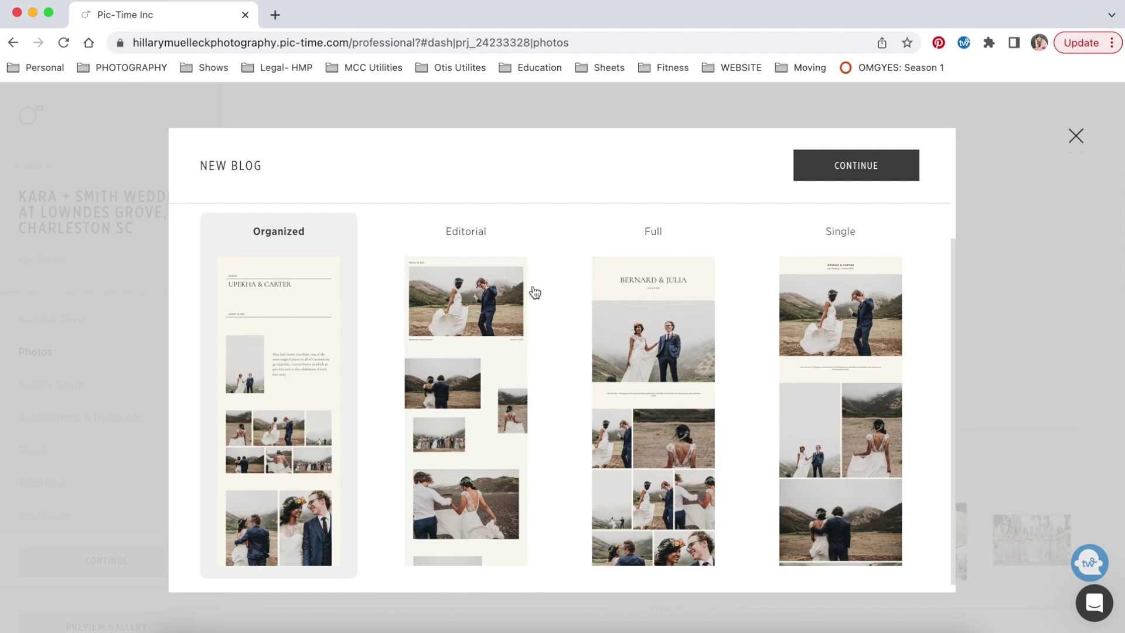
scroll(265, 450, down, 1)
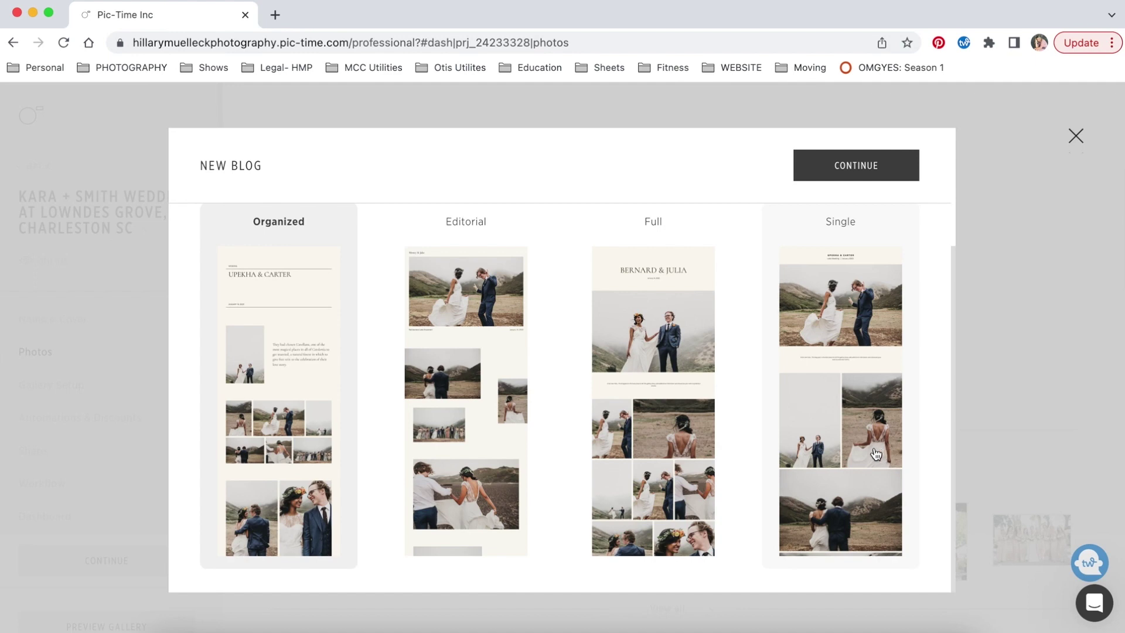
click(860, 394)
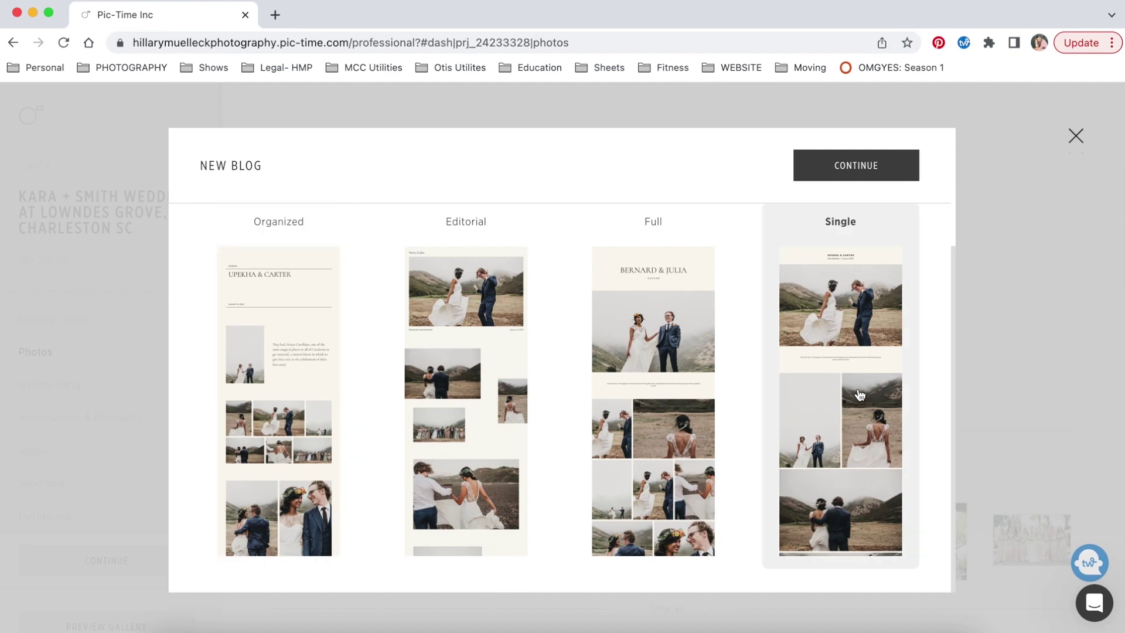
click(870, 166)
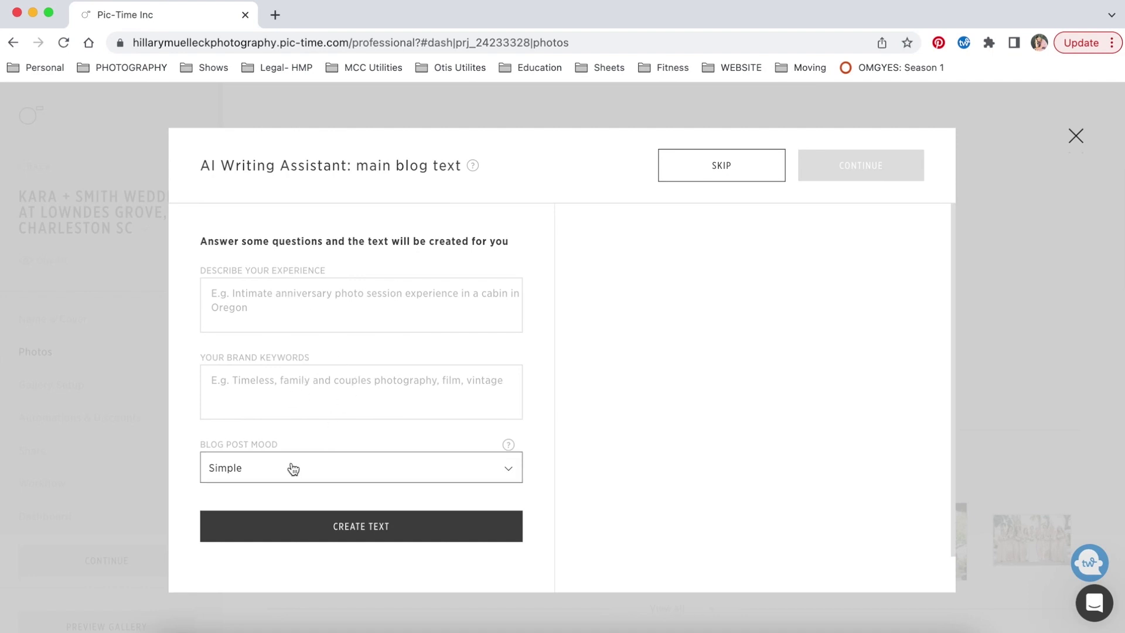
Step: Review the Blog Post Mood options, then skip the AI Writing Assistant text
scroll(293, 469, down, 1)
click(262, 429)
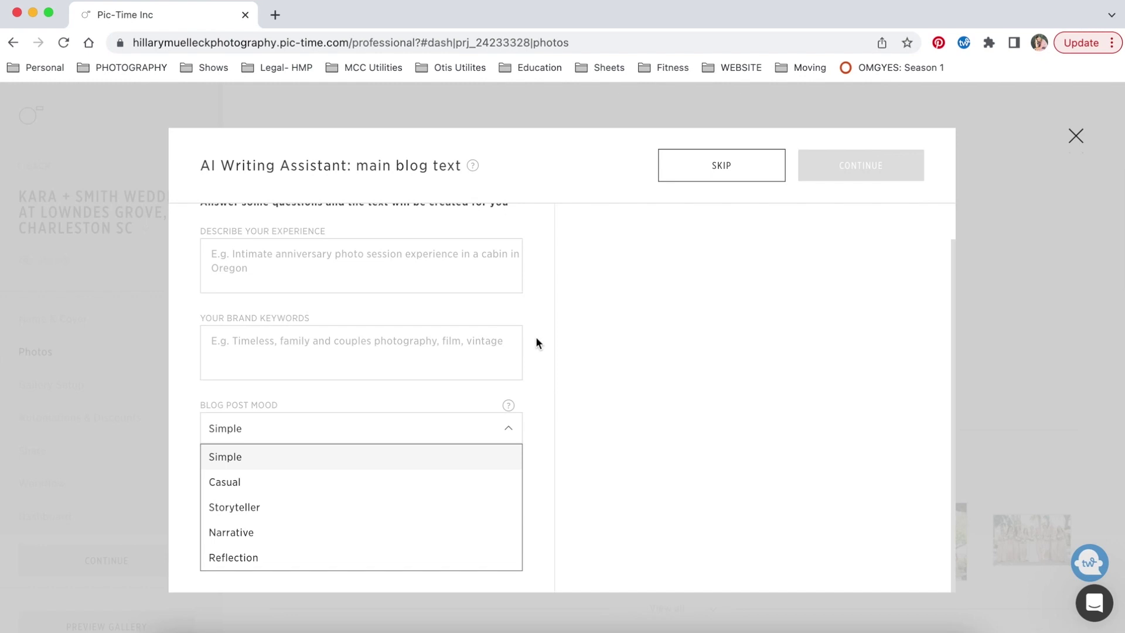
scroll(536, 339, up, 1)
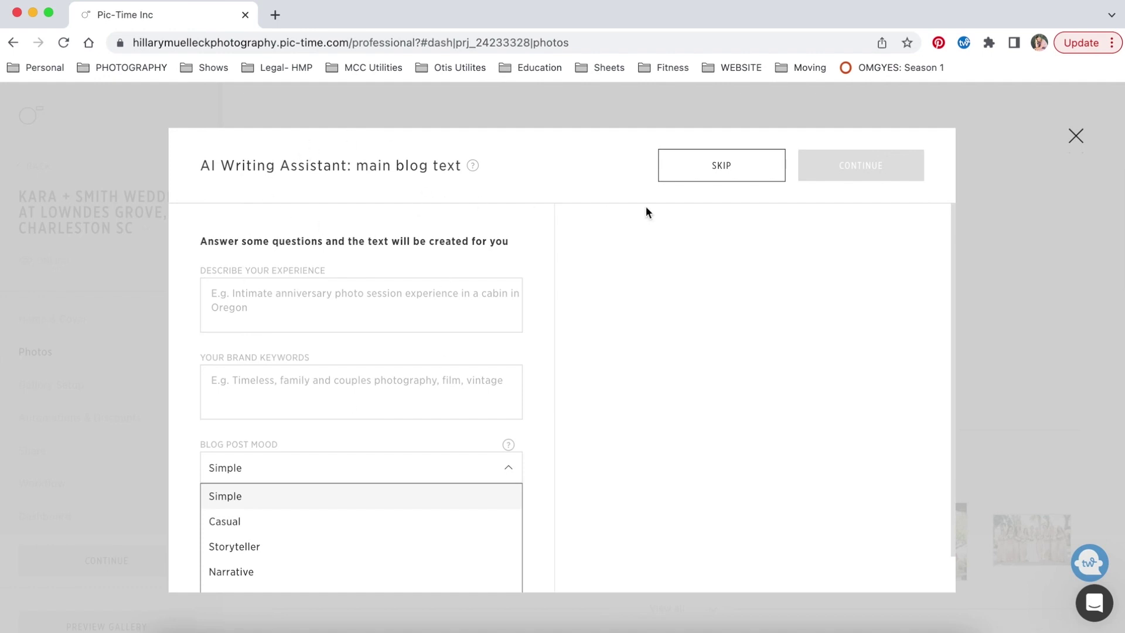
click(725, 167)
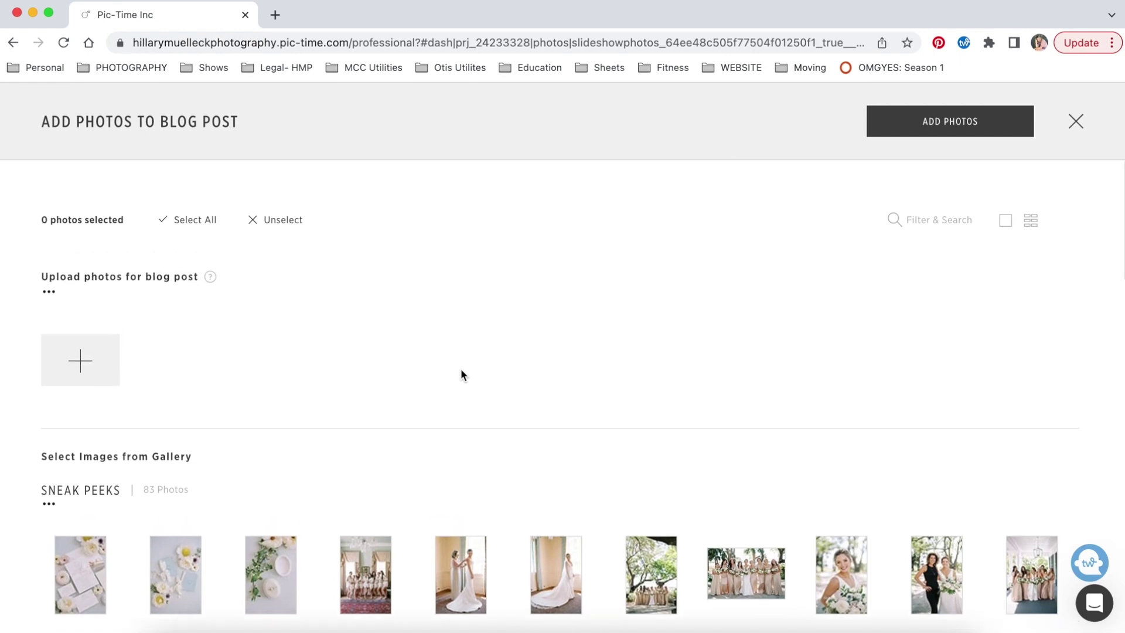
Step: Select the first, third and fifth Sneak Peeks photos
scroll(460, 375, down, 6)
scroll(457, 431, up, 3)
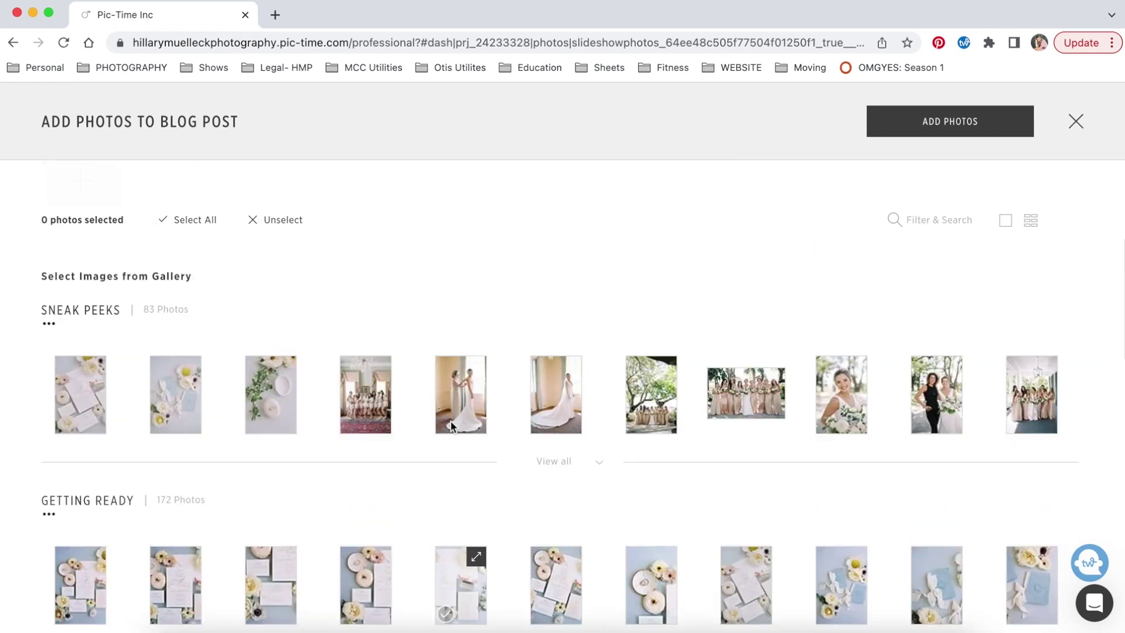
scroll(451, 426, up, 1)
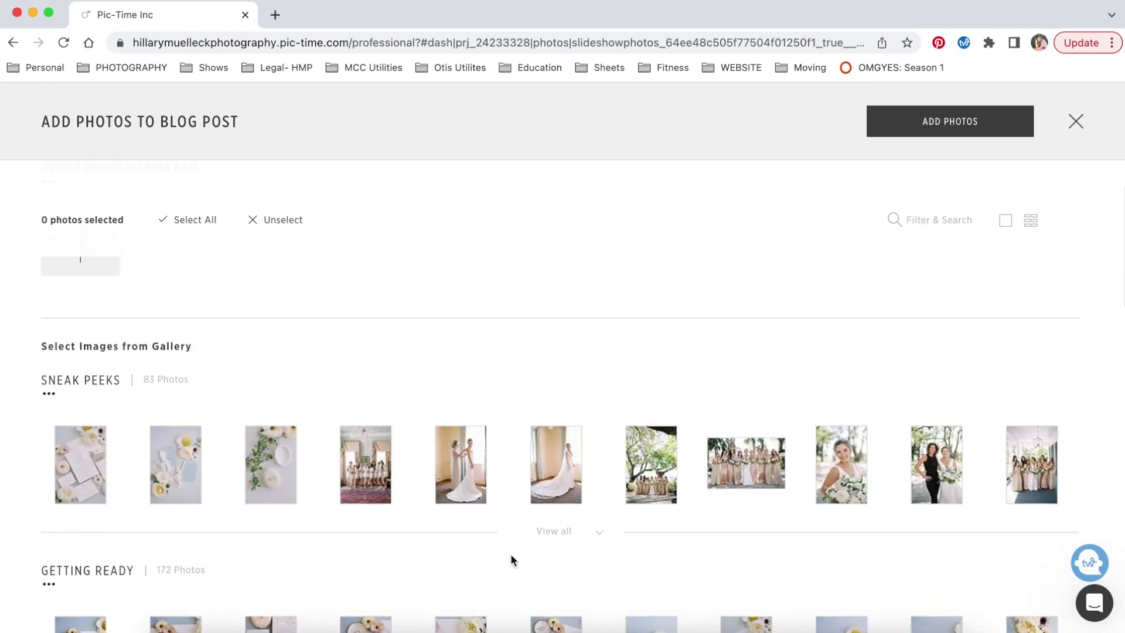
scroll(511, 553, down, 5)
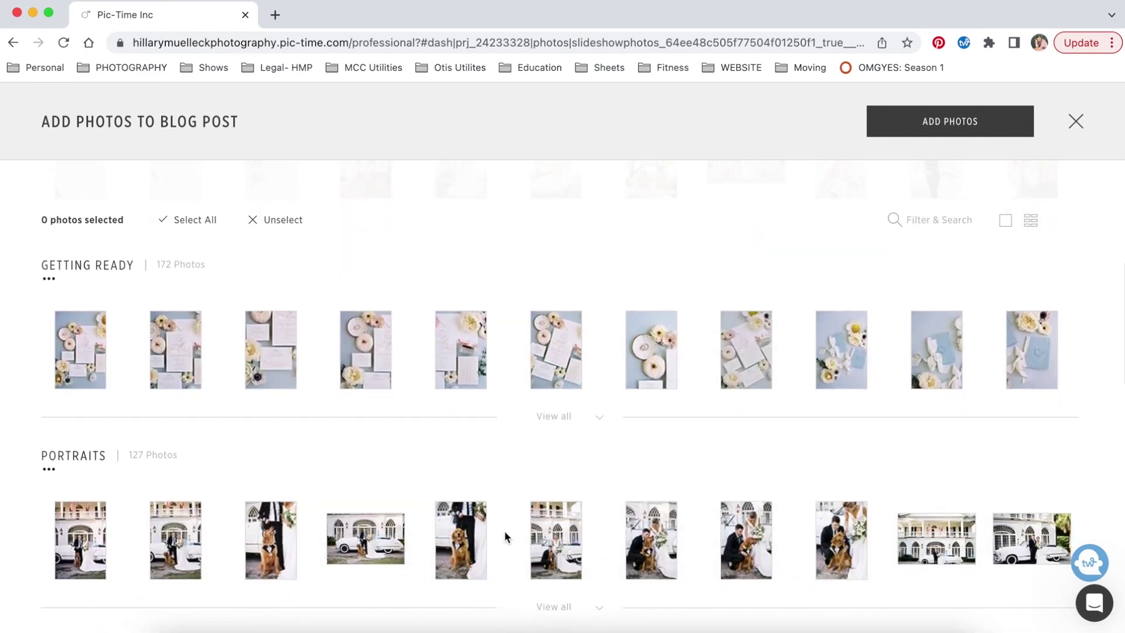
scroll(505, 536, up, 3)
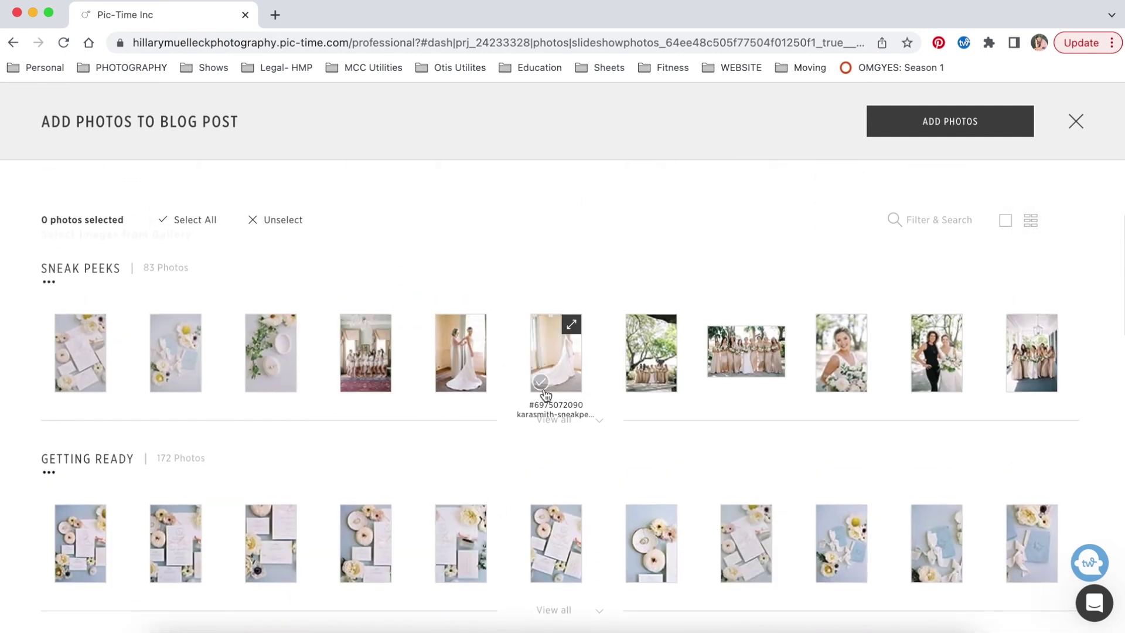
scroll(544, 395, down, 10)
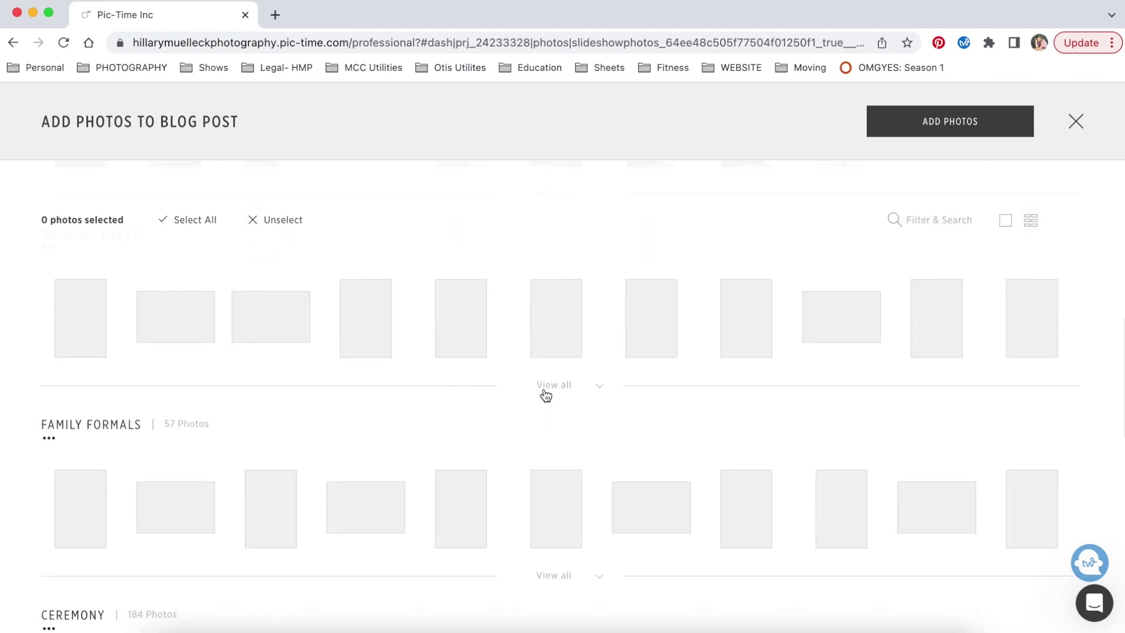
scroll(544, 388, up, 7)
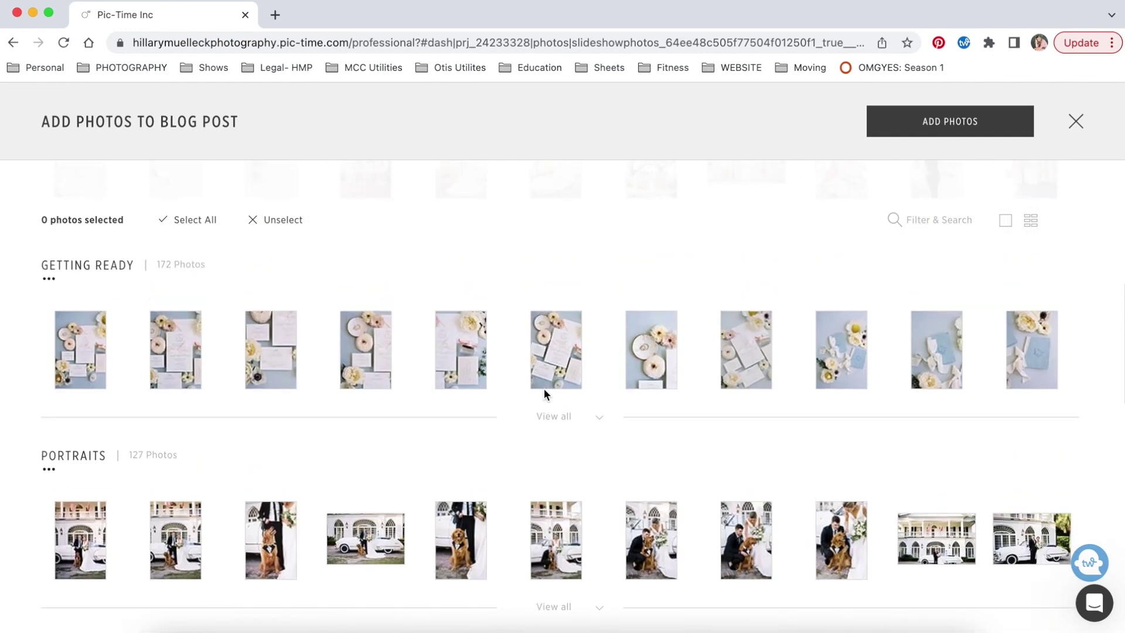
scroll(131, 522, up, 6)
scroll(83, 568, down, 1)
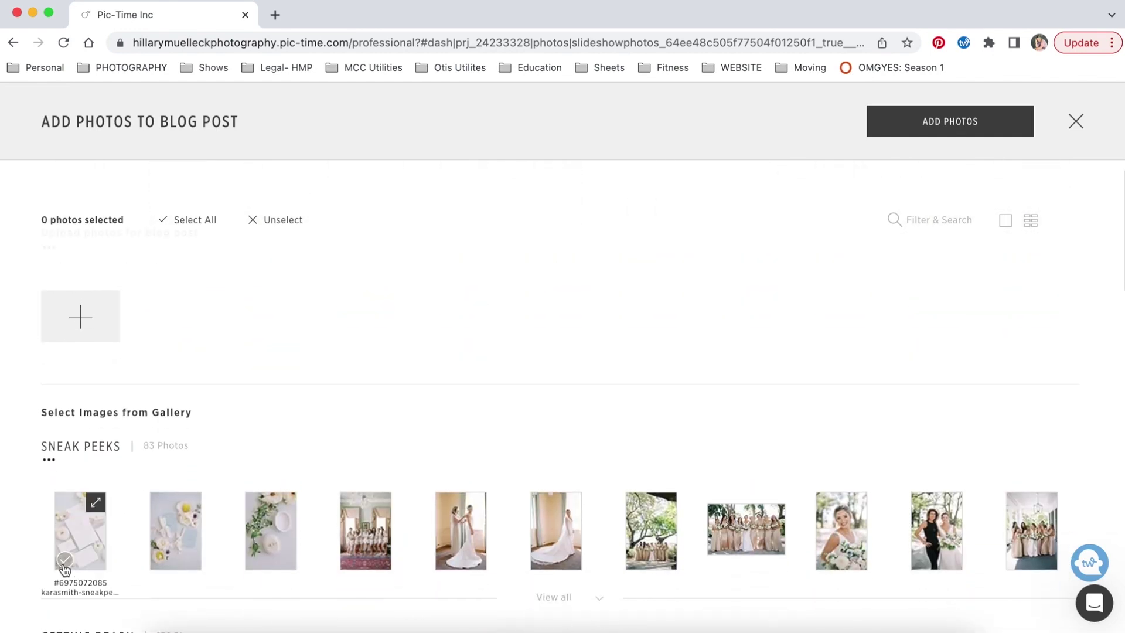
click(64, 561)
click(255, 559)
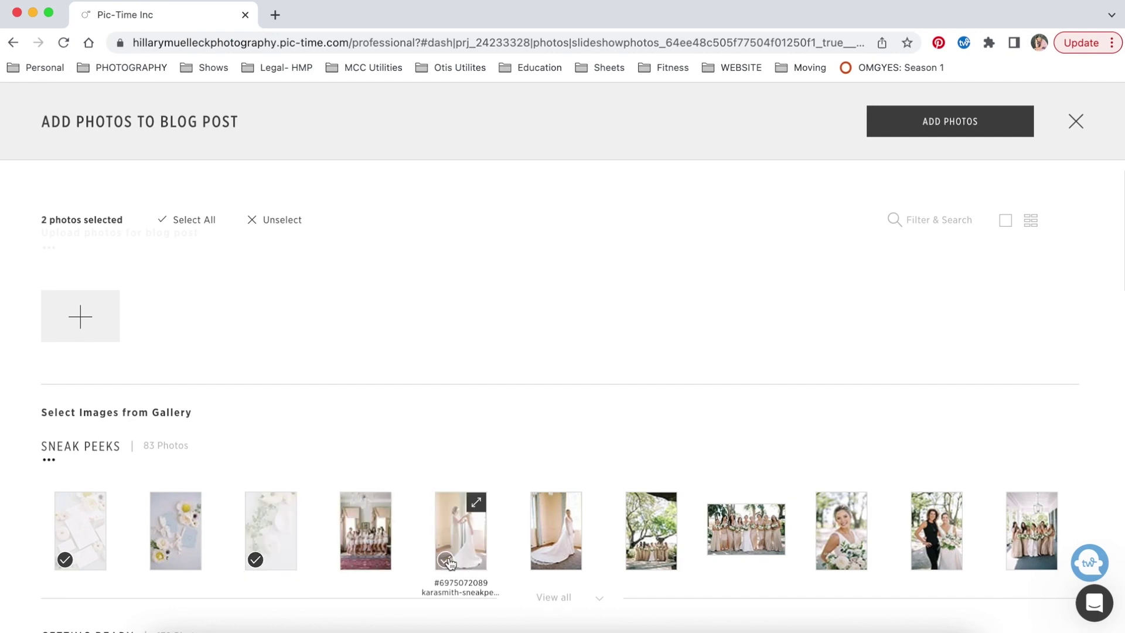
click(448, 562)
Step: Add the three selected photos to the blog post
scroll(463, 545, down, 3)
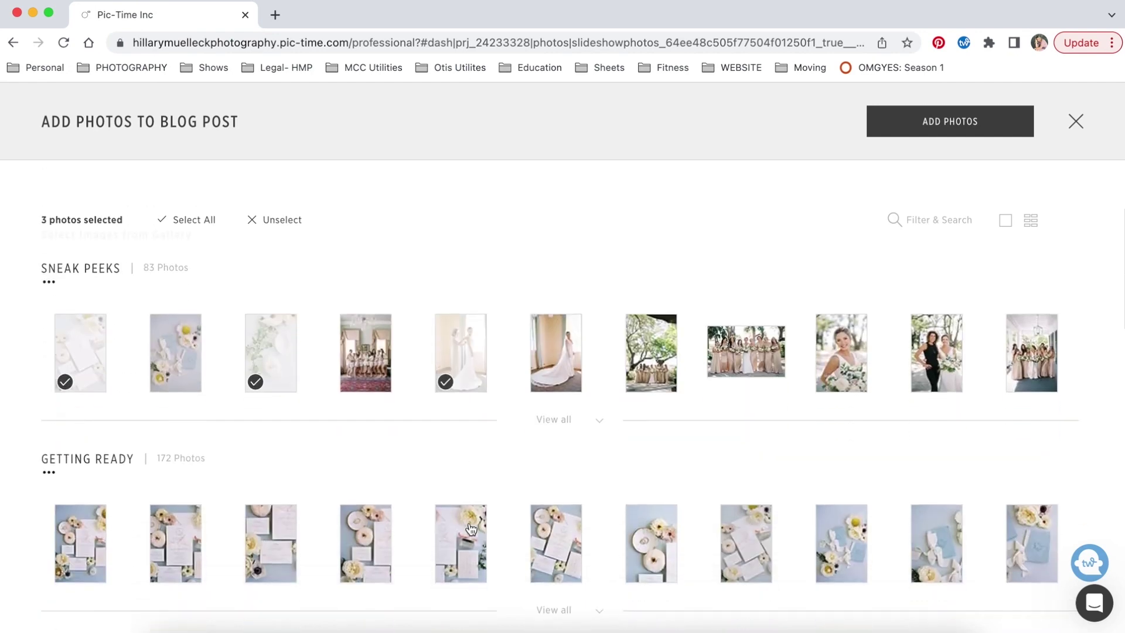
scroll(470, 528, down, 5)
scroll(578, 486, down, 2)
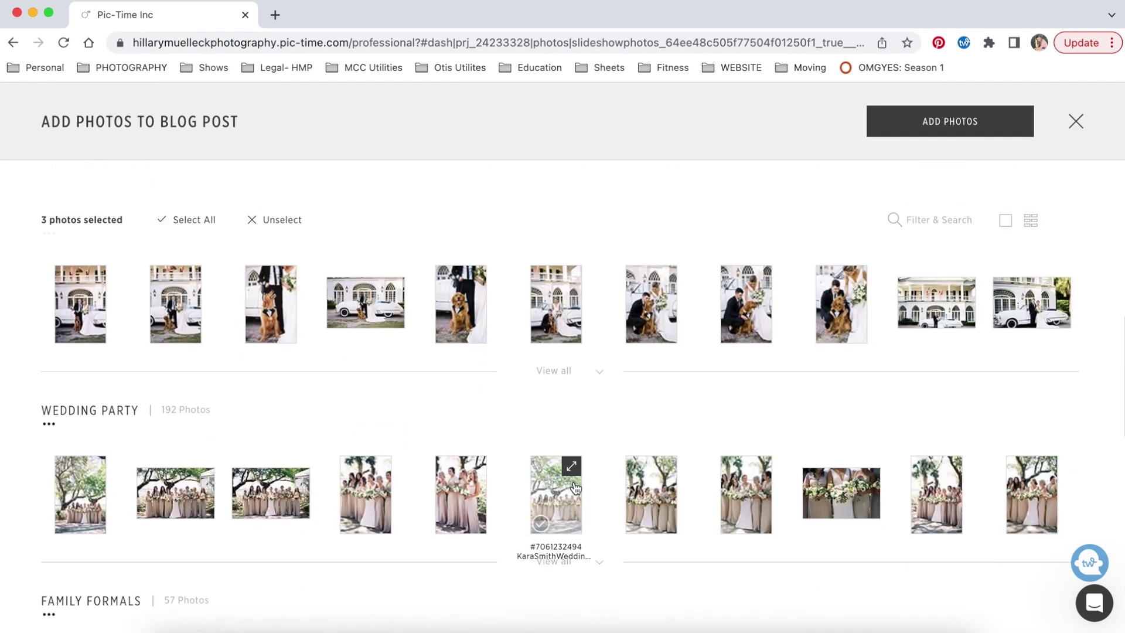
scroll(575, 486, down, 1)
scroll(537, 563, up, 2)
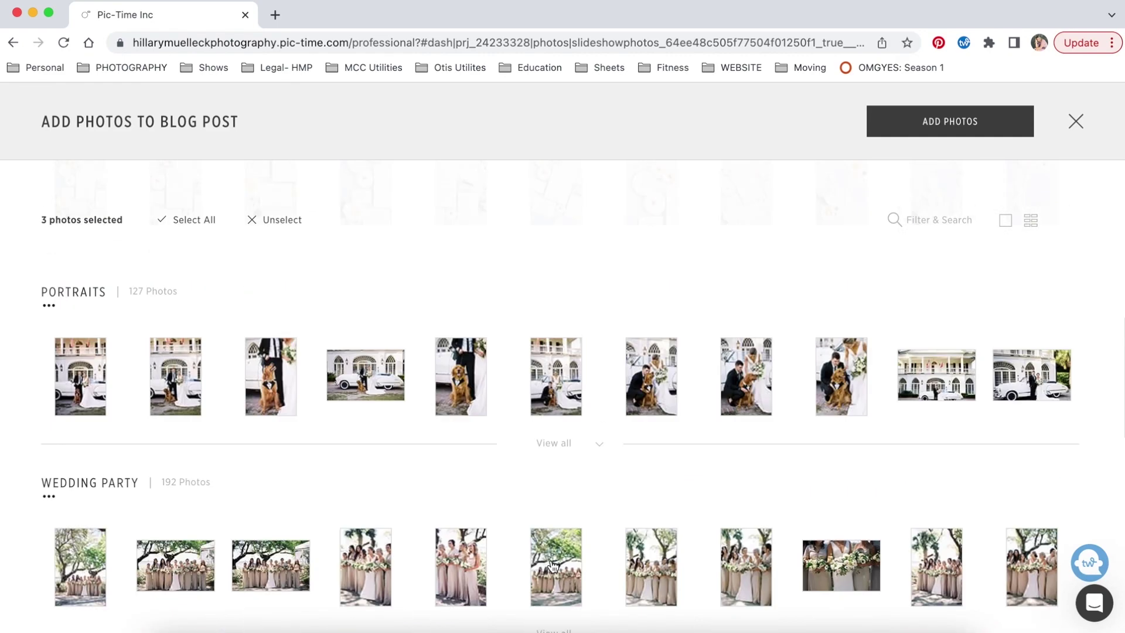
scroll(553, 565, up, 10)
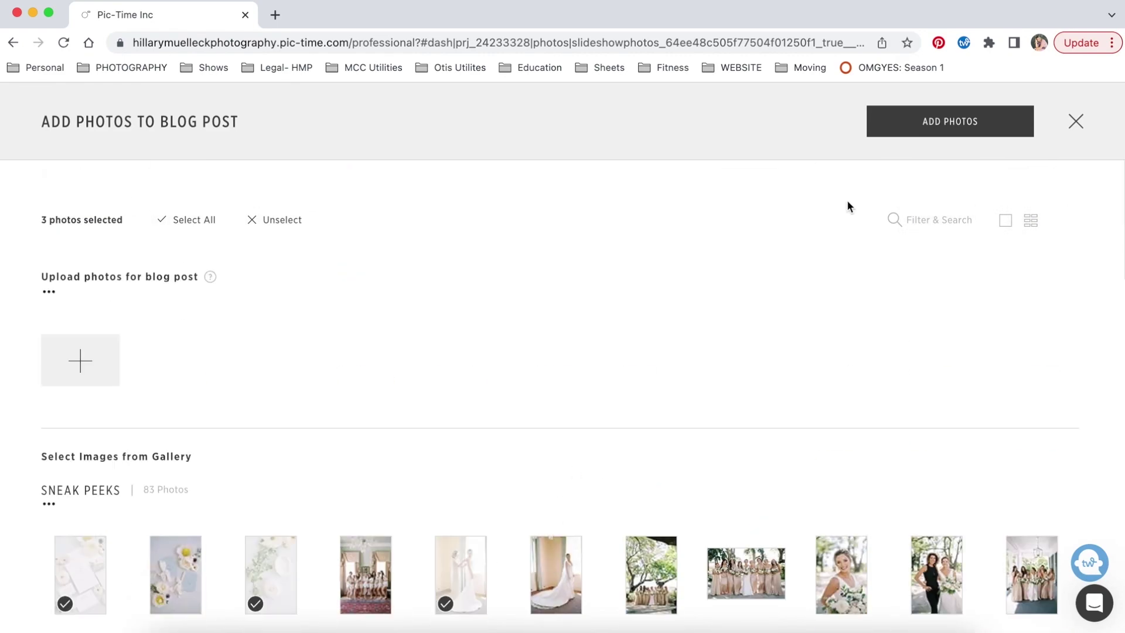
click(928, 121)
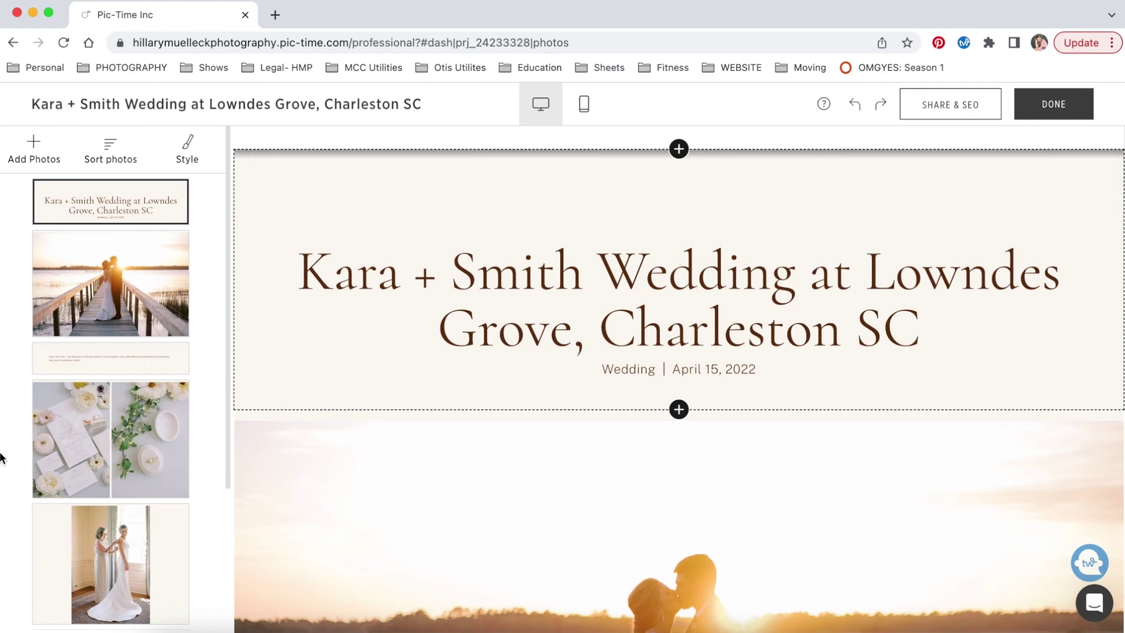
scroll(125, 520, down, 3)
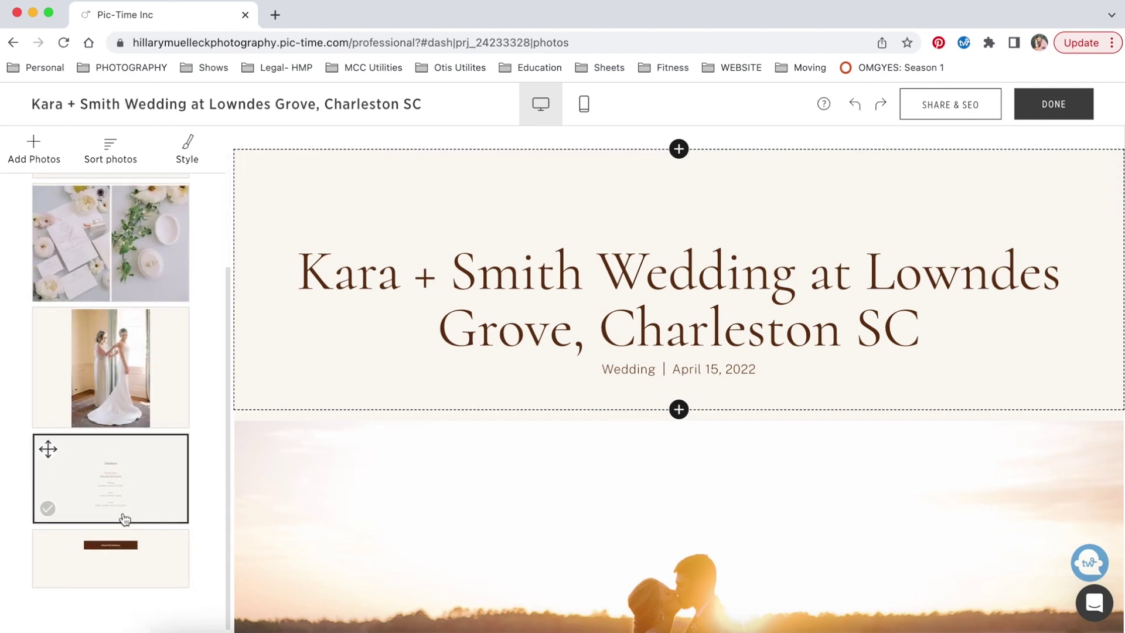
scroll(447, 469, down, 5)
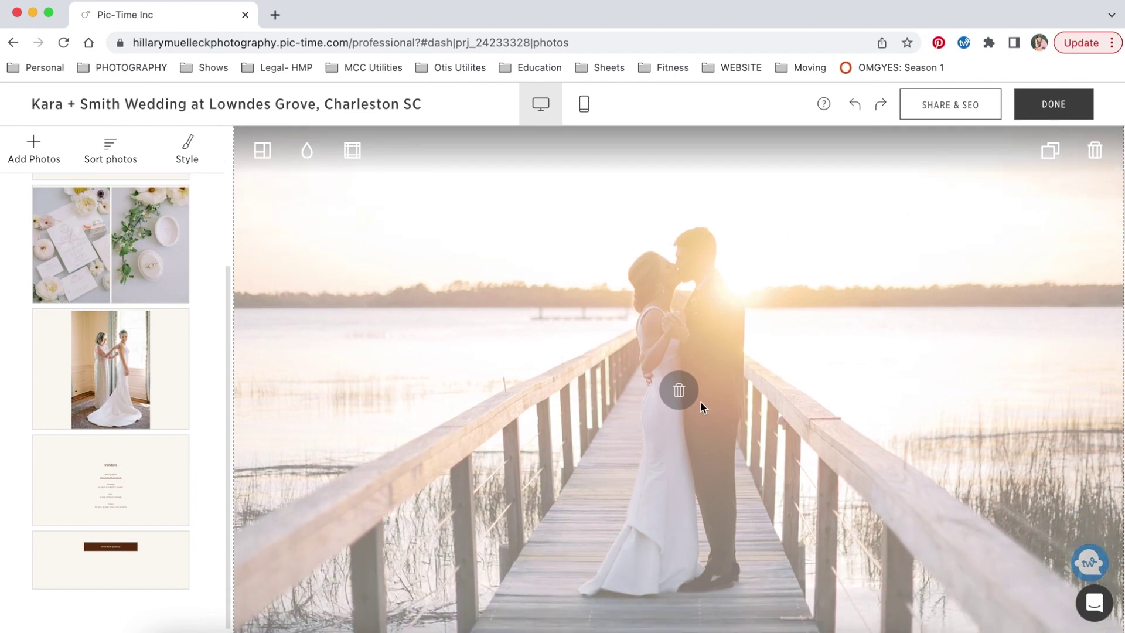
scroll(700, 400, down, 1)
scroll(701, 400, up, 6)
scroll(701, 401, down, 5)
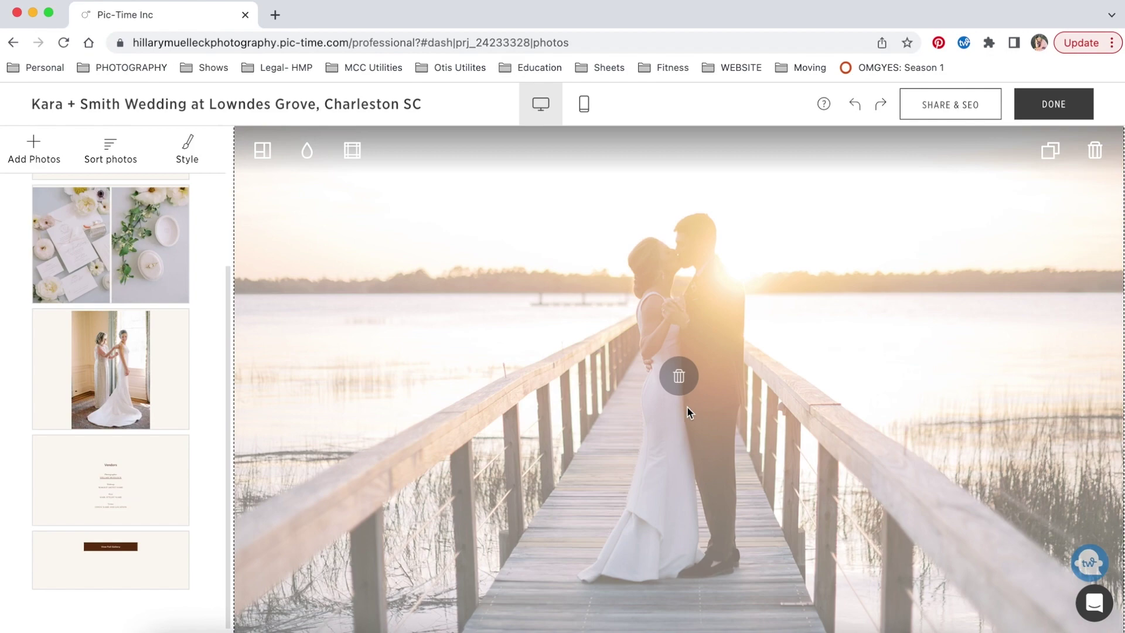
scroll(687, 410, down, 3)
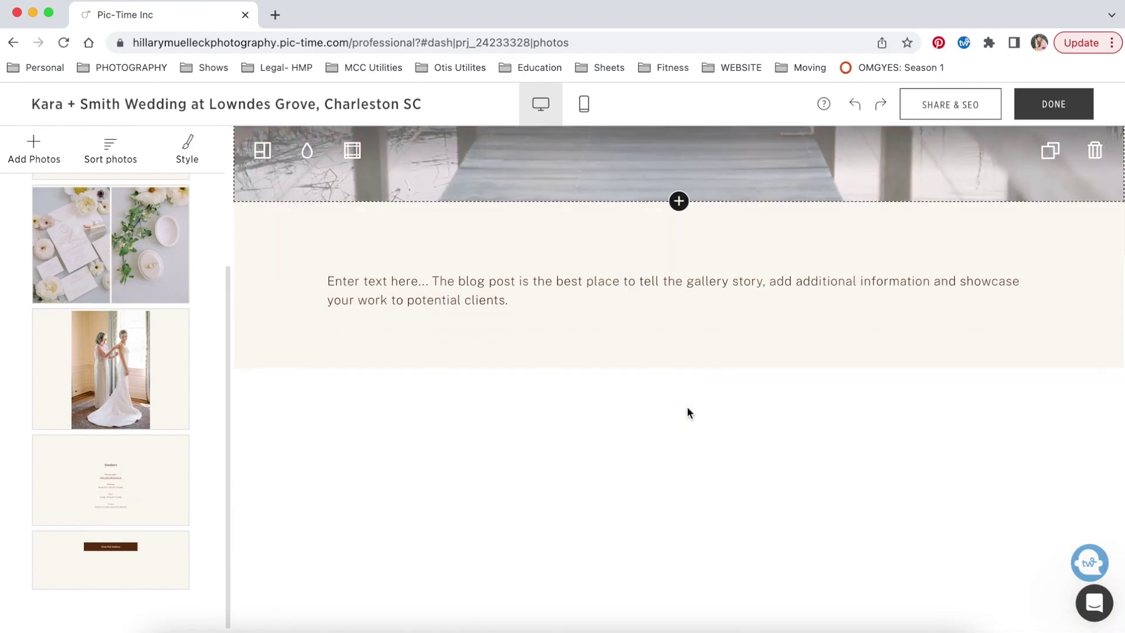
scroll(686, 406, down, 3)
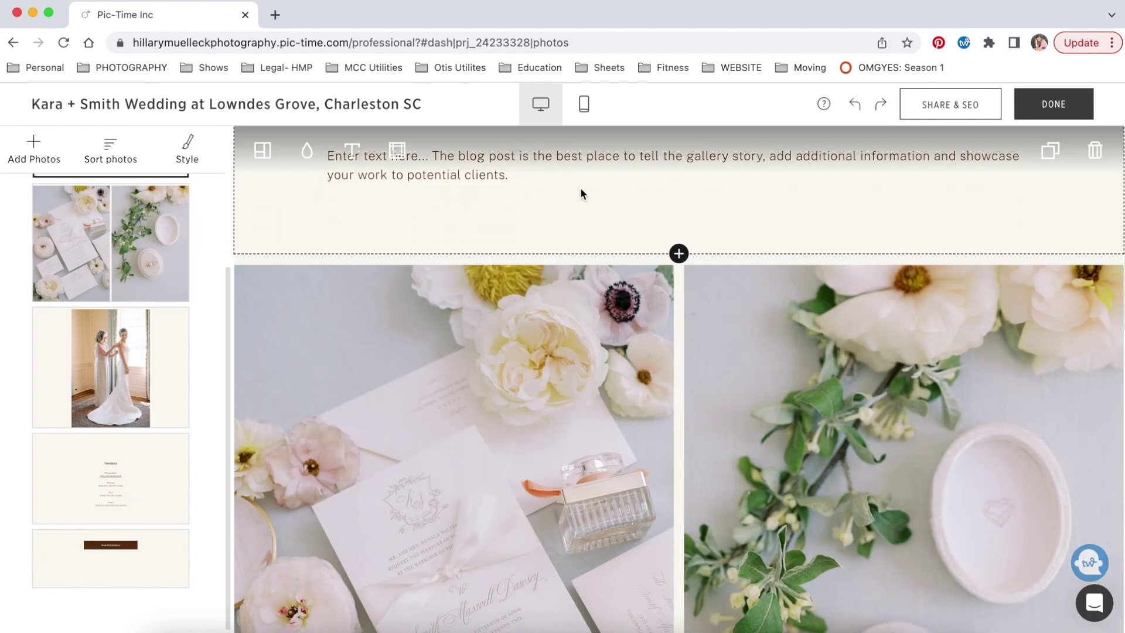
scroll(559, 388, down, 6)
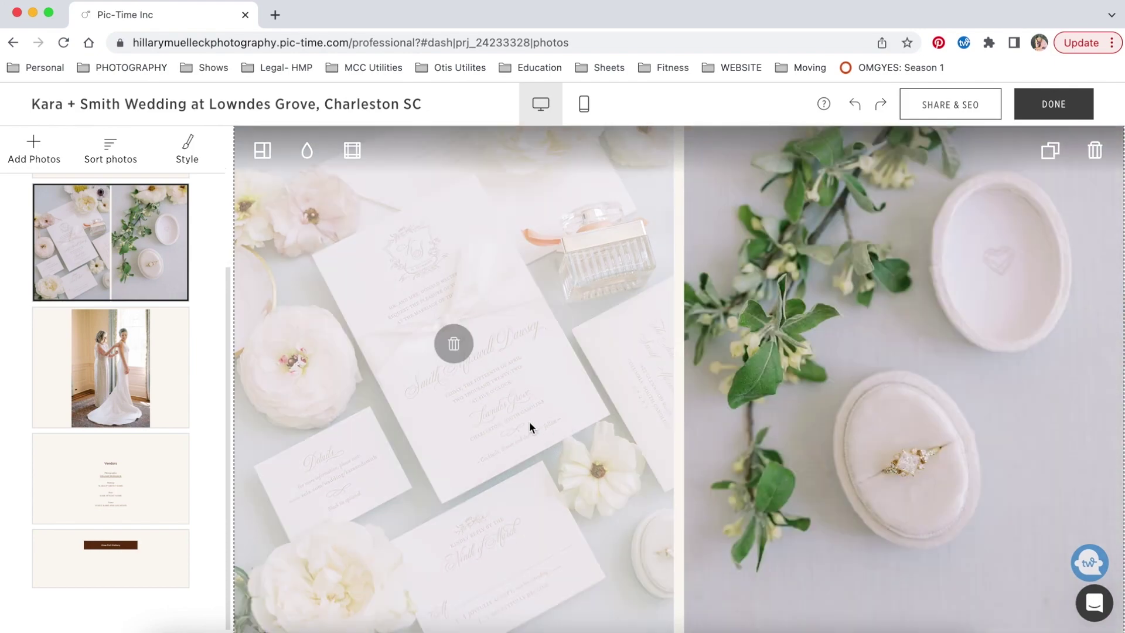
scroll(727, 438, down, 12)
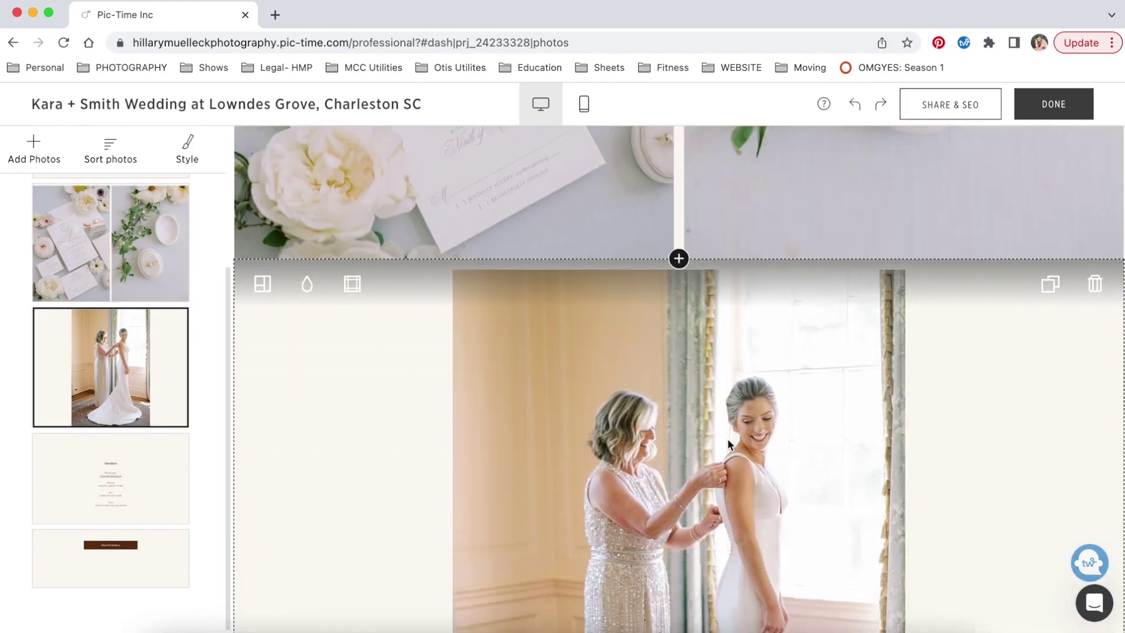
scroll(726, 438, down, 18)
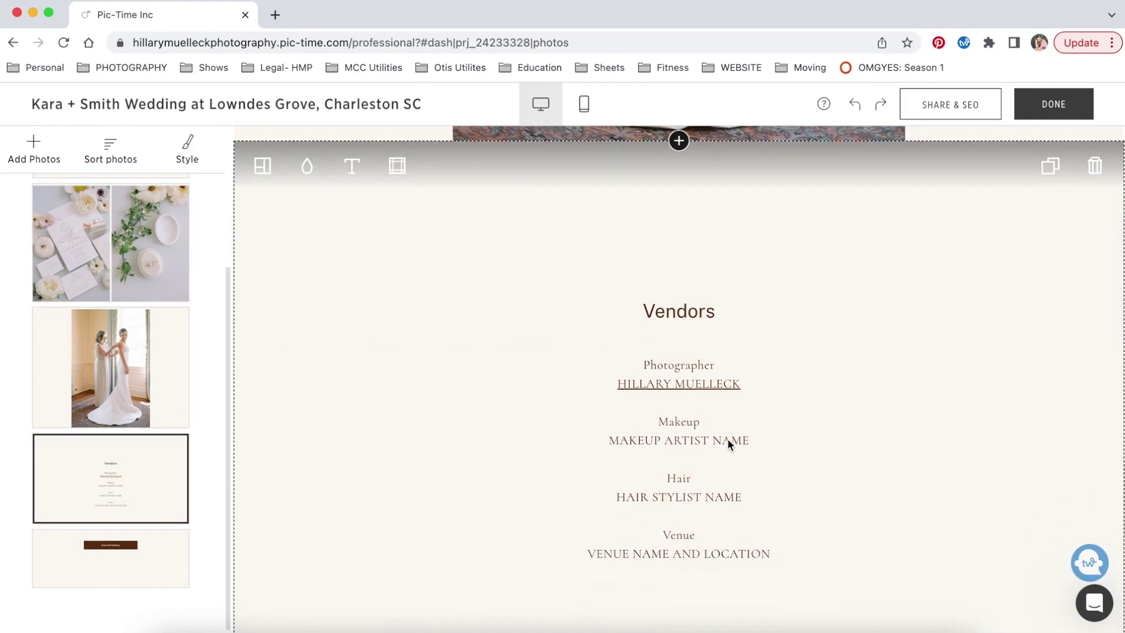
scroll(727, 438, down, 2)
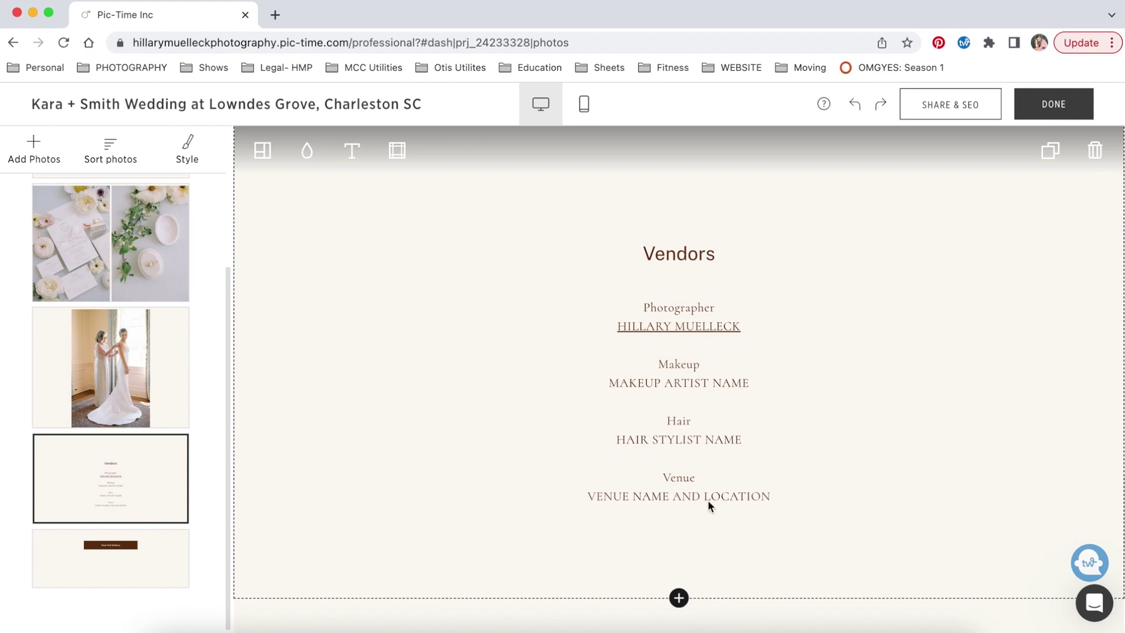
click(163, 561)
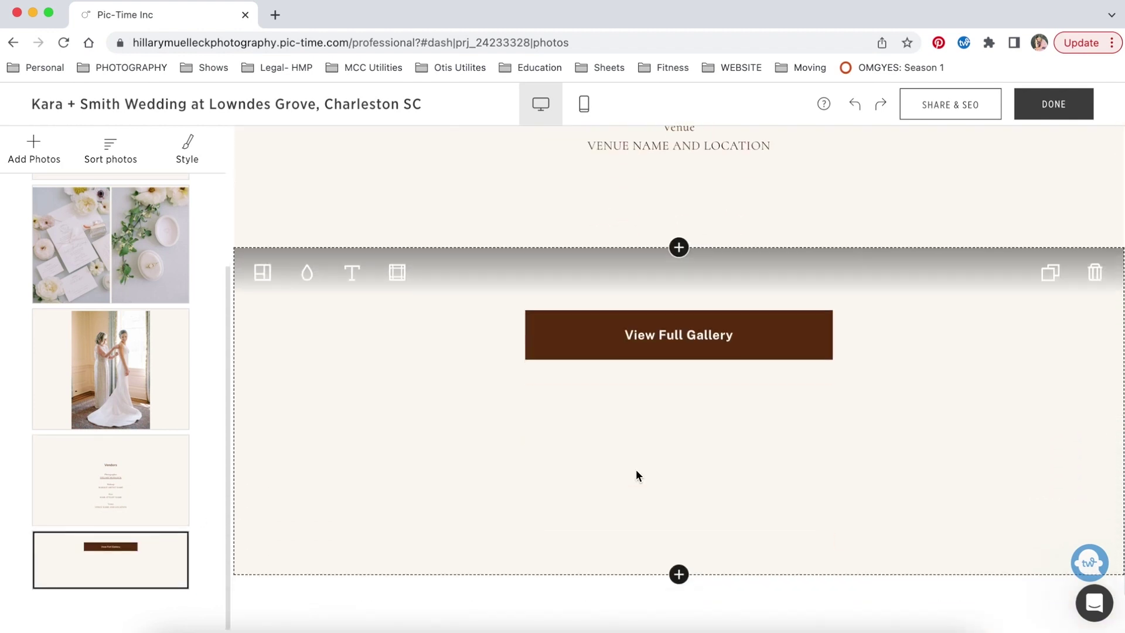
scroll(636, 472, down, 2)
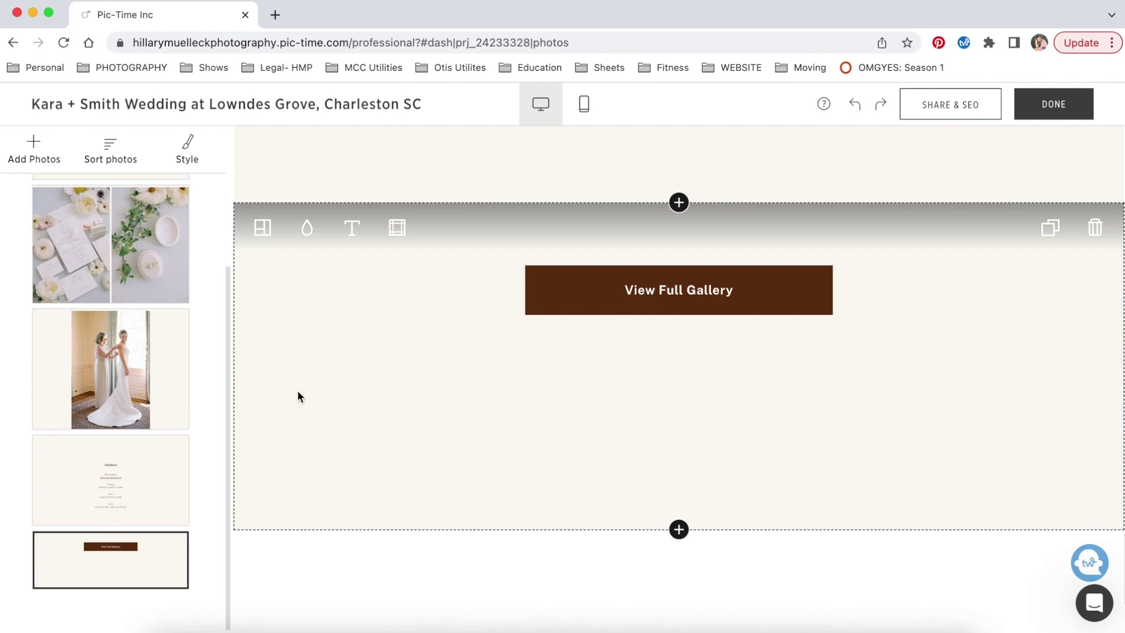
scroll(299, 395, up, 5)
scroll(45, 322, up, 5)
Step: Move the ring-box photo into the left slot, ahead of the invitation photo
click(45, 367)
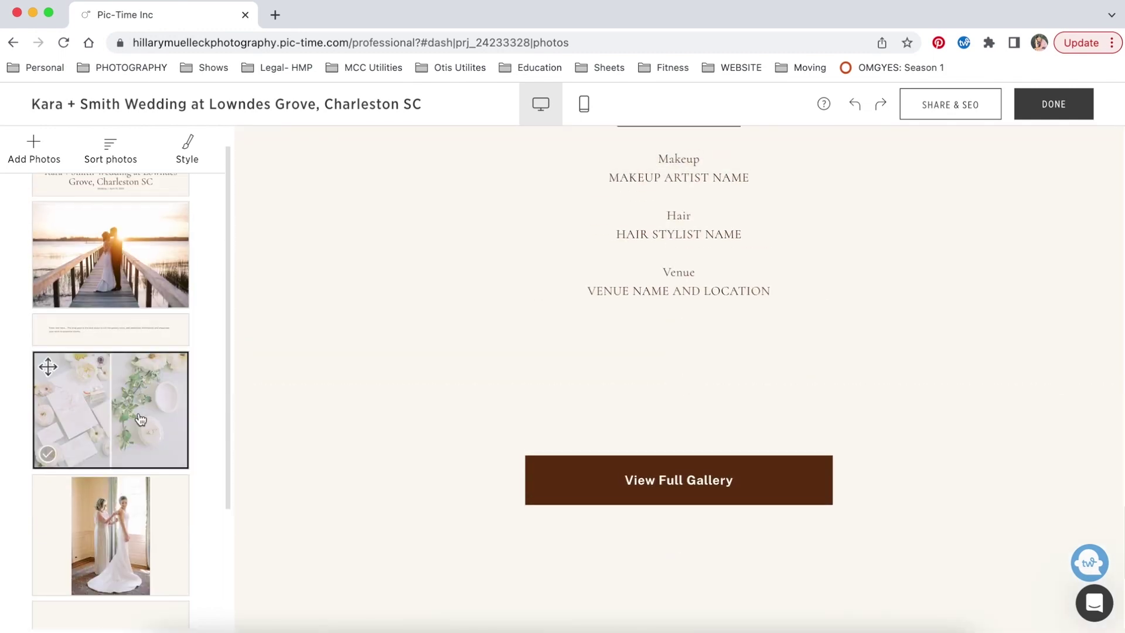
scroll(754, 395, down, 10)
scroll(754, 395, up, 5)
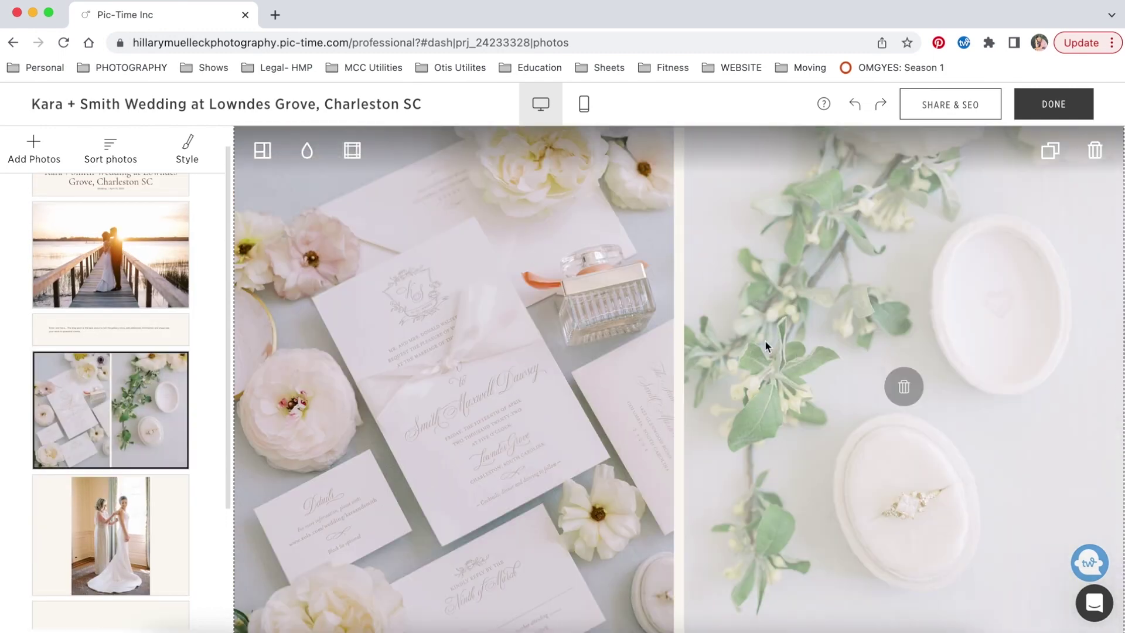
drag(774, 309, 489, 338)
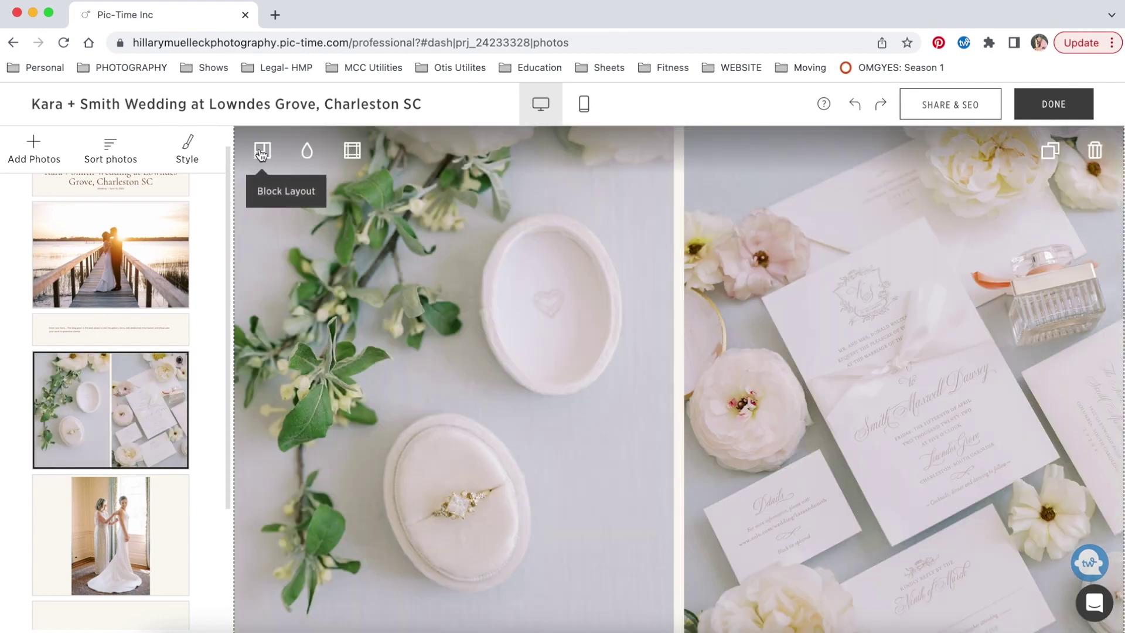
Step: Apply the first Full-style 2 Photo Grids layout to this block
click(262, 154)
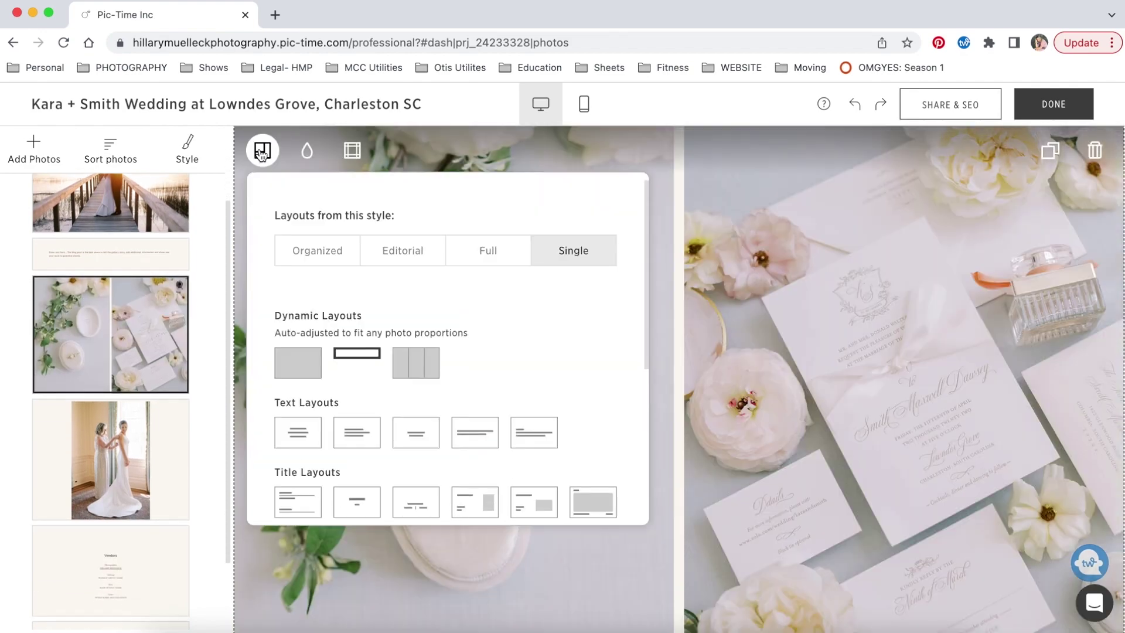
scroll(453, 411, down, 3)
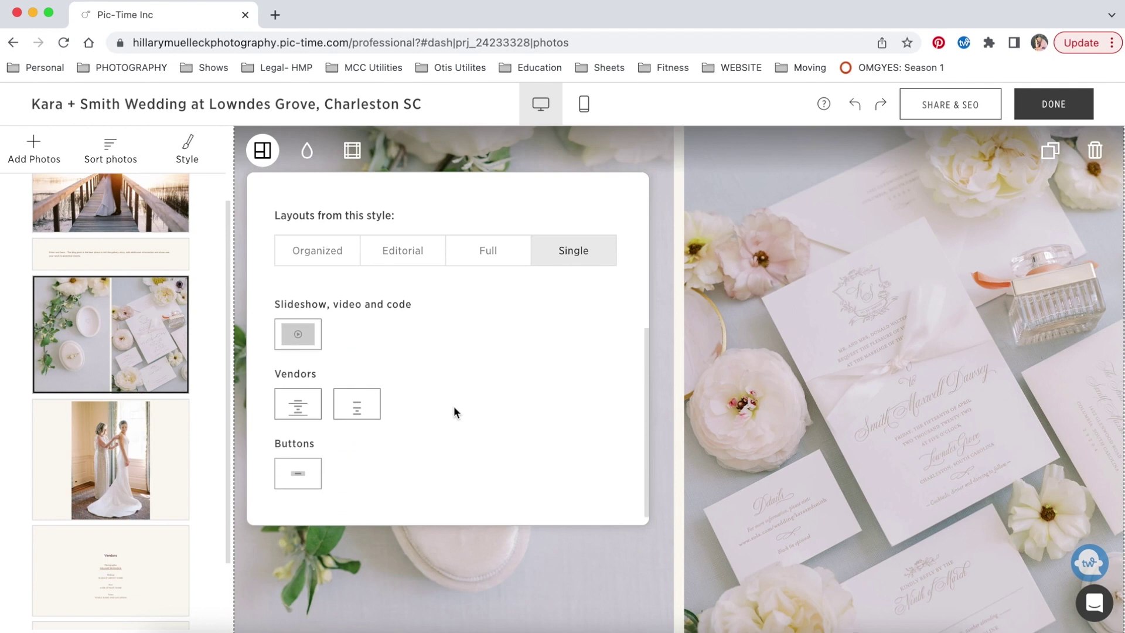
scroll(453, 405, up, 5)
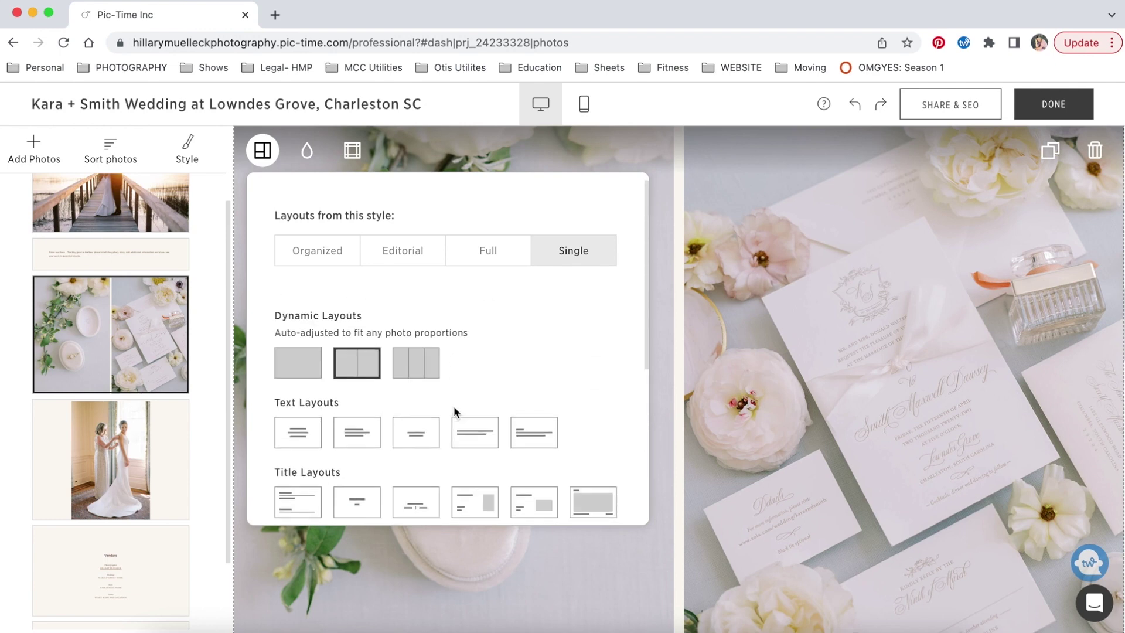
click(485, 249)
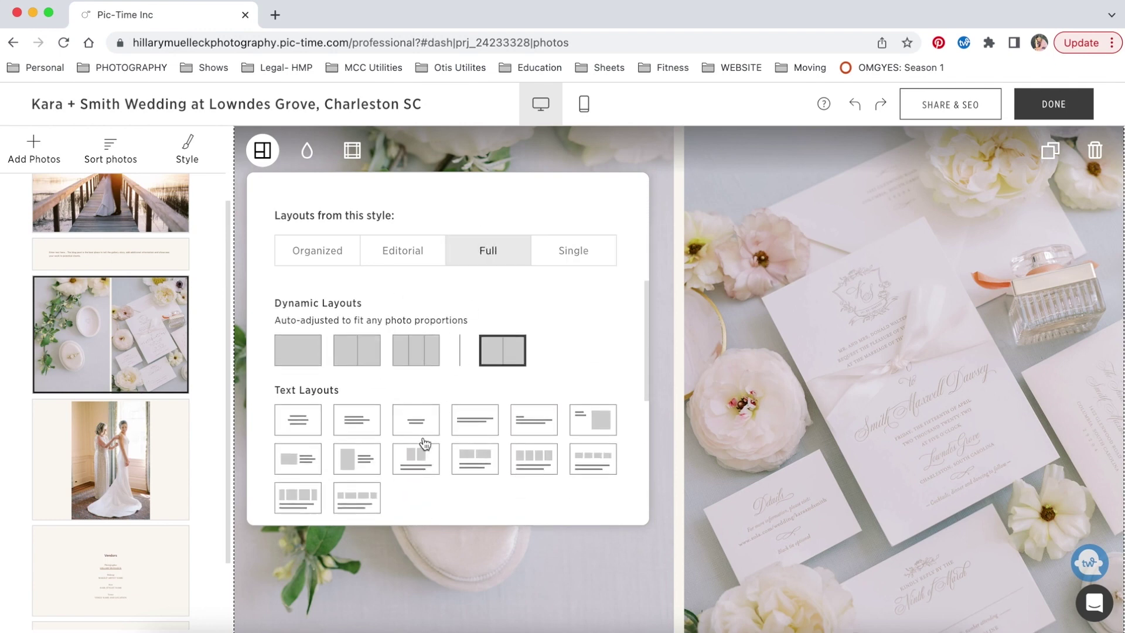
scroll(423, 436, up, 5)
scroll(423, 442, up, 1)
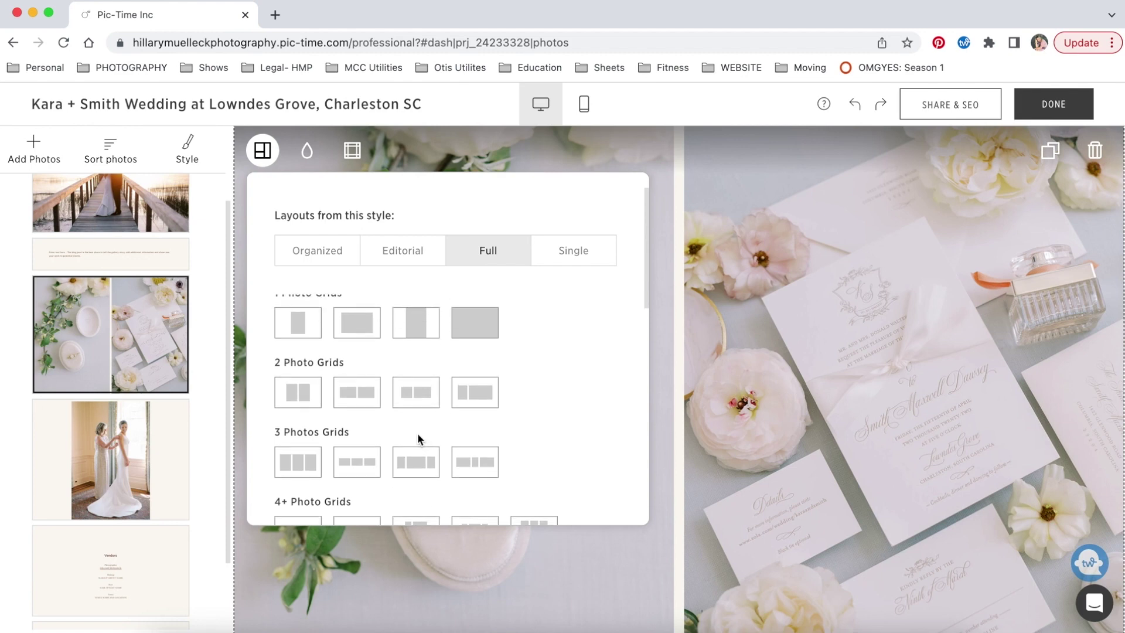
scroll(429, 441, up, 1)
click(300, 406)
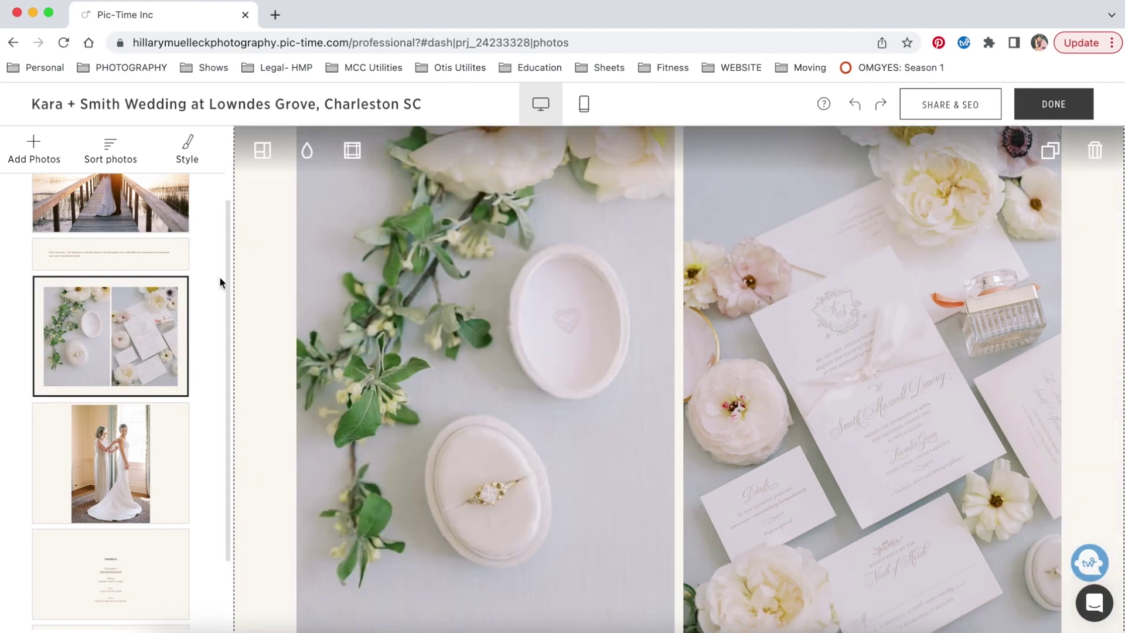
scroll(245, 259, up, 2)
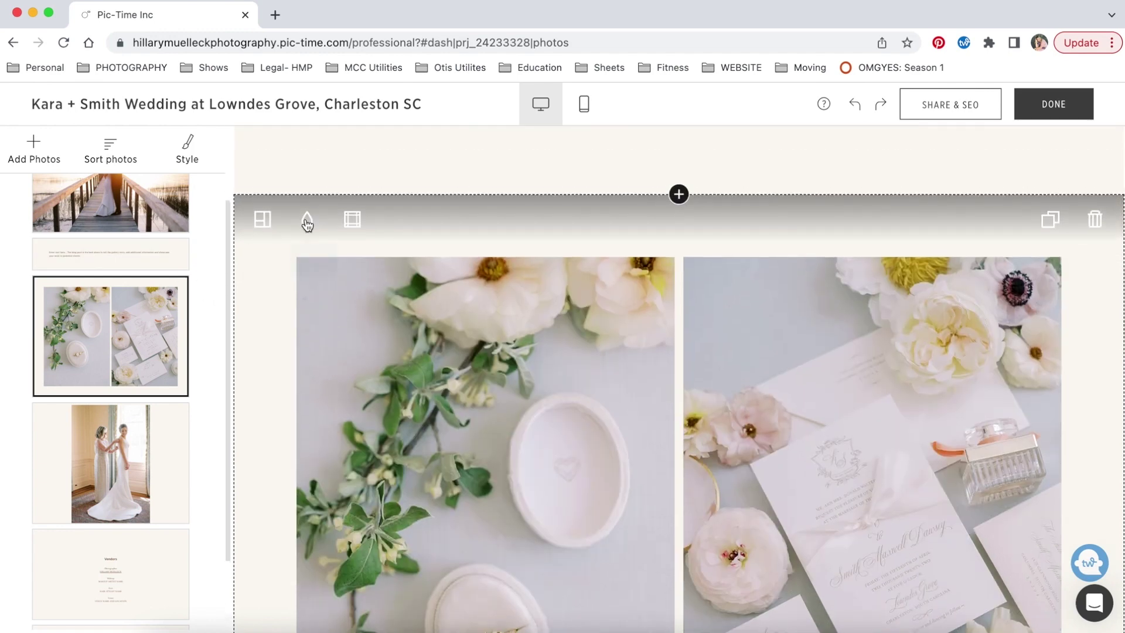
Step: Switch the ring-box/invitation block to the Light colour palette via the block's colour options
click(308, 220)
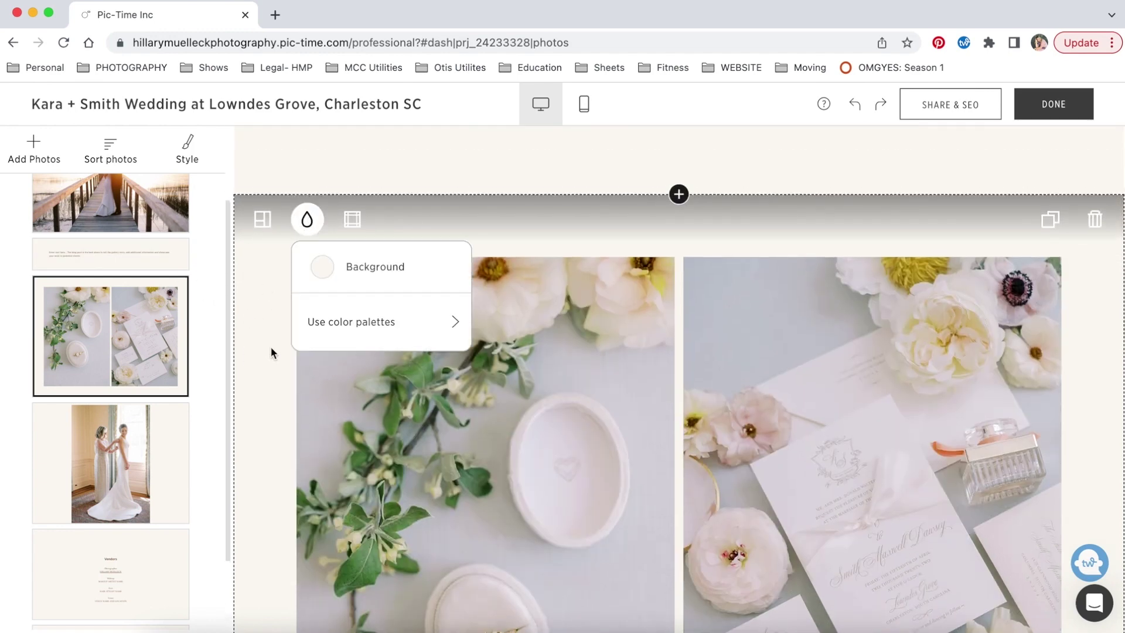
click(350, 326)
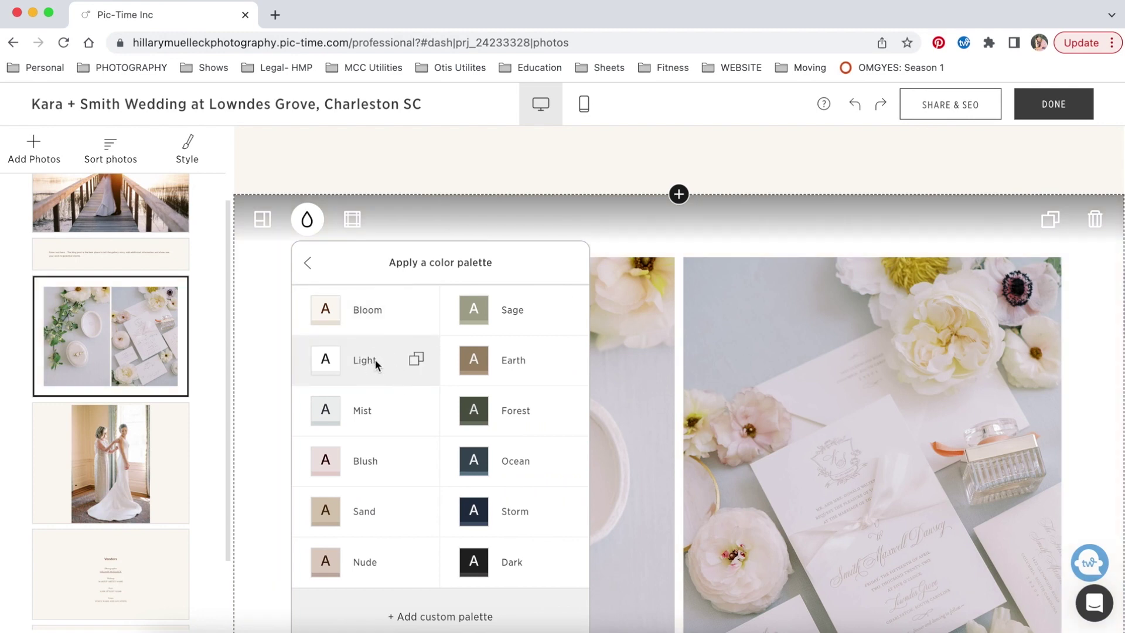
scroll(255, 258, down, 2)
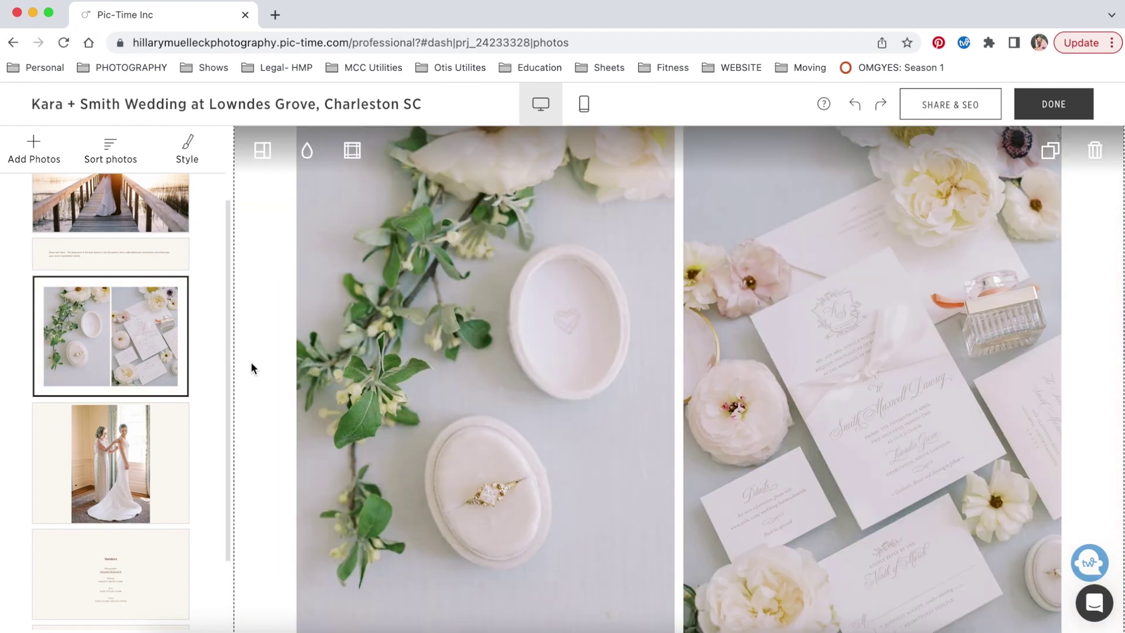
scroll(197, 310, up, 3)
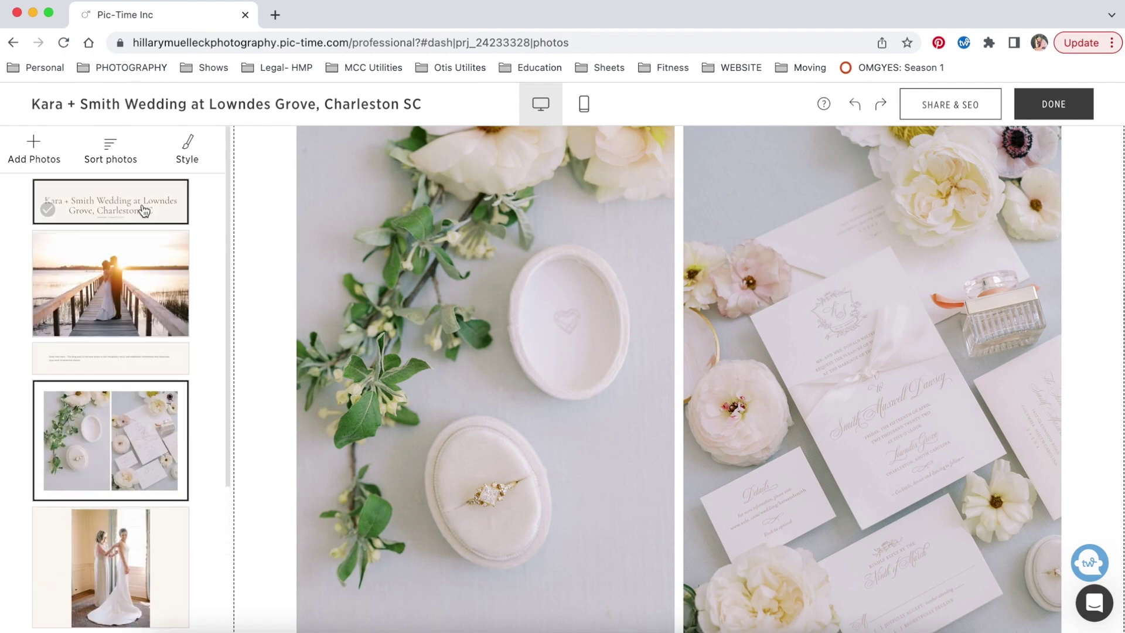
Step: Delete the title, sunset photo and placeholder text blocks
click(144, 210)
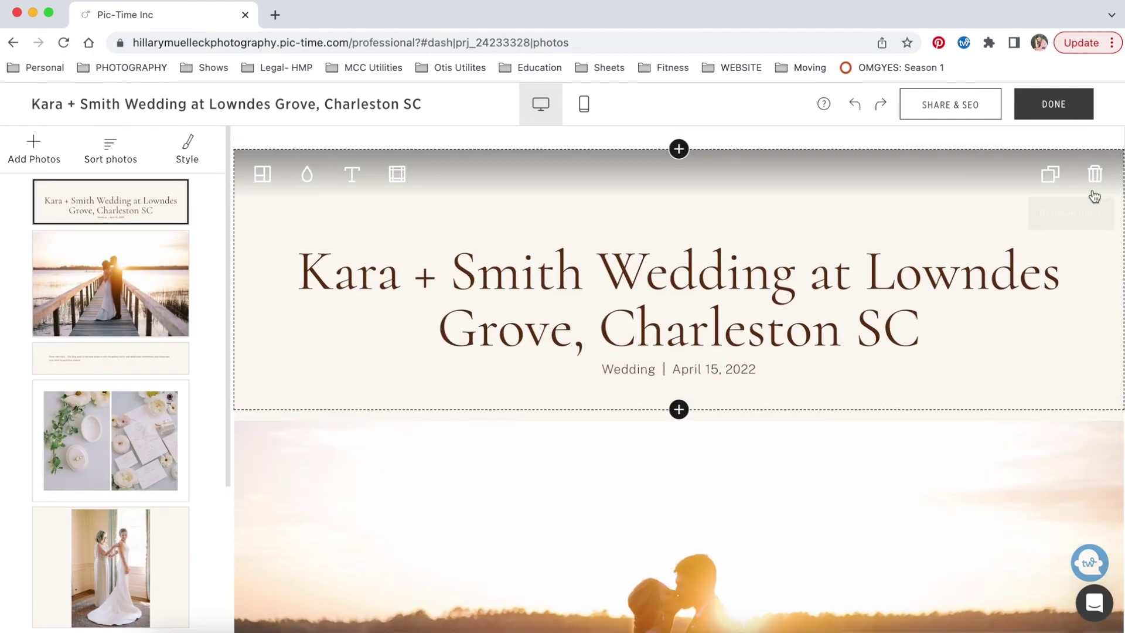
click(1095, 174)
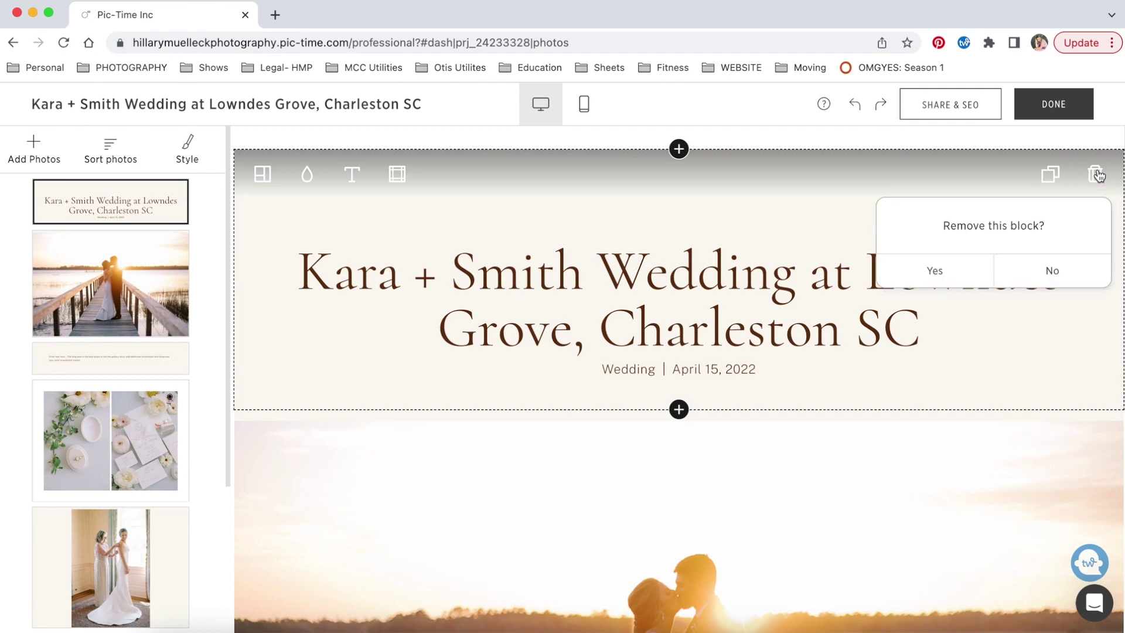
click(955, 270)
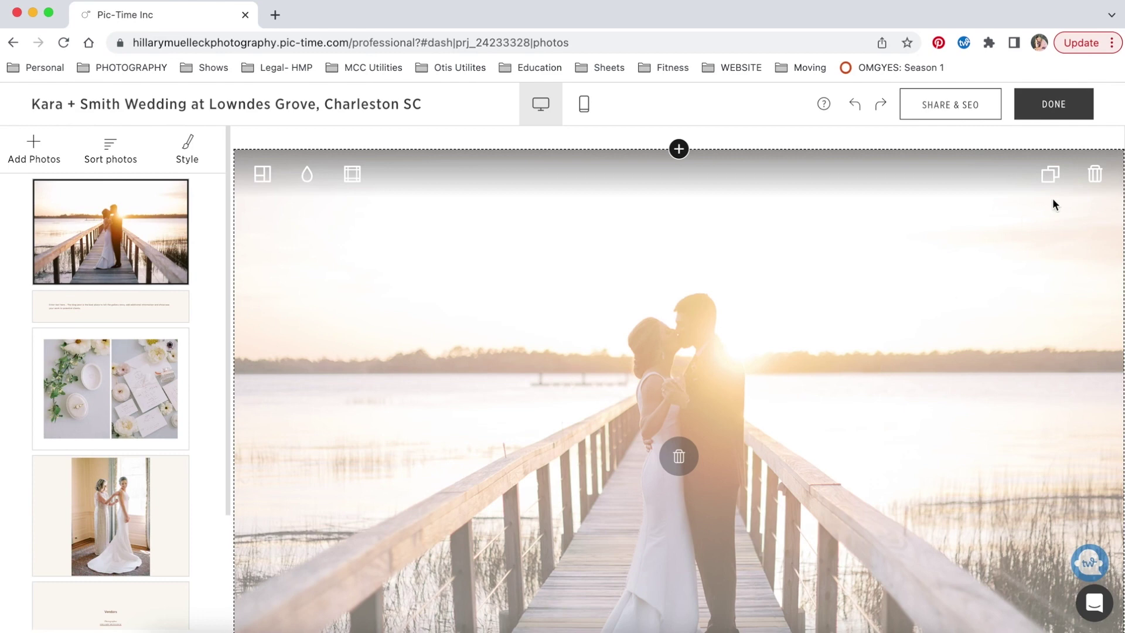
click(1095, 174)
click(942, 270)
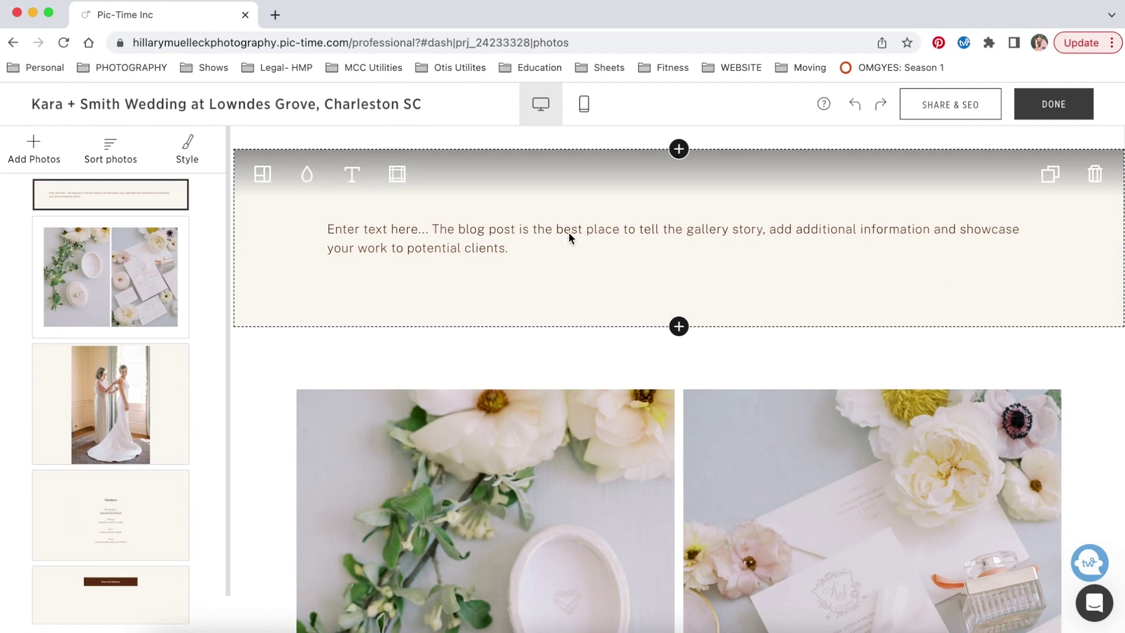
click(1096, 175)
click(939, 269)
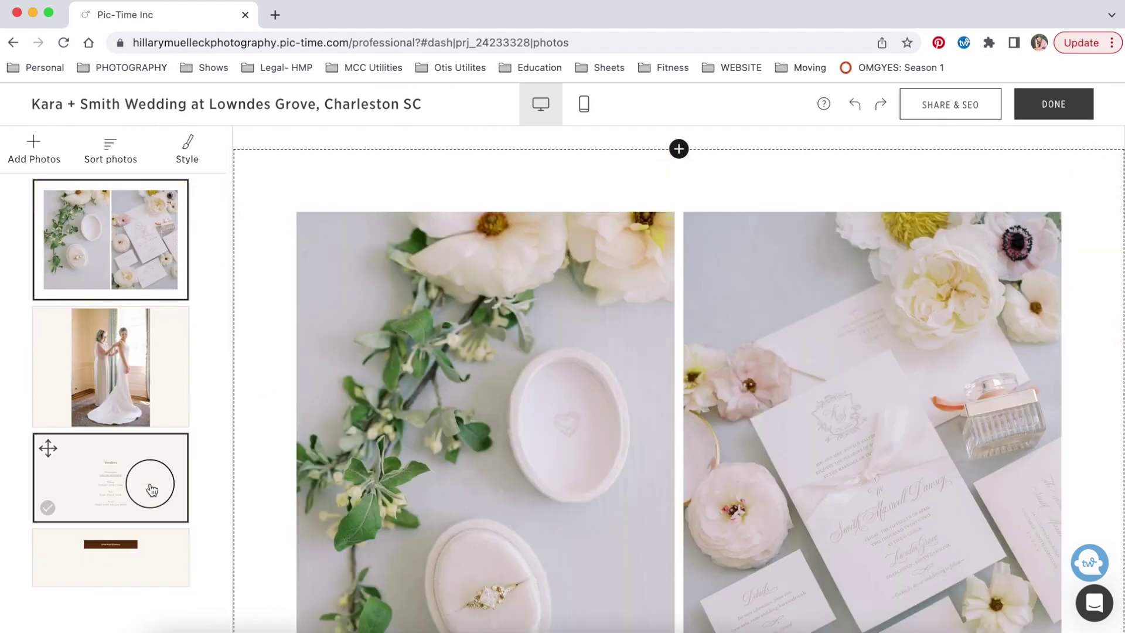
Step: Delete the Vendors and View Full Gallery blocks
click(152, 490)
click(1095, 154)
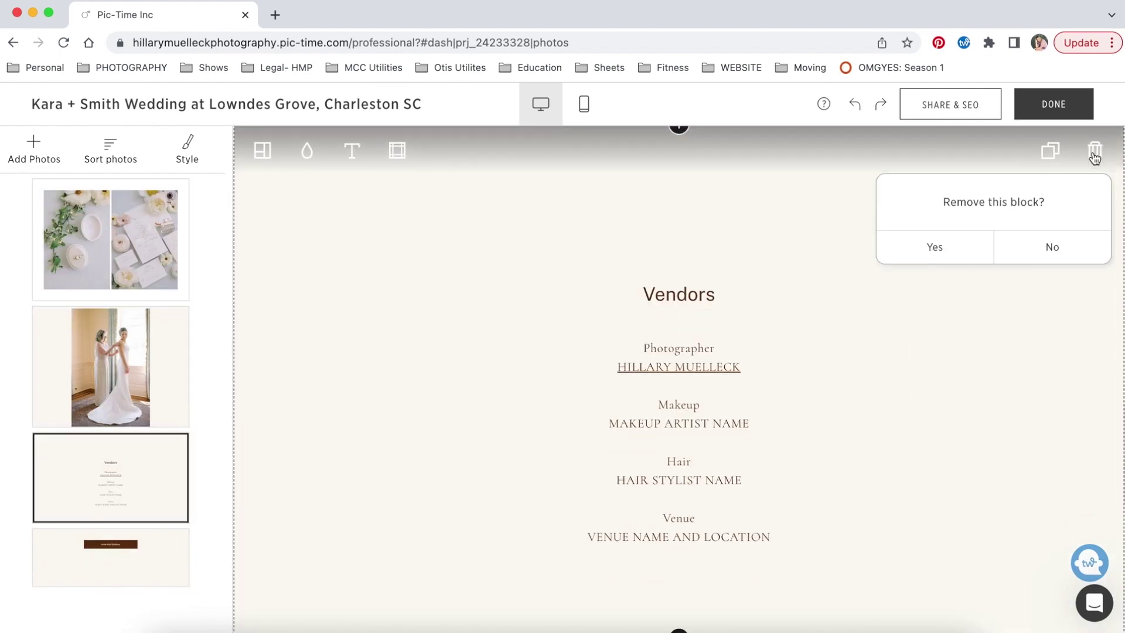
click(949, 260)
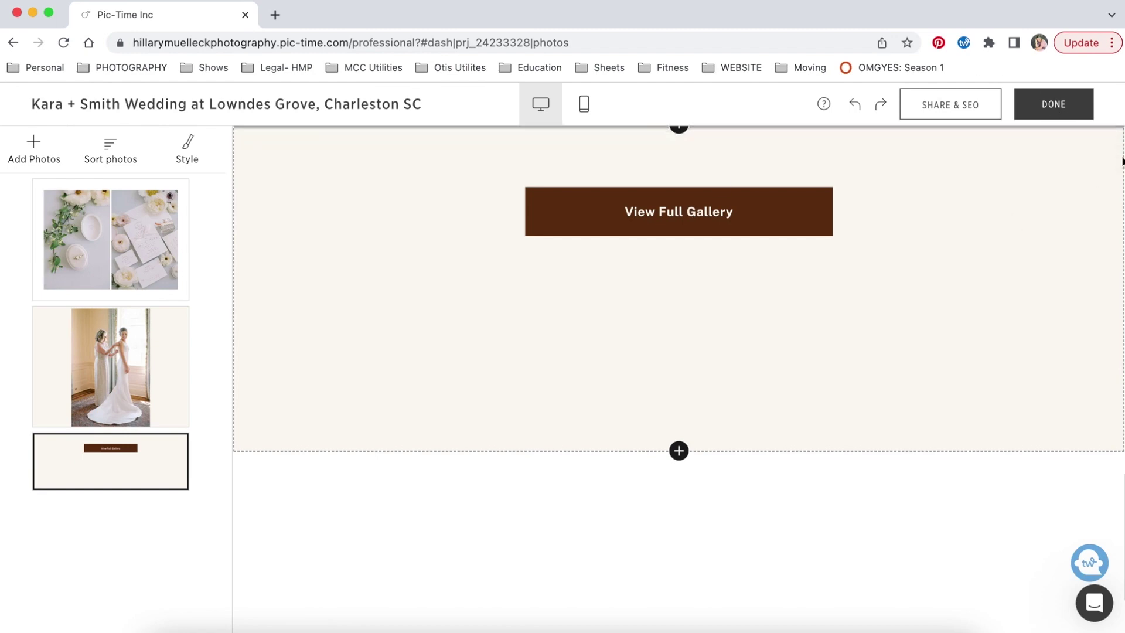
click(1096, 154)
click(934, 247)
scroll(349, 410, down, 3)
scroll(349, 409, up, 10)
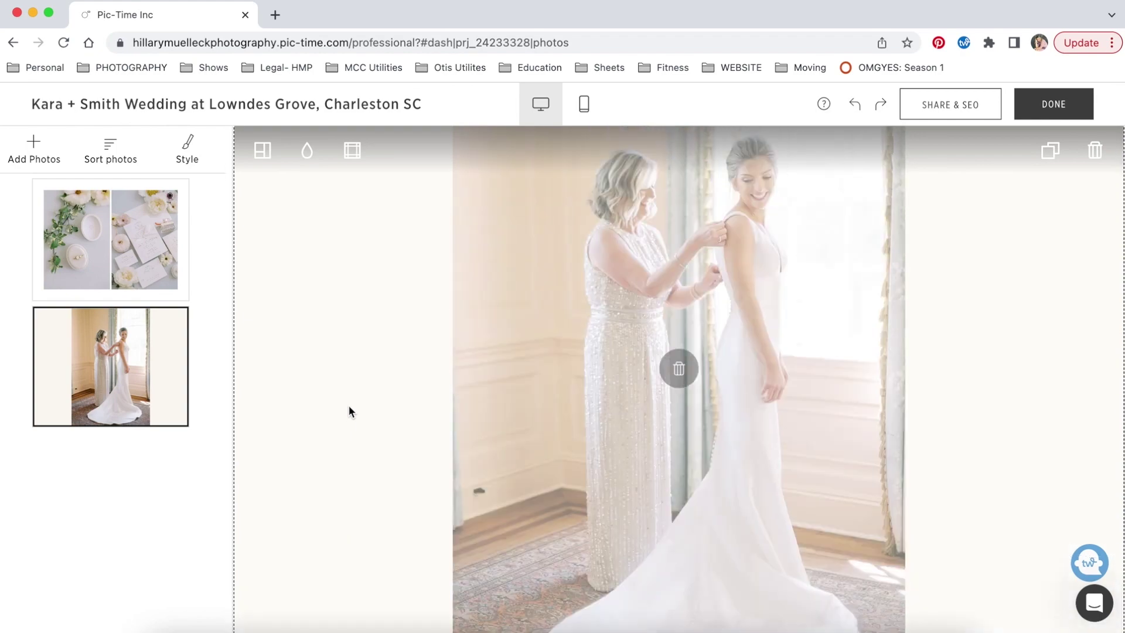
mouse_move(348, 410)
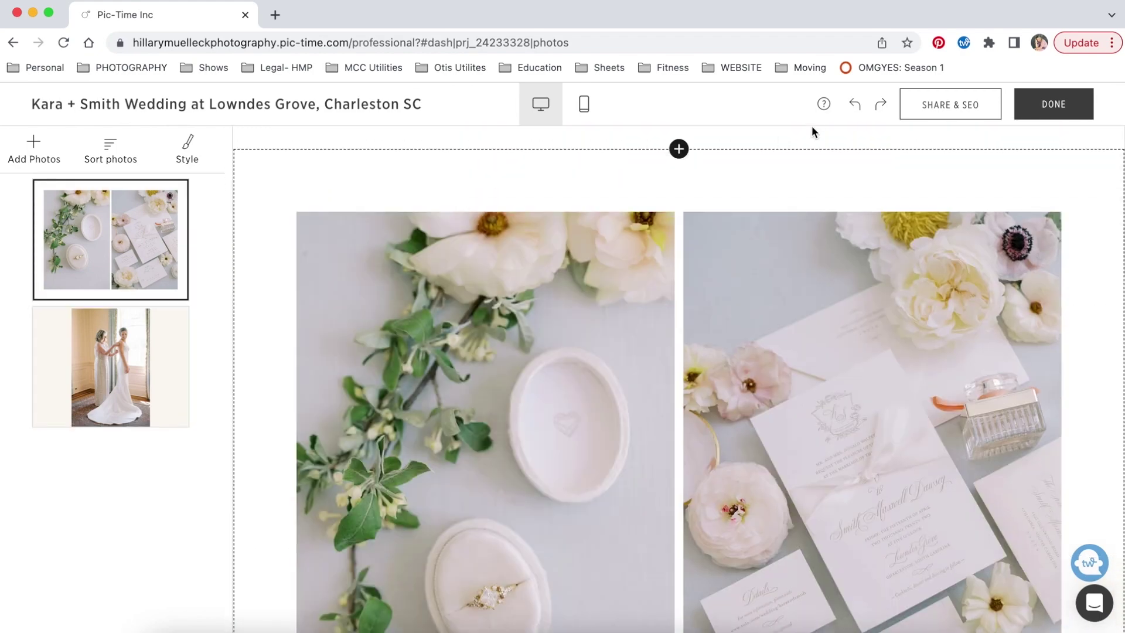
Step: Finish the Kara + Smith post and open the Lowndes Grove blog post from the Blog section
click(1076, 106)
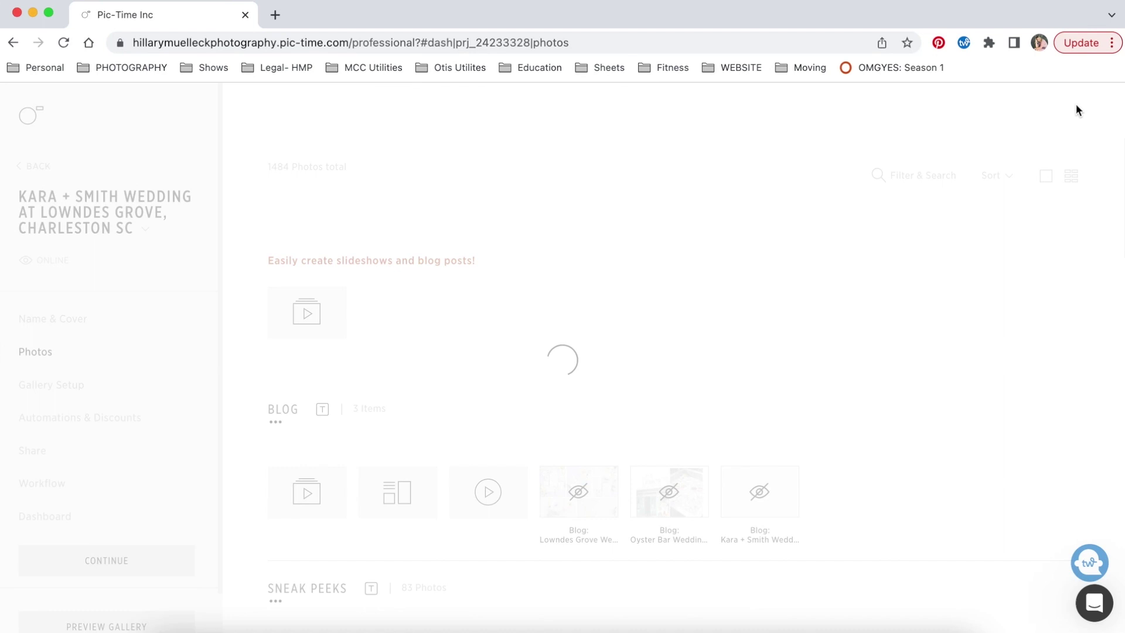
scroll(736, 288, down, 3)
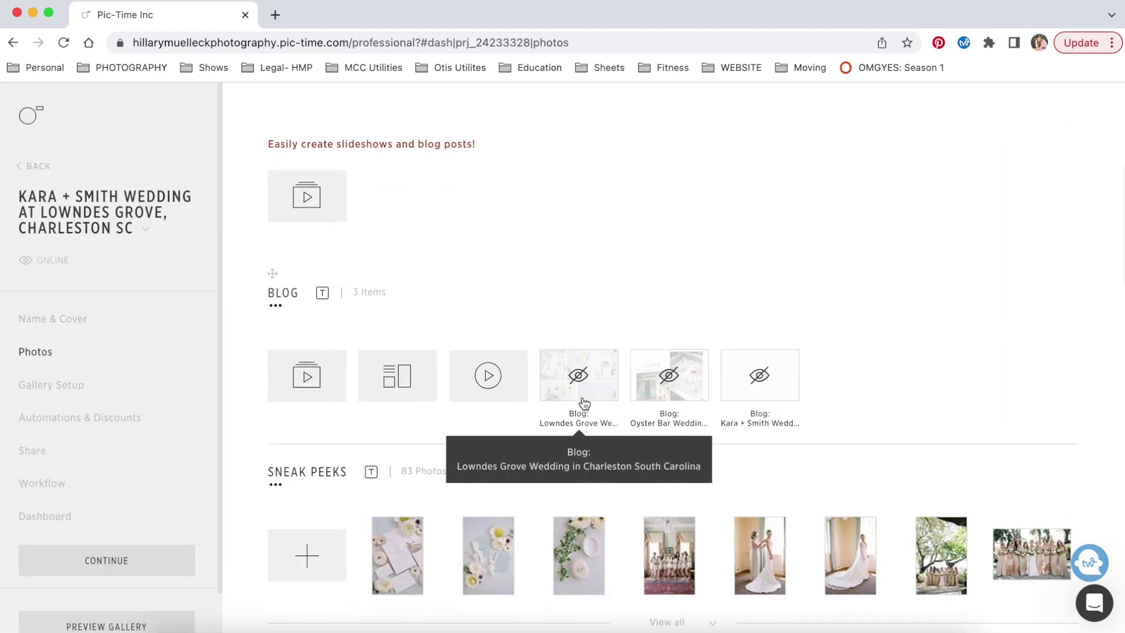
click(579, 379)
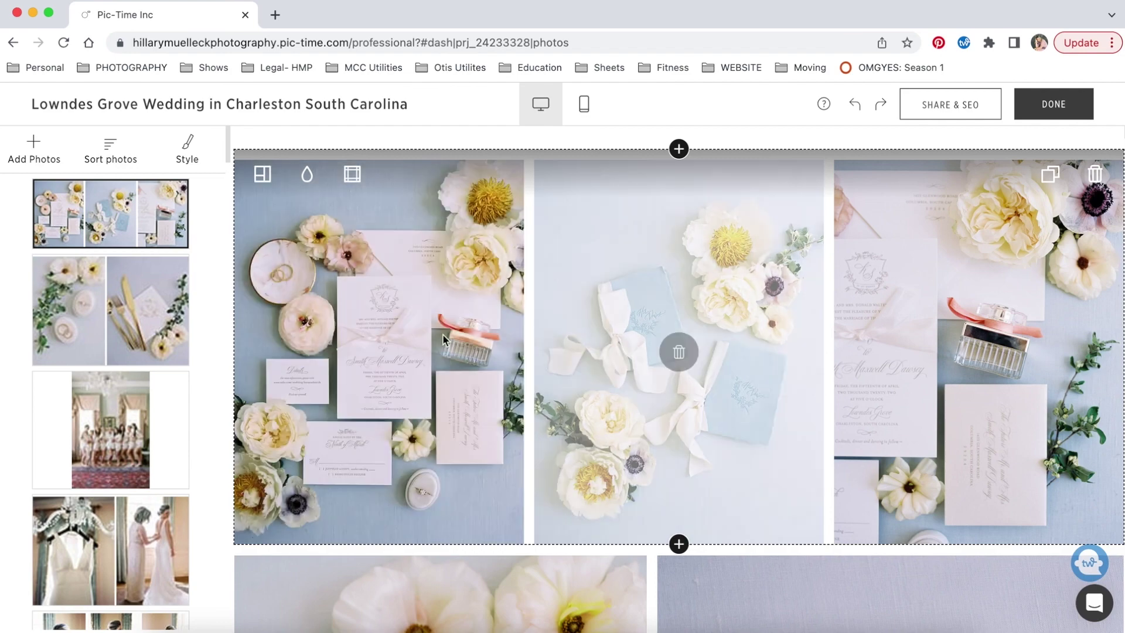
Step: Scroll through the Lowndes Grove post's photo blocks, from invitation details to the getaway-car shot
scroll(497, 383, down, 5)
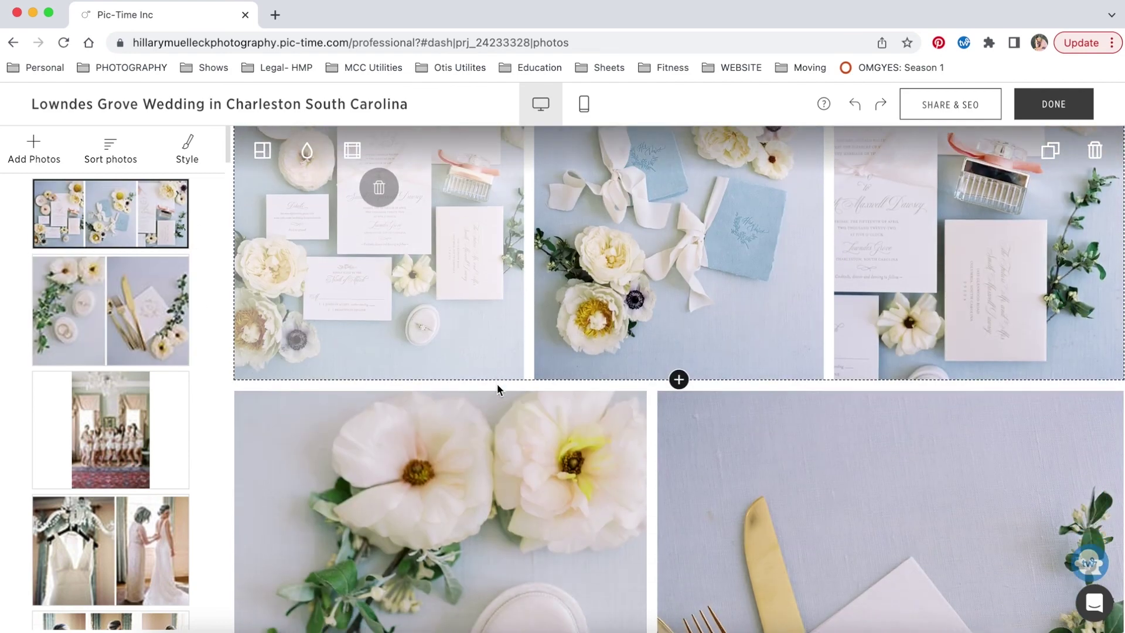
scroll(497, 383, down, 10)
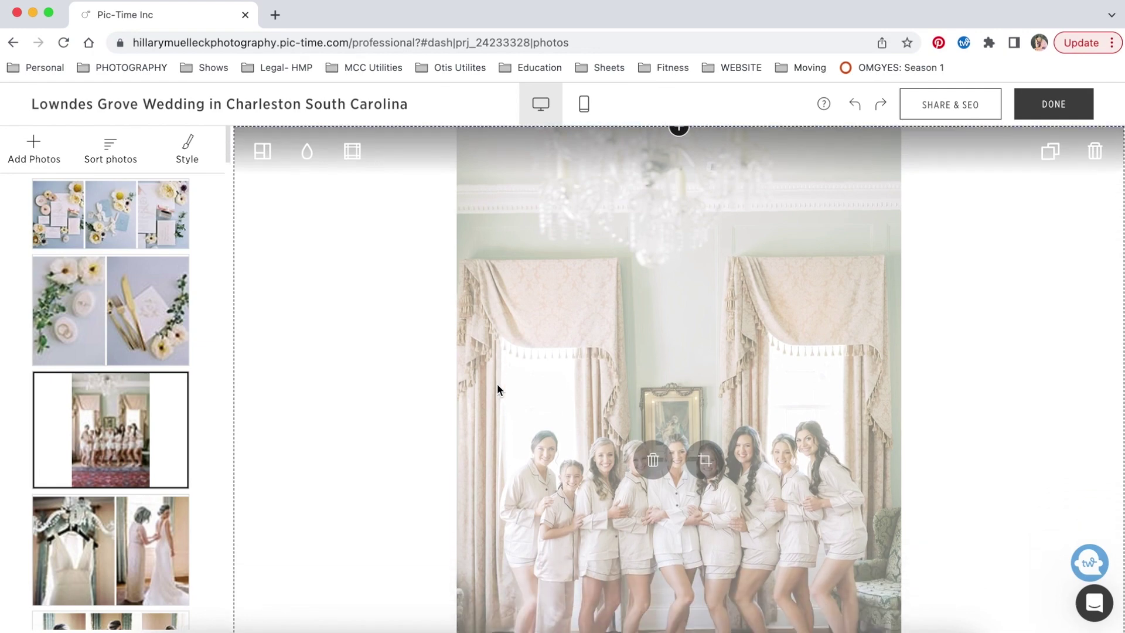
scroll(497, 384, down, 10)
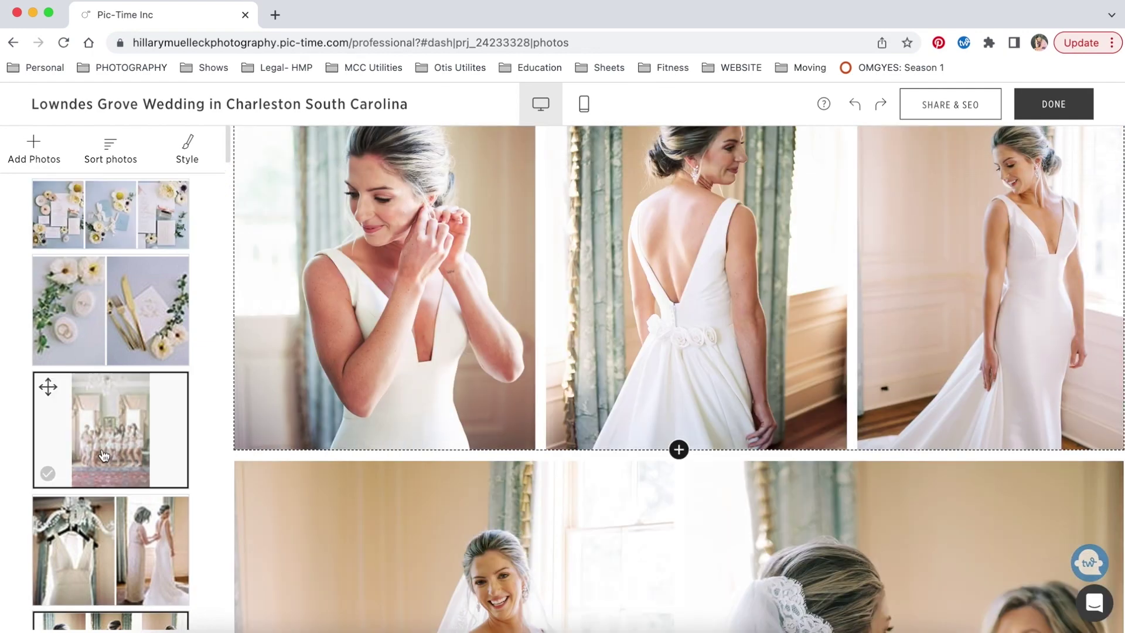
scroll(104, 456, down, 3)
scroll(104, 456, down, 15)
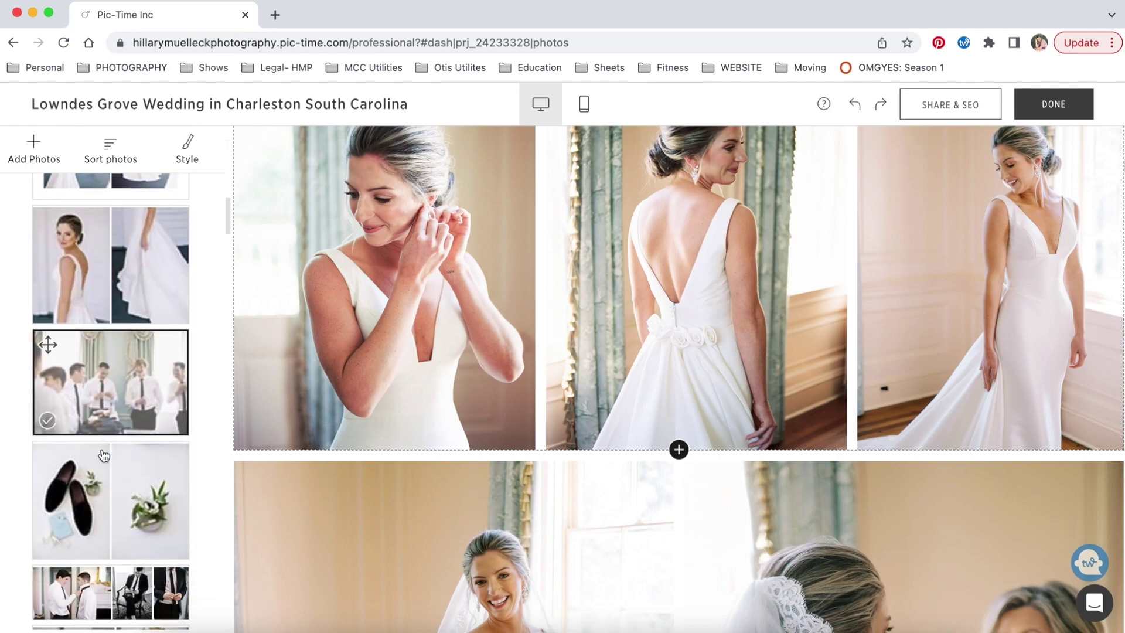
scroll(104, 456, down, 20)
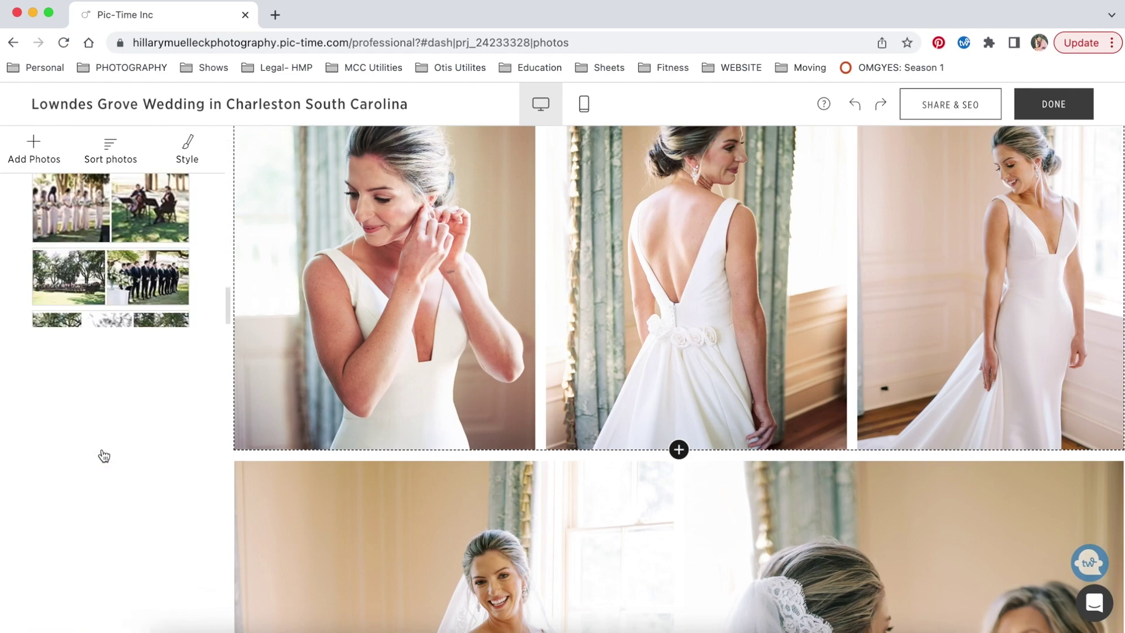
scroll(104, 456, down, 20)
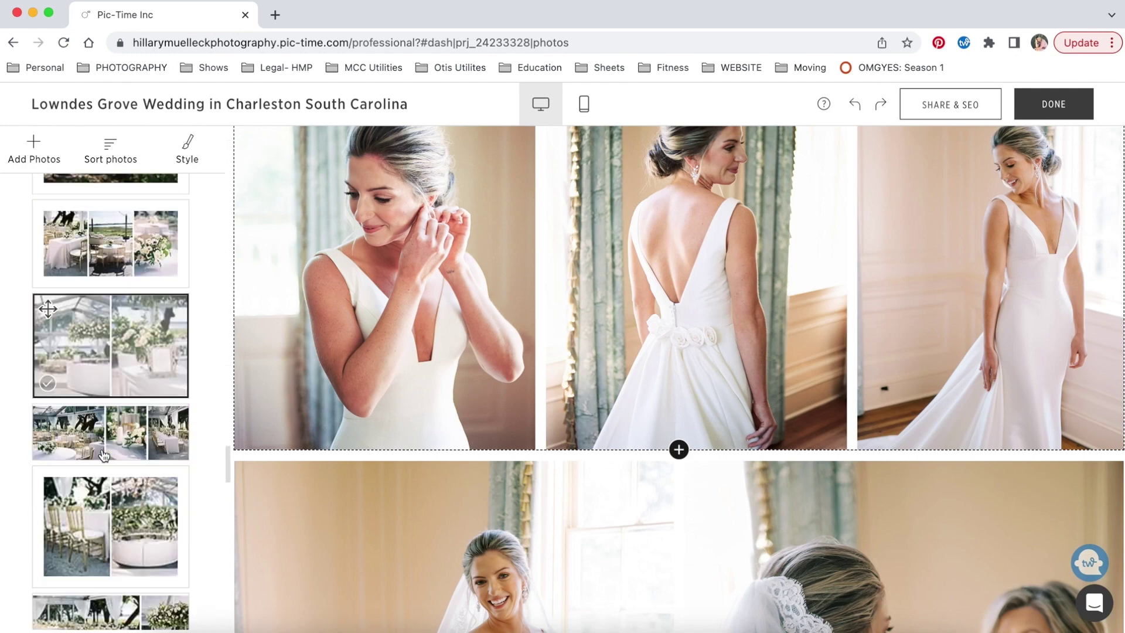
scroll(103, 456, down, 10)
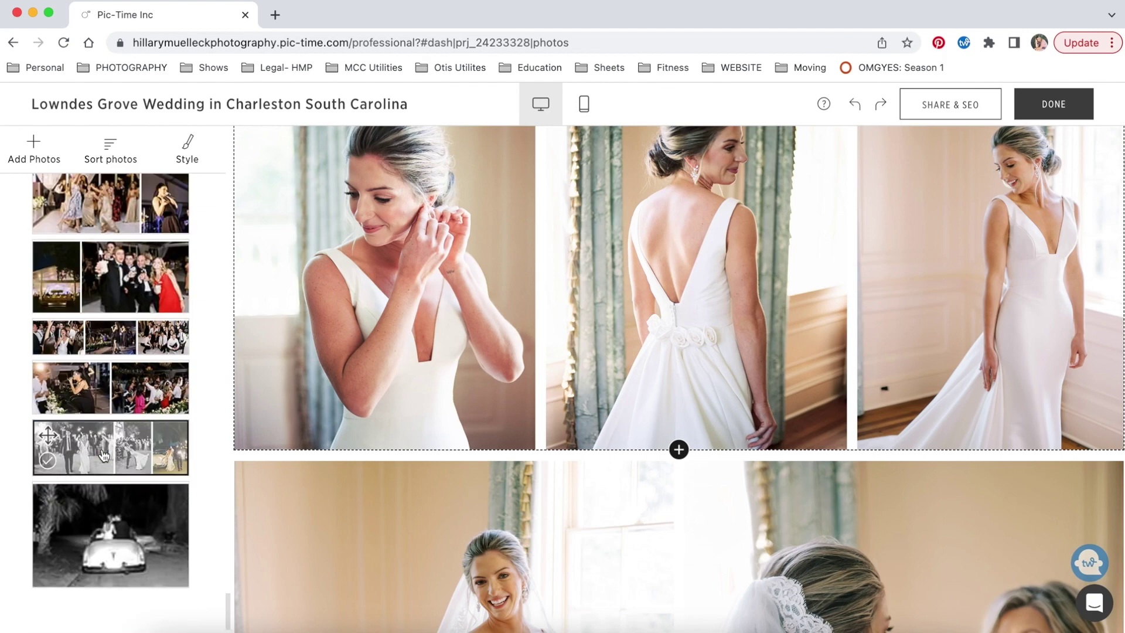
scroll(103, 455, up, 20)
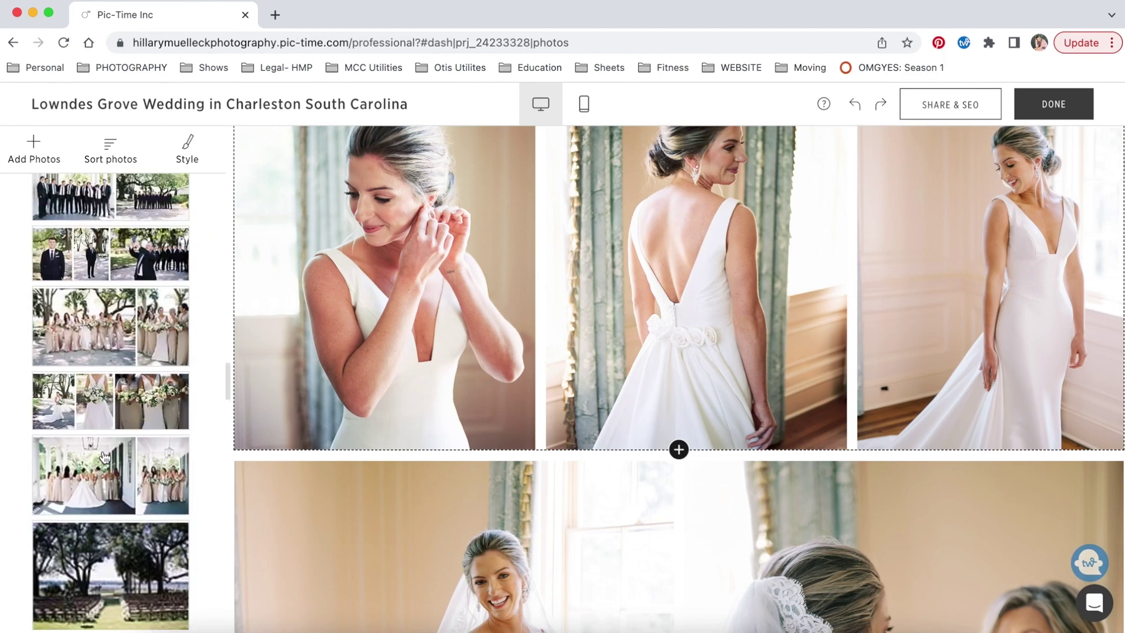
scroll(104, 456, up, 20)
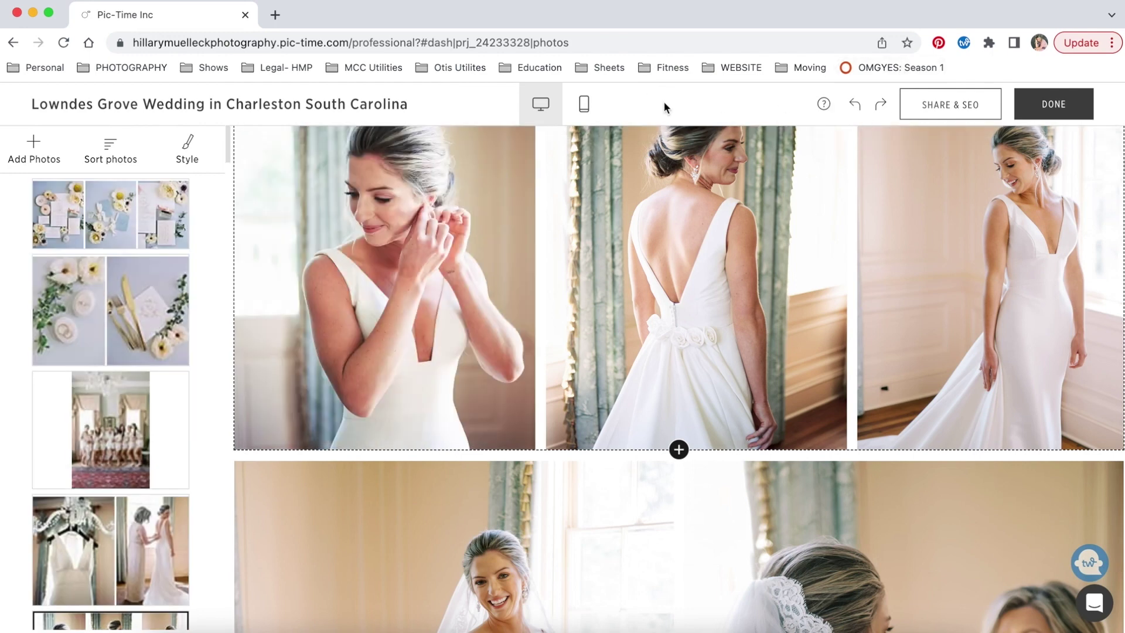
Step: Open the Lowndes Grove post's SEO setup from Share & SEO to view its name and description
click(949, 106)
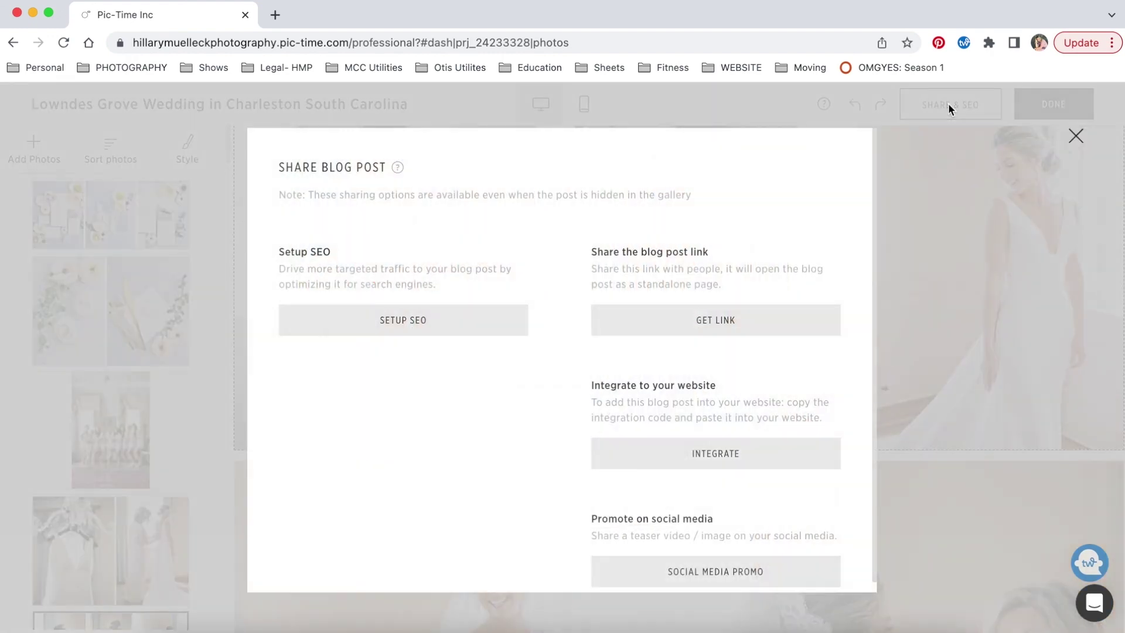
click(408, 319)
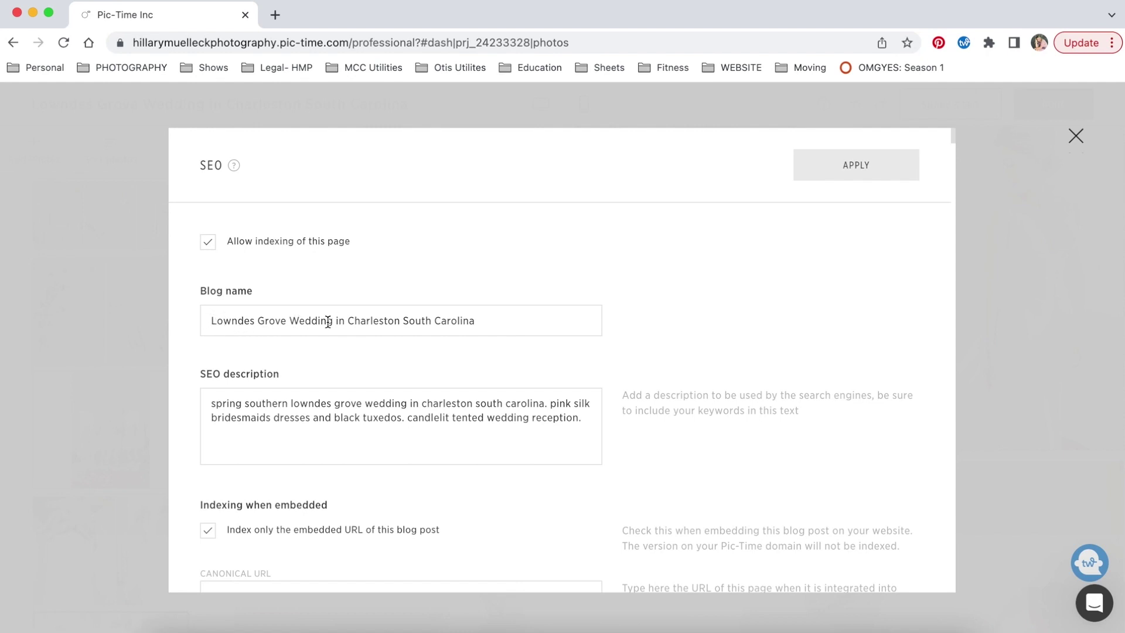
scroll(443, 317, down, 2)
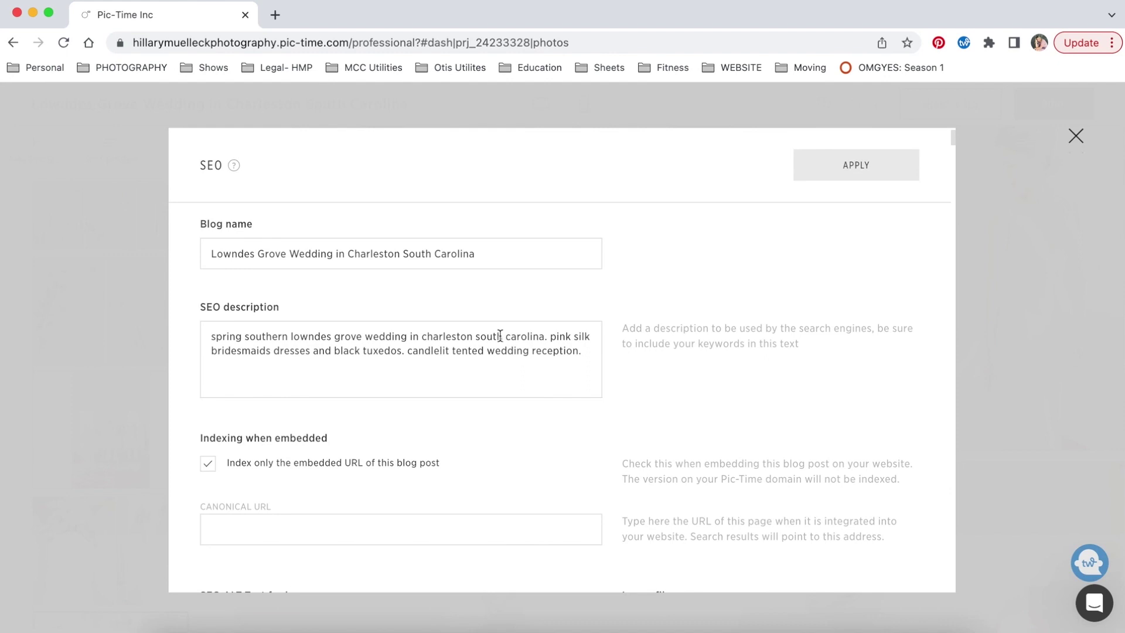
scroll(442, 364, down, 3)
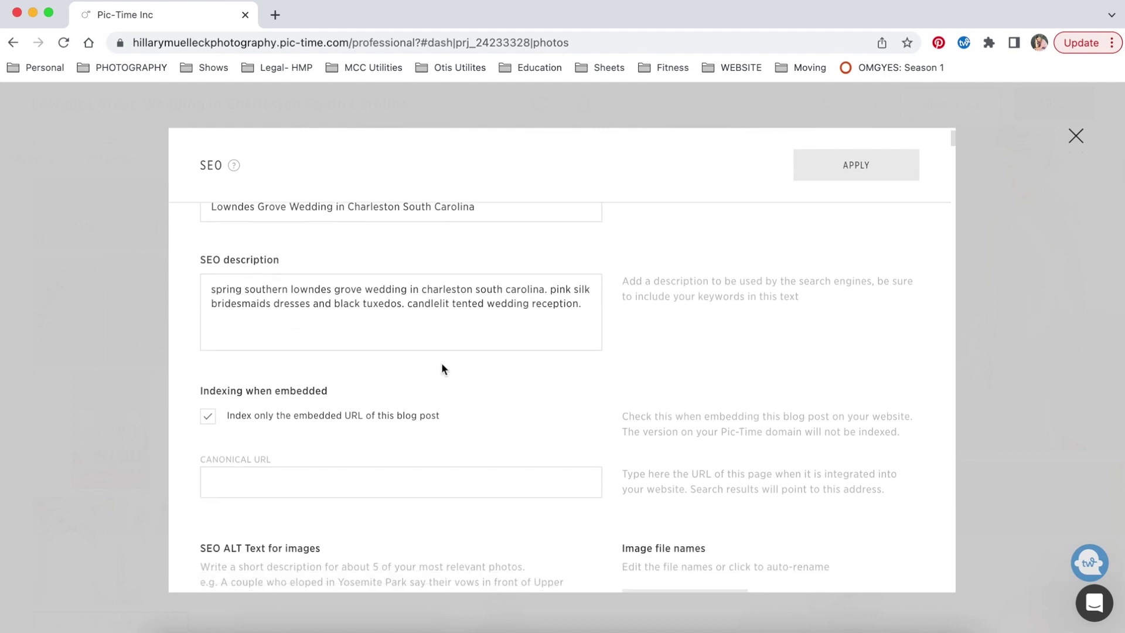
scroll(443, 331, down, 5)
scroll(442, 332, down, 3)
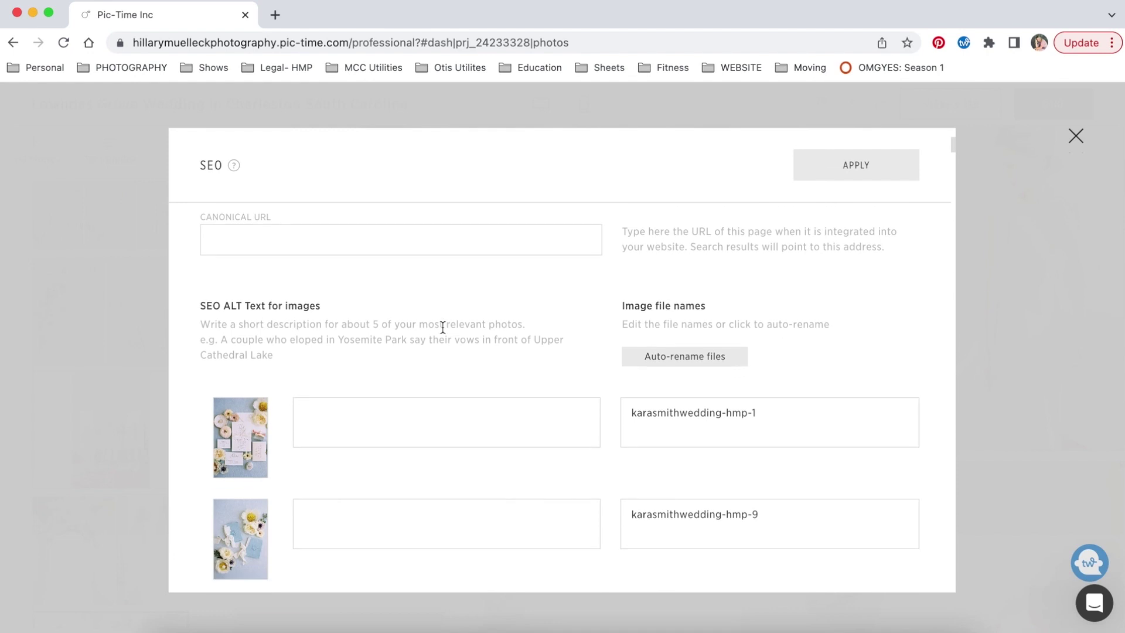
scroll(495, 490, down, 2)
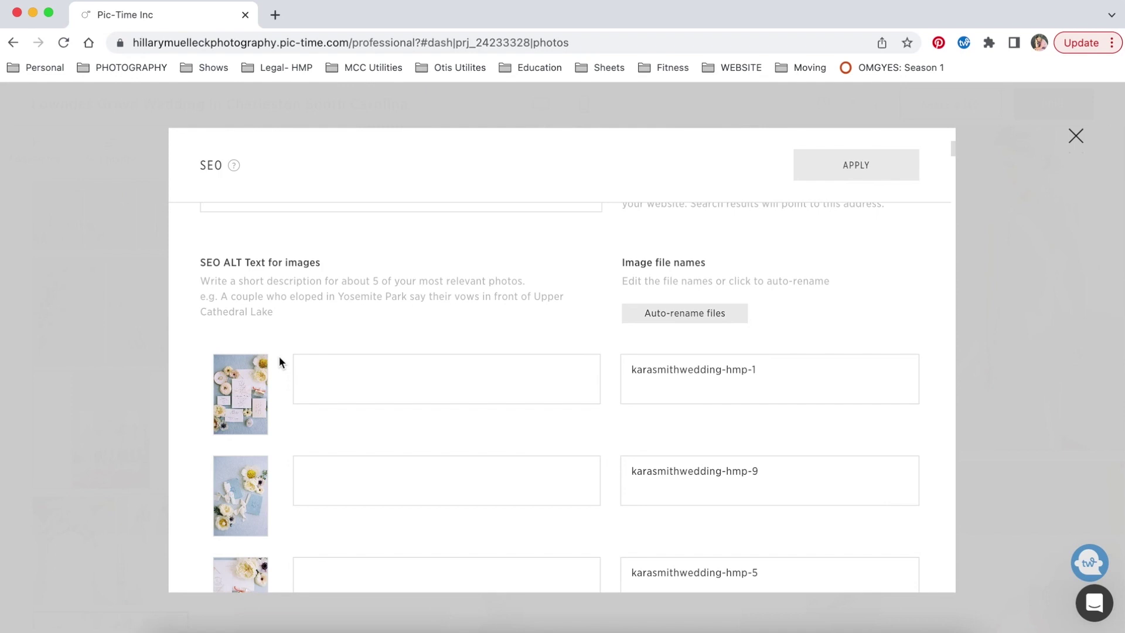
scroll(279, 429, down, 15)
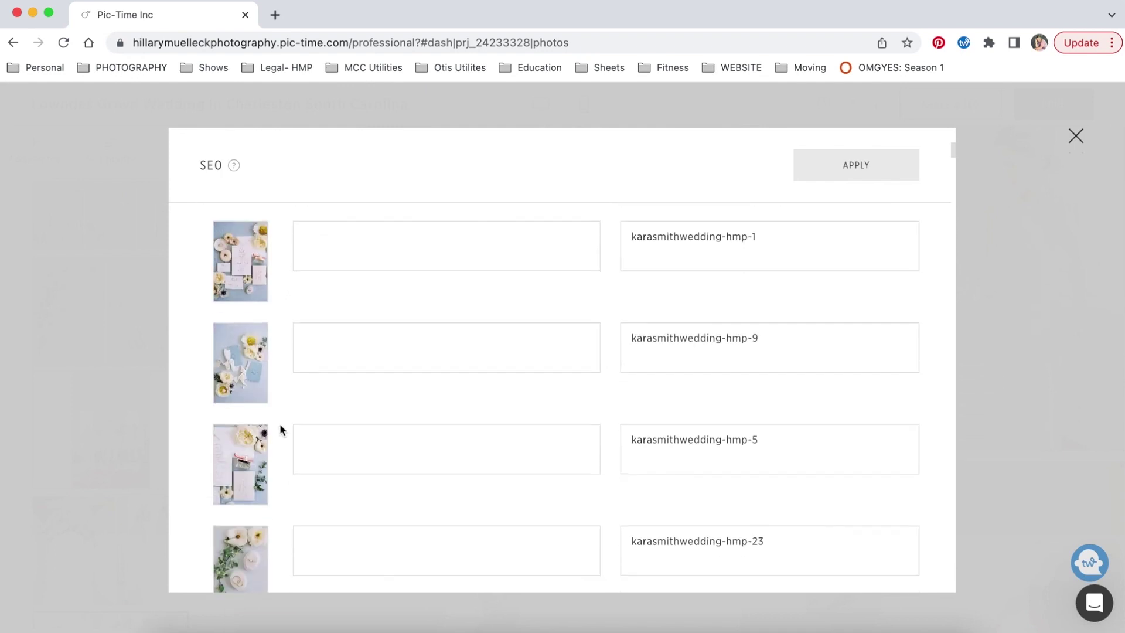
scroll(279, 429, down, 15)
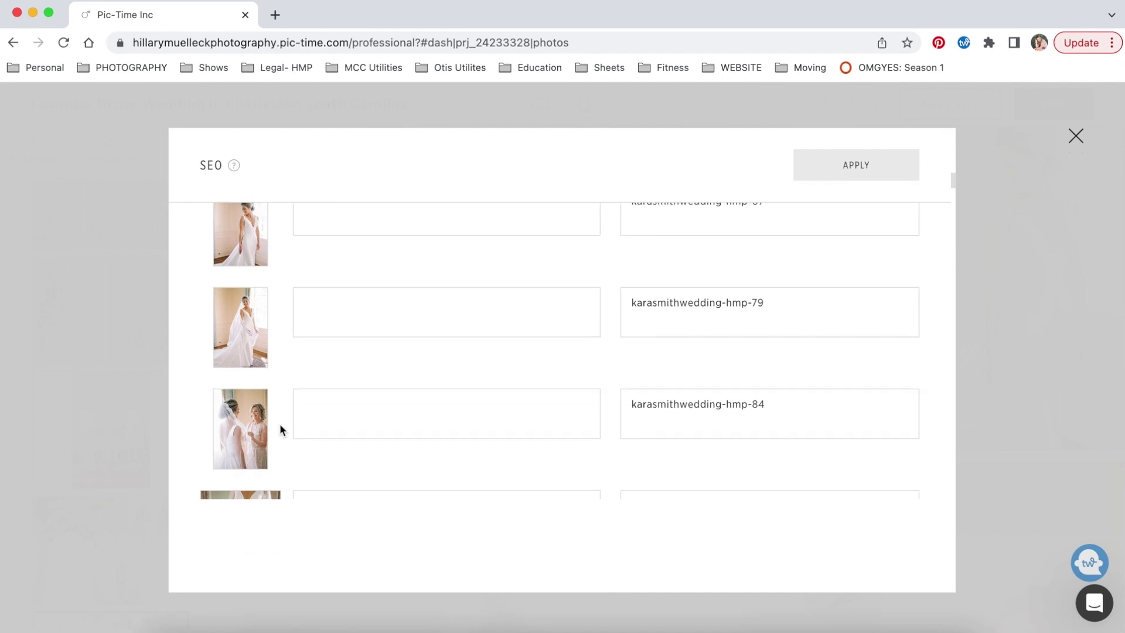
scroll(279, 423, down, 1)
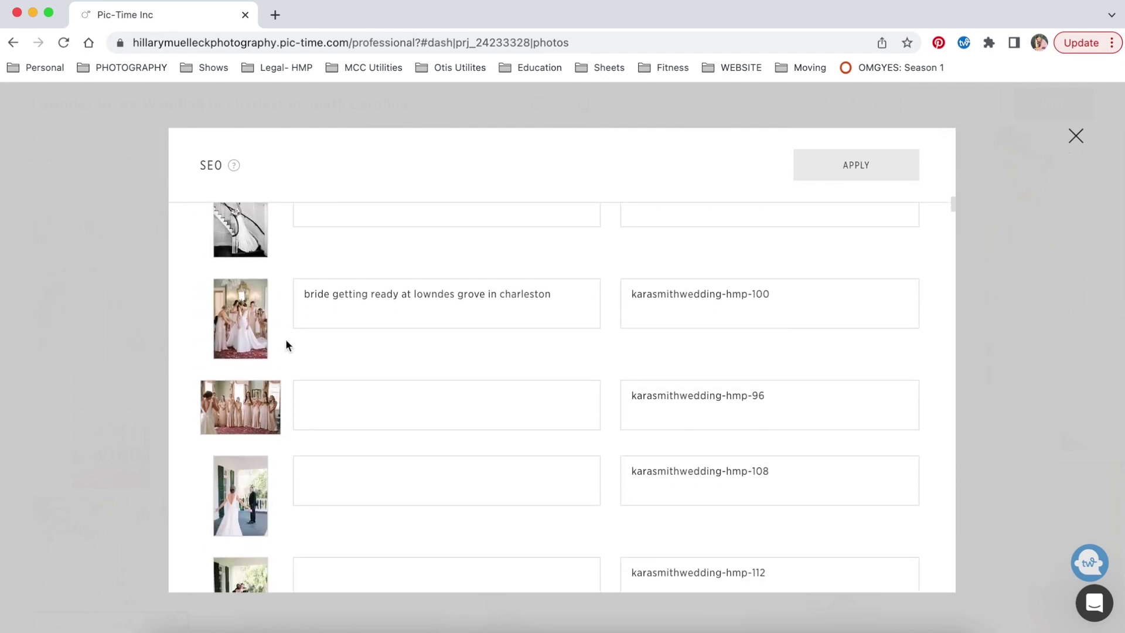
mouse_move(249, 314)
scroll(257, 422, down, 10)
scroll(258, 422, down, 10)
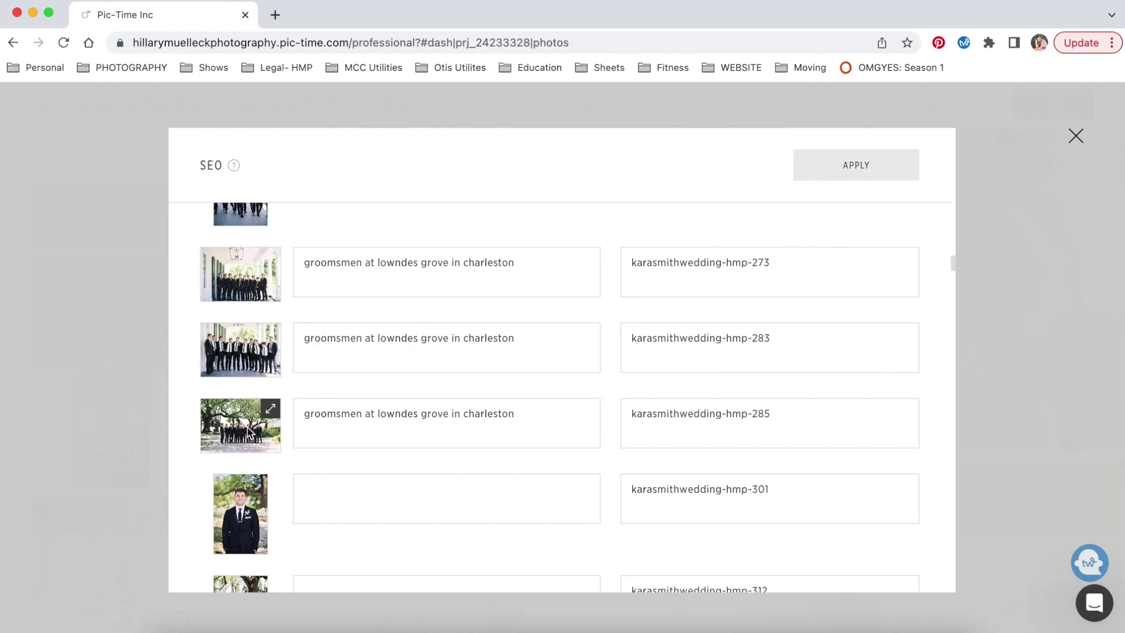
scroll(288, 505, down, 8)
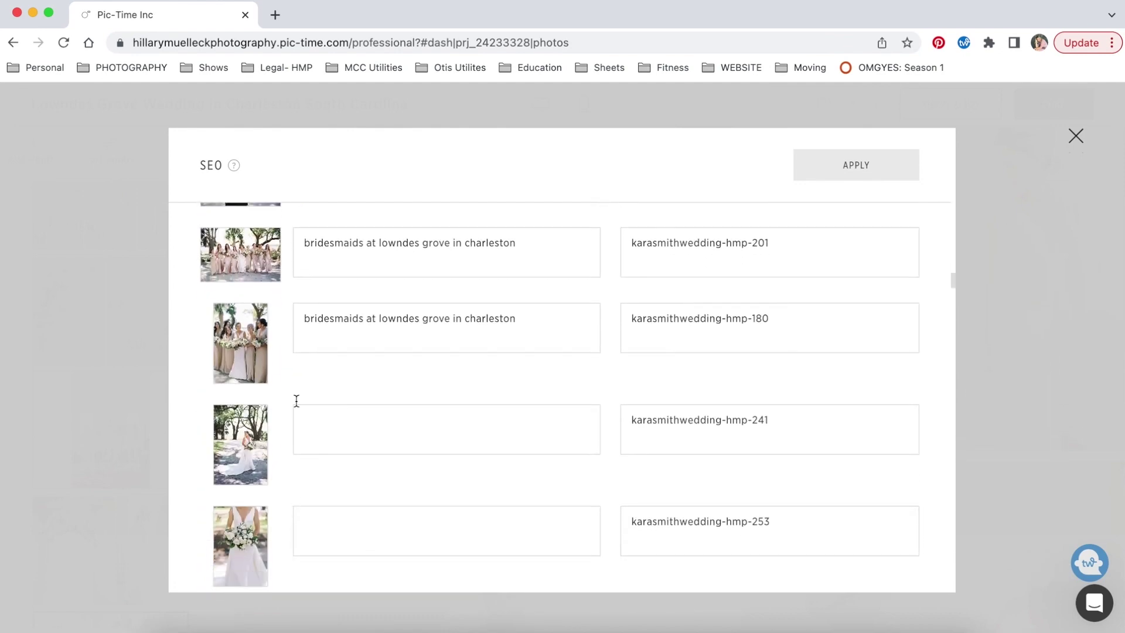
scroll(251, 455, down, 10)
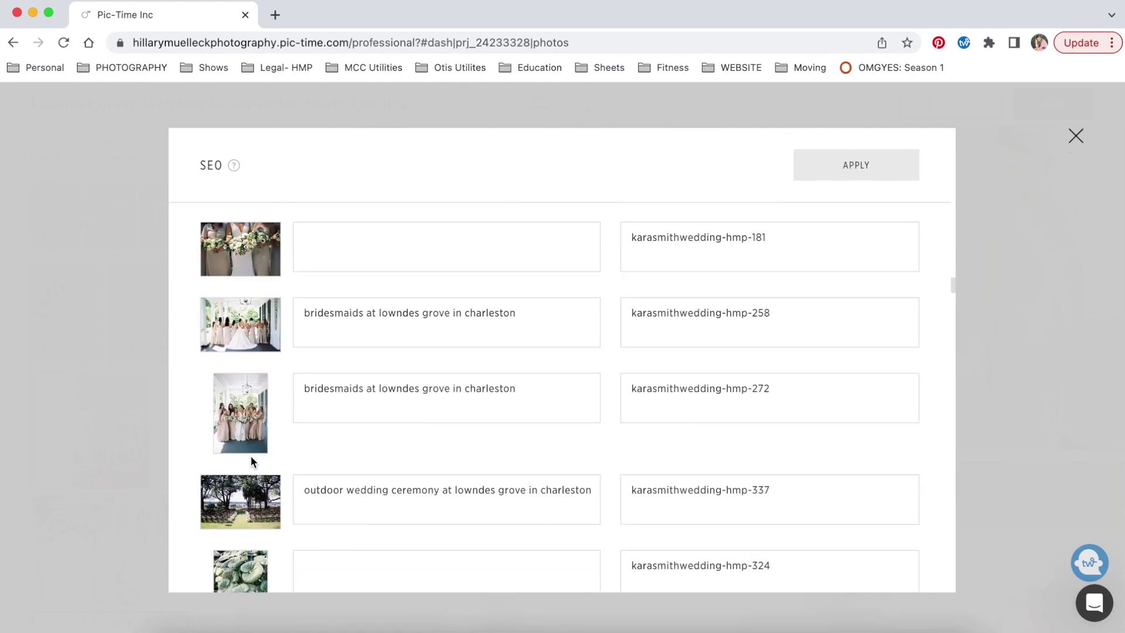
scroll(250, 455, up, 2)
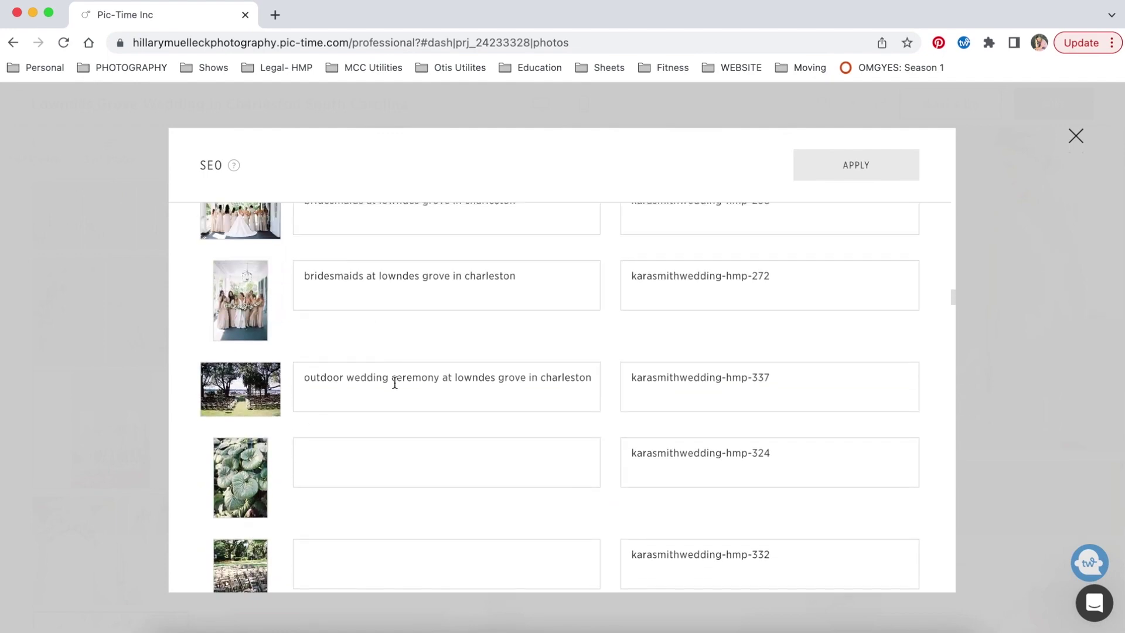
scroll(231, 469, down, 10)
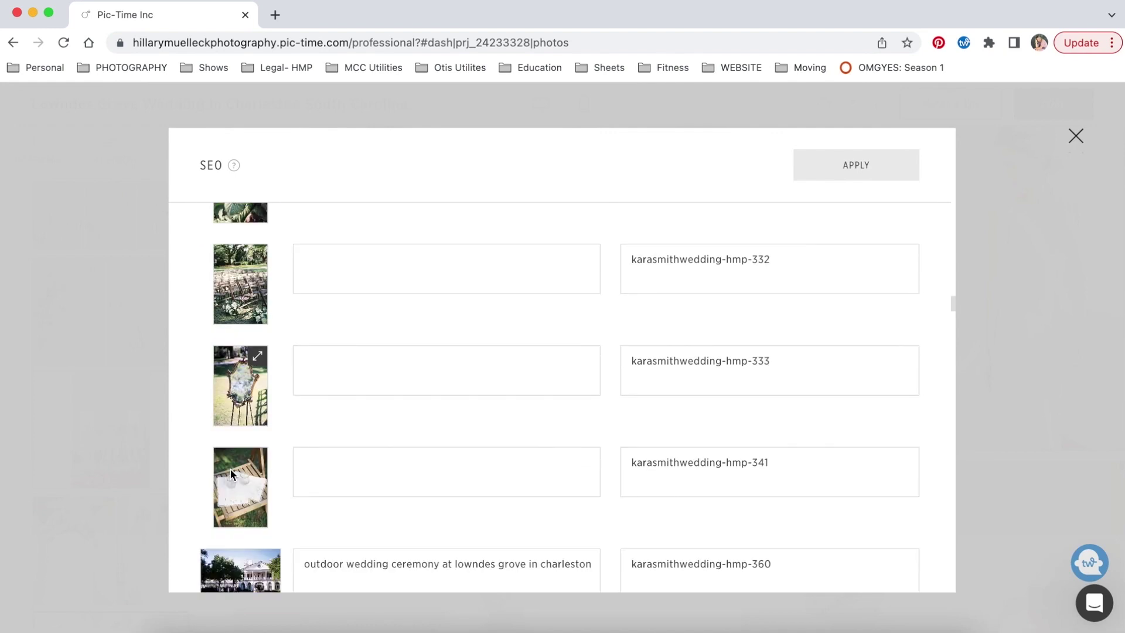
scroll(425, 457, down, 3)
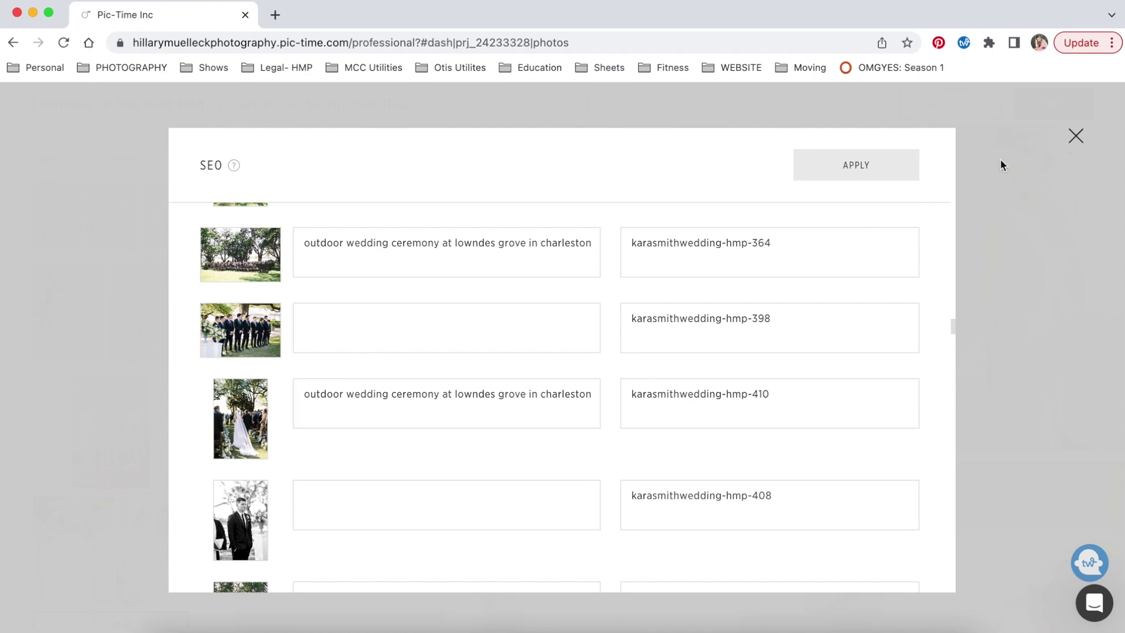
click(1075, 136)
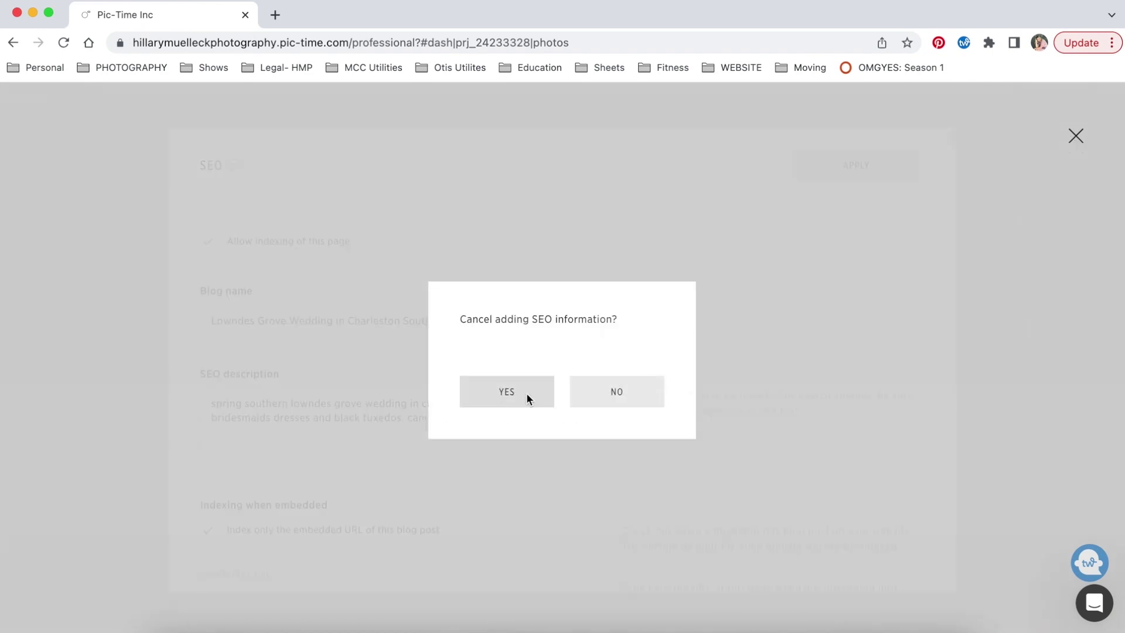
Step: Discard the unsaved SEO information for the Lowndes Grove post
click(526, 392)
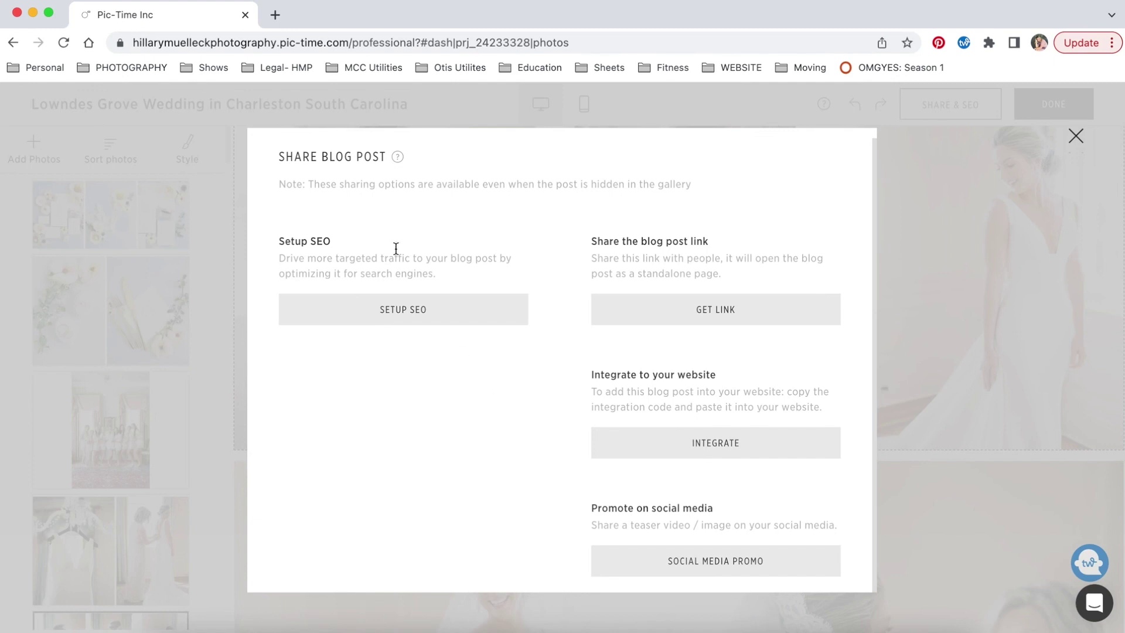
Step: In the WordPress editor, scroll through the Lowndes Grove post body down to the vendor list
click(276, 16)
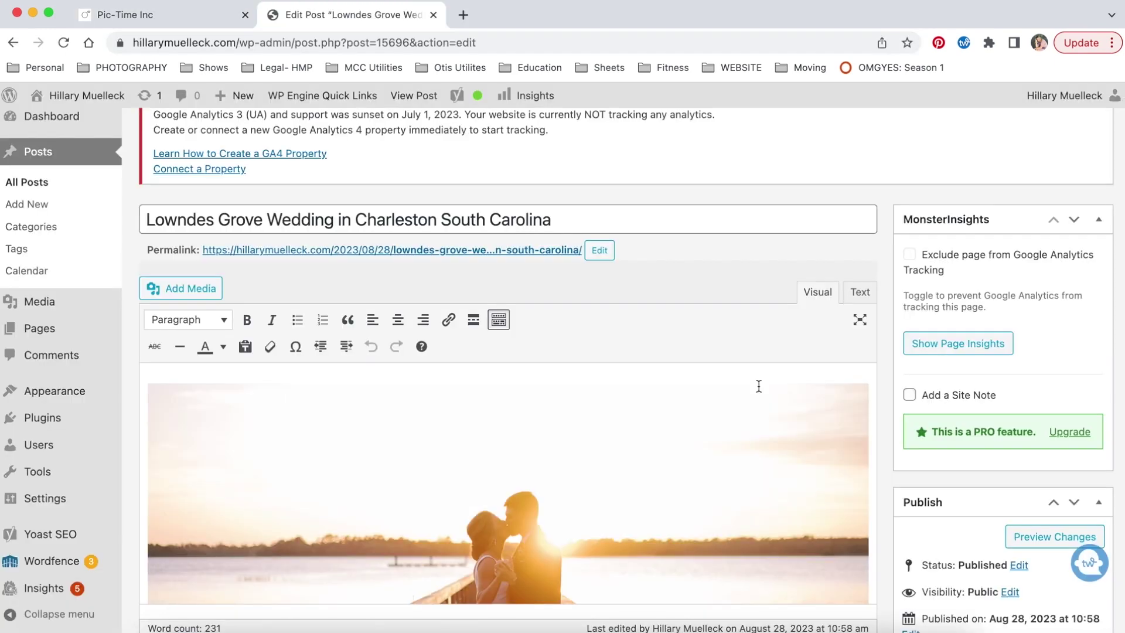
scroll(758, 386, down, 2)
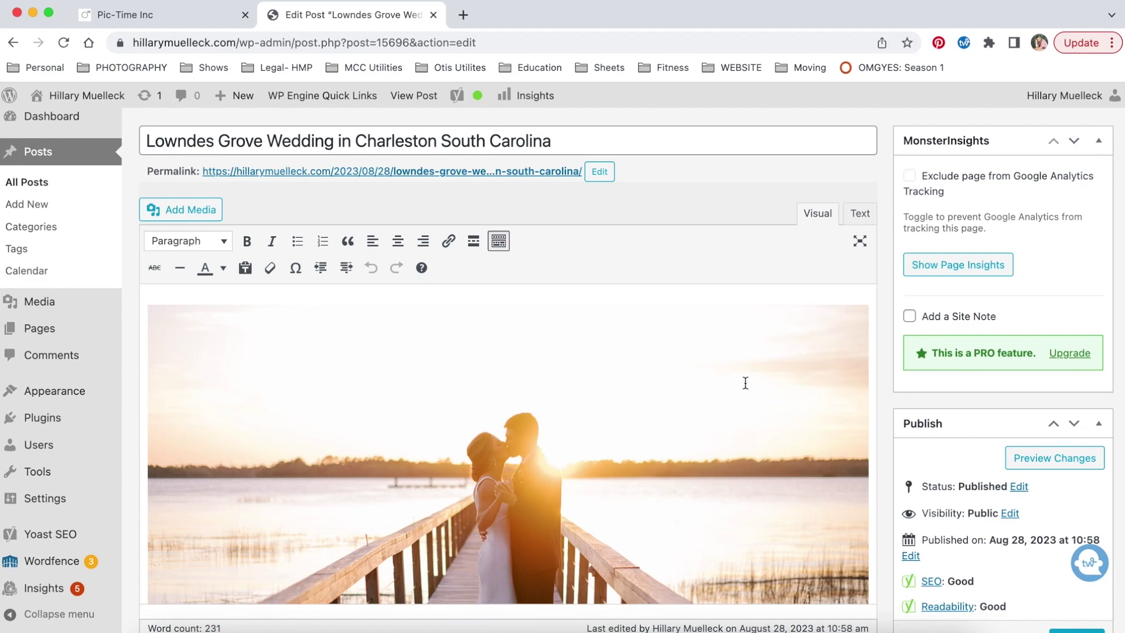
scroll(688, 382, down, 4)
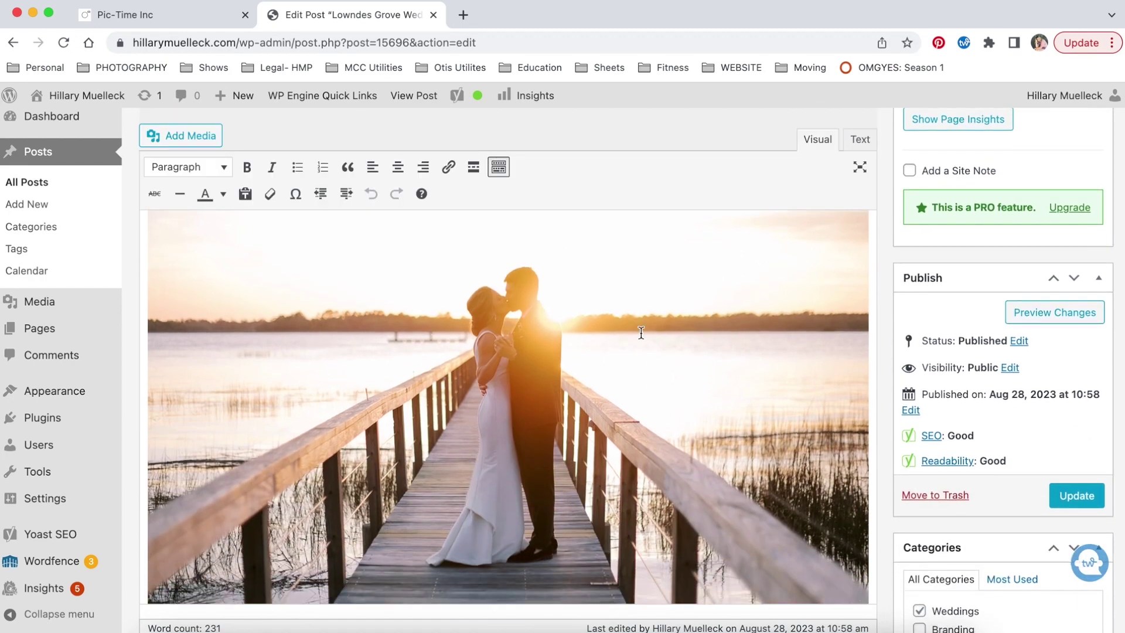
scroll(941, 414, down, 10)
scroll(1006, 418, down, 1)
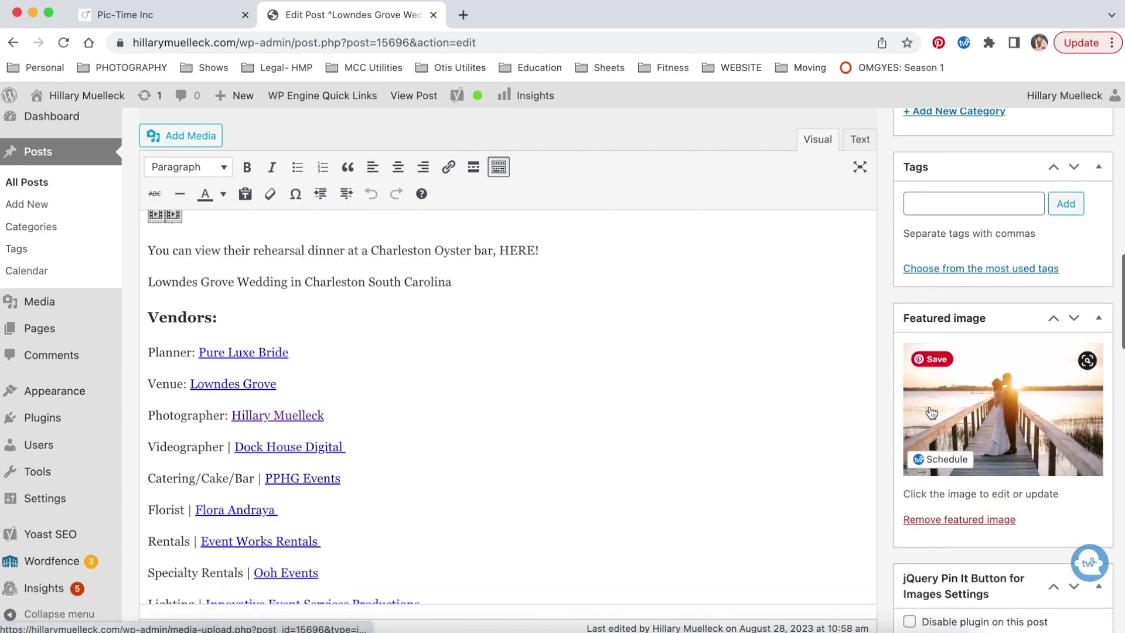
scroll(824, 409, up, 8)
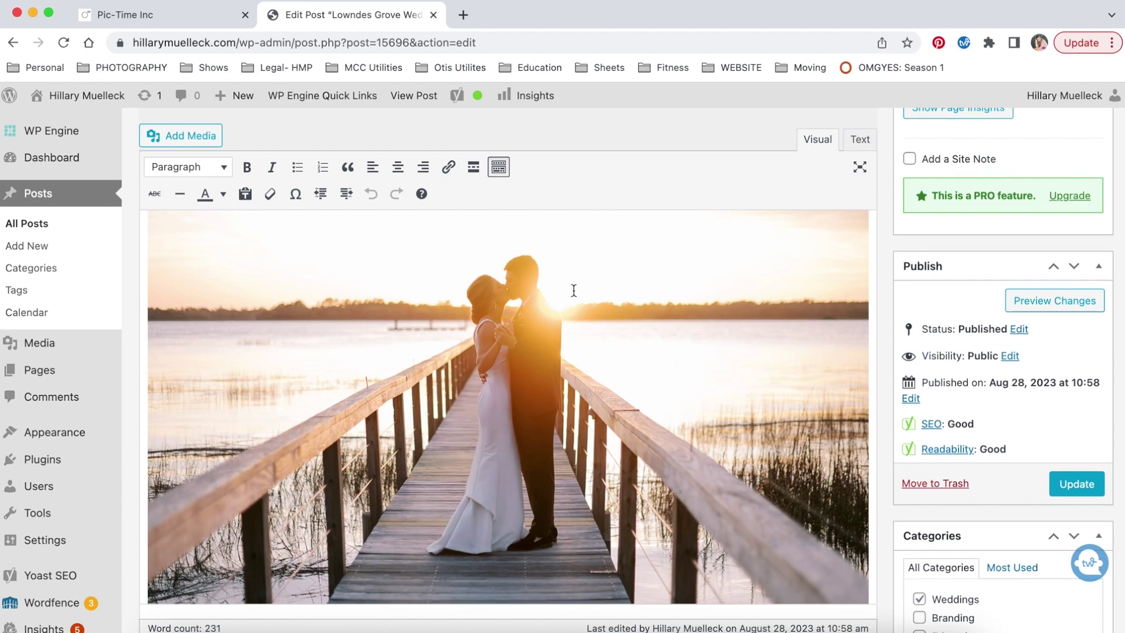
scroll(573, 291, down, 3)
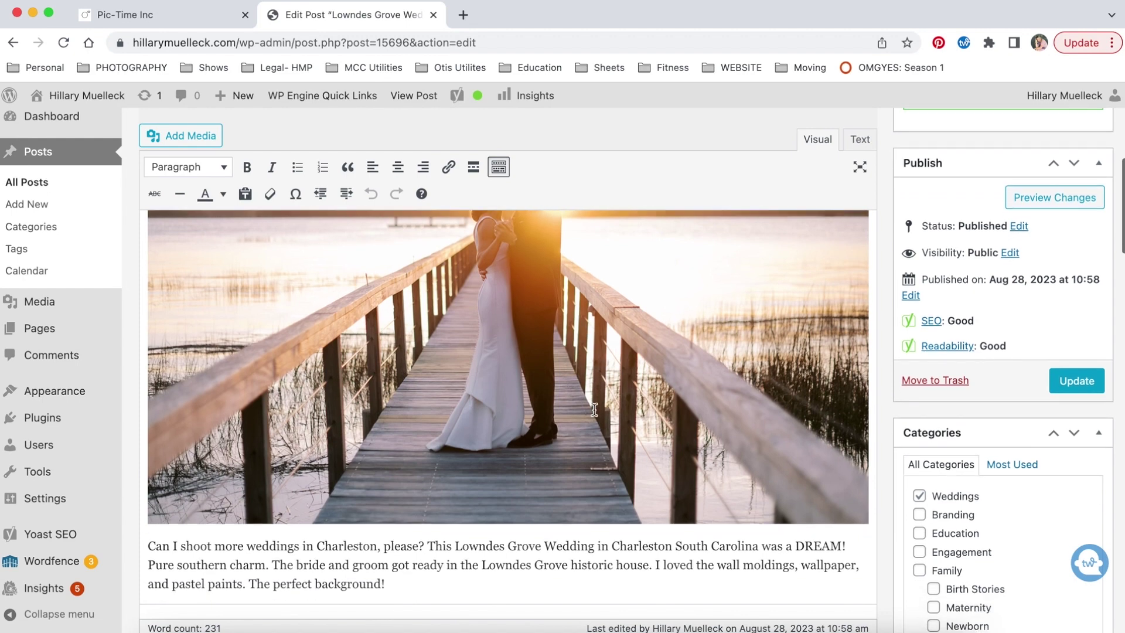
scroll(594, 410, down, 5)
scroll(593, 410, down, 1)
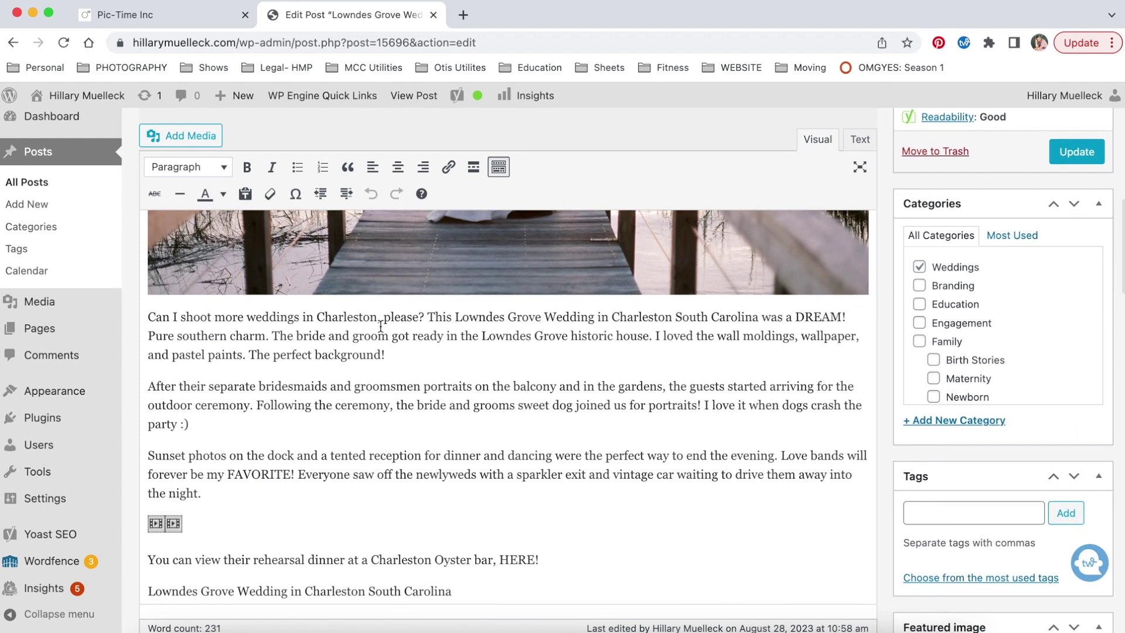
scroll(325, 477, down, 1)
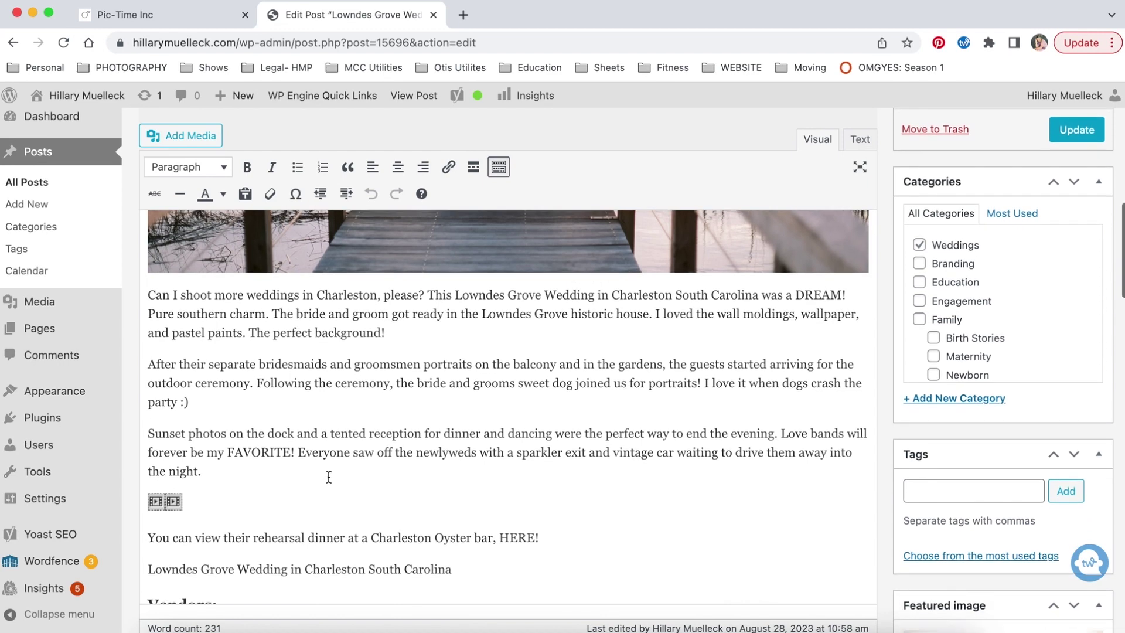
scroll(328, 477, down, 6)
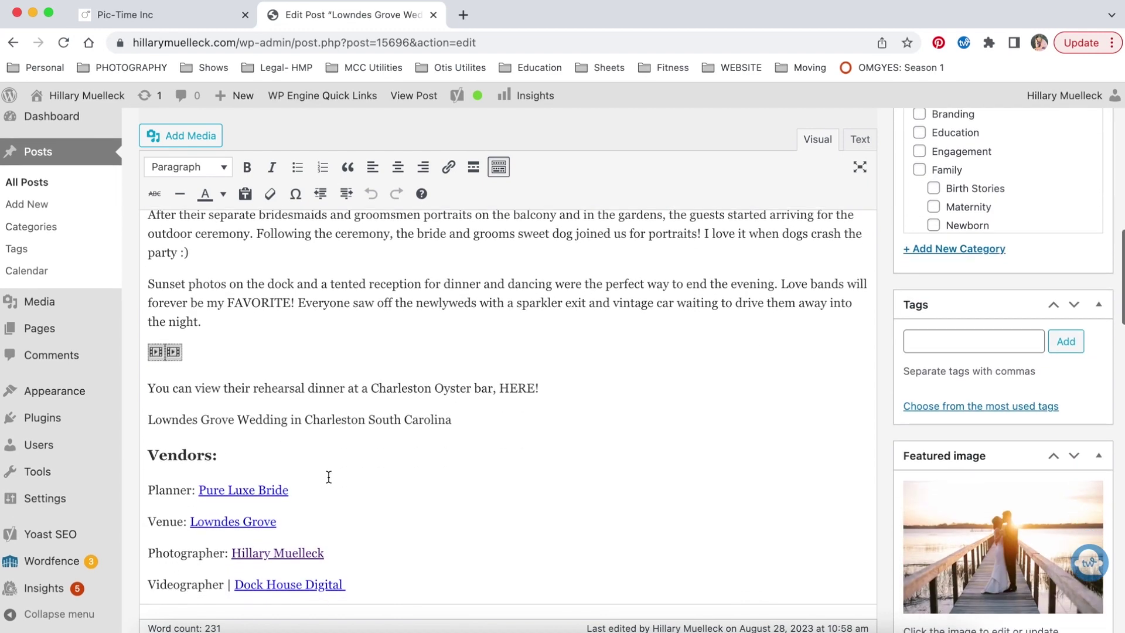
scroll(332, 422, down, 14)
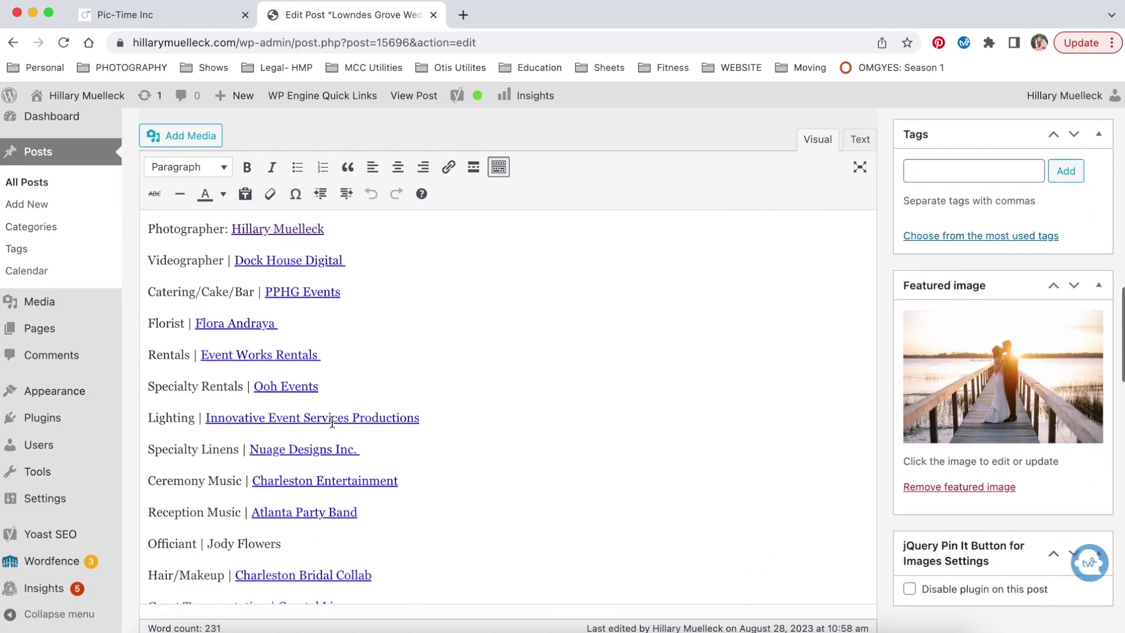
scroll(311, 354, down, 4)
scroll(311, 354, up, 18)
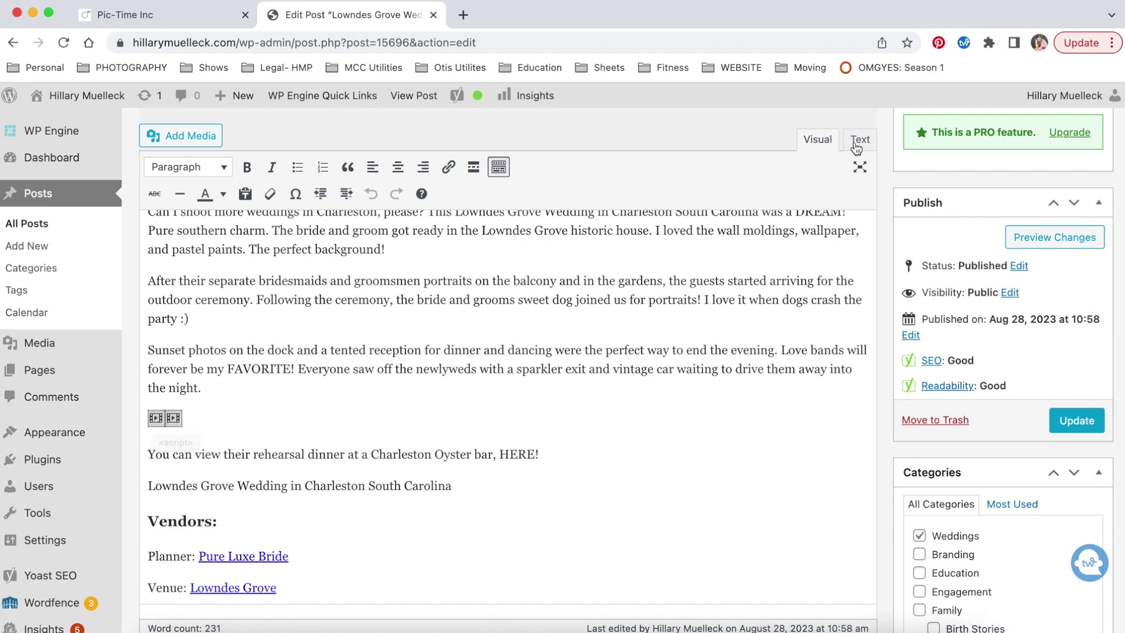
Step: Show the post's raw HTML in the Text view and locate the existing Pic-Time script embed
click(859, 141)
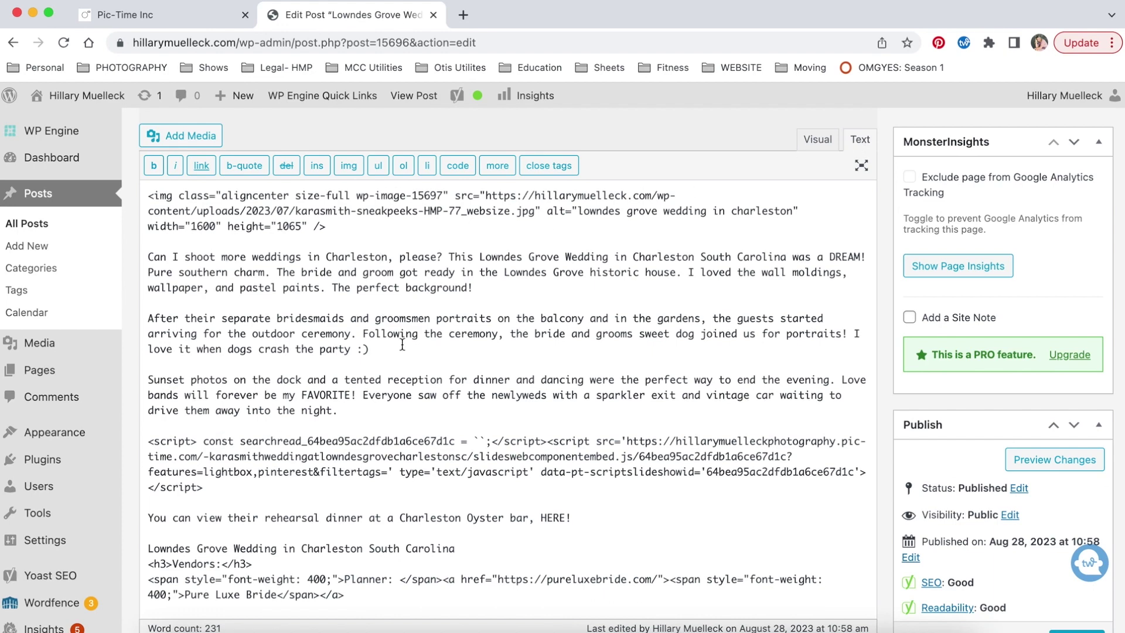
scroll(402, 345, down, 2)
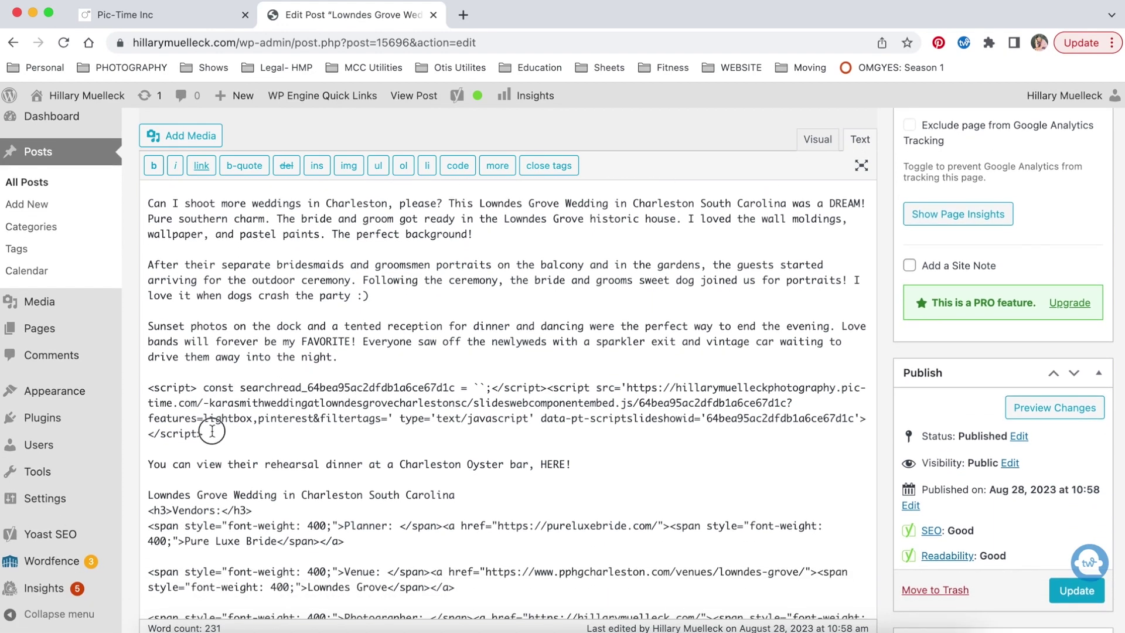
drag(211, 433, 146, 392)
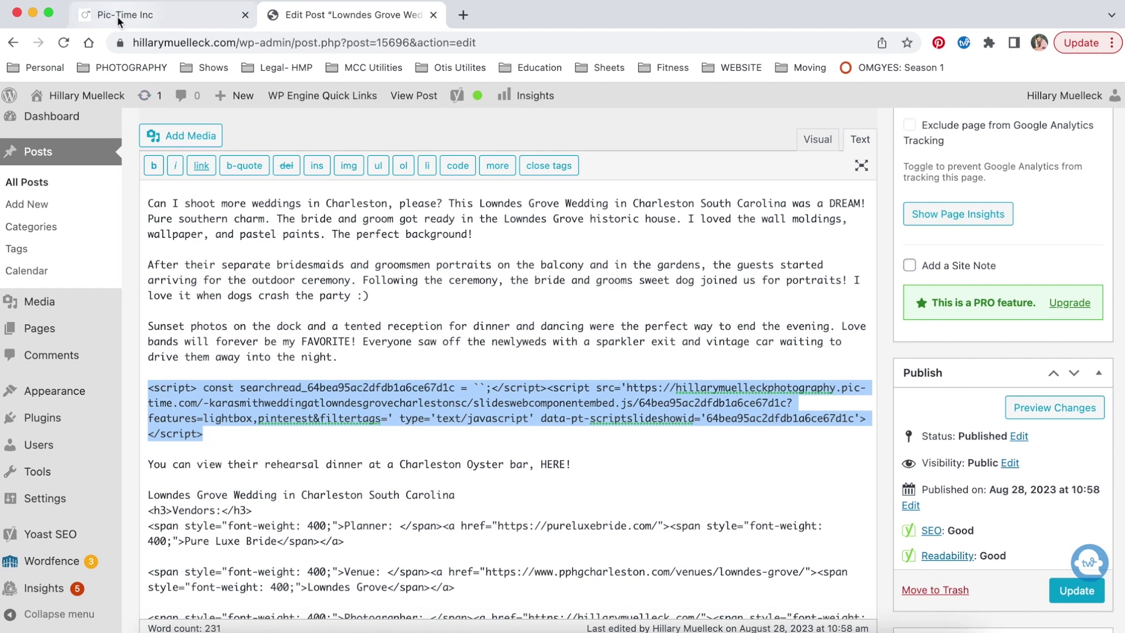
click(220, 433)
click(188, 20)
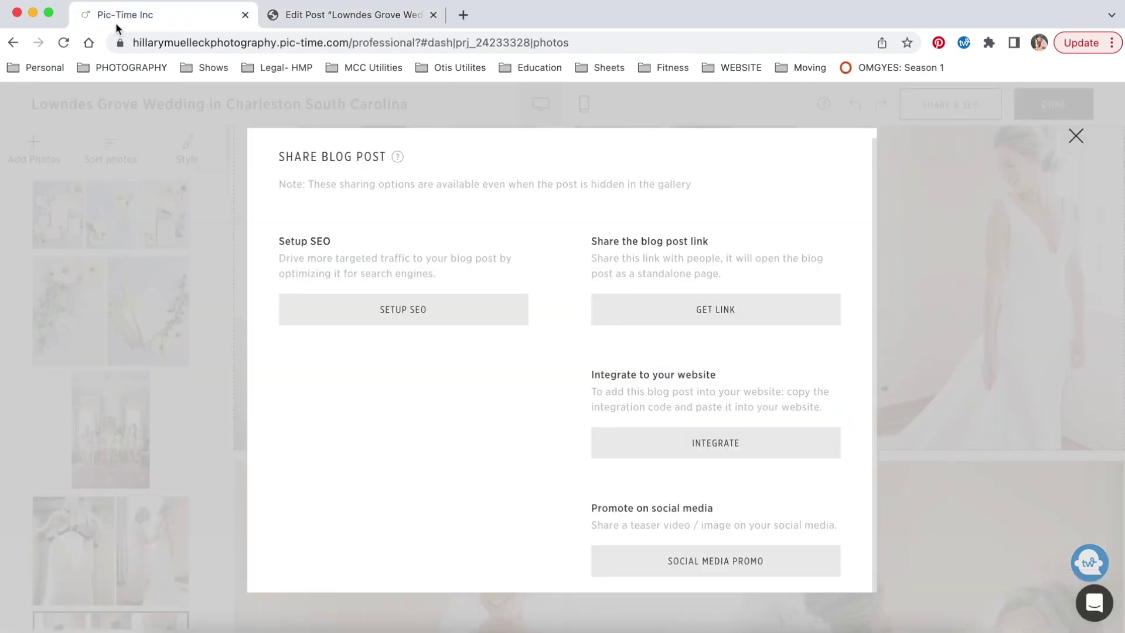
Step: Get the Integrate embed code with Standard as the platform and check its closing </script>
click(708, 444)
scroll(553, 493, down, 1)
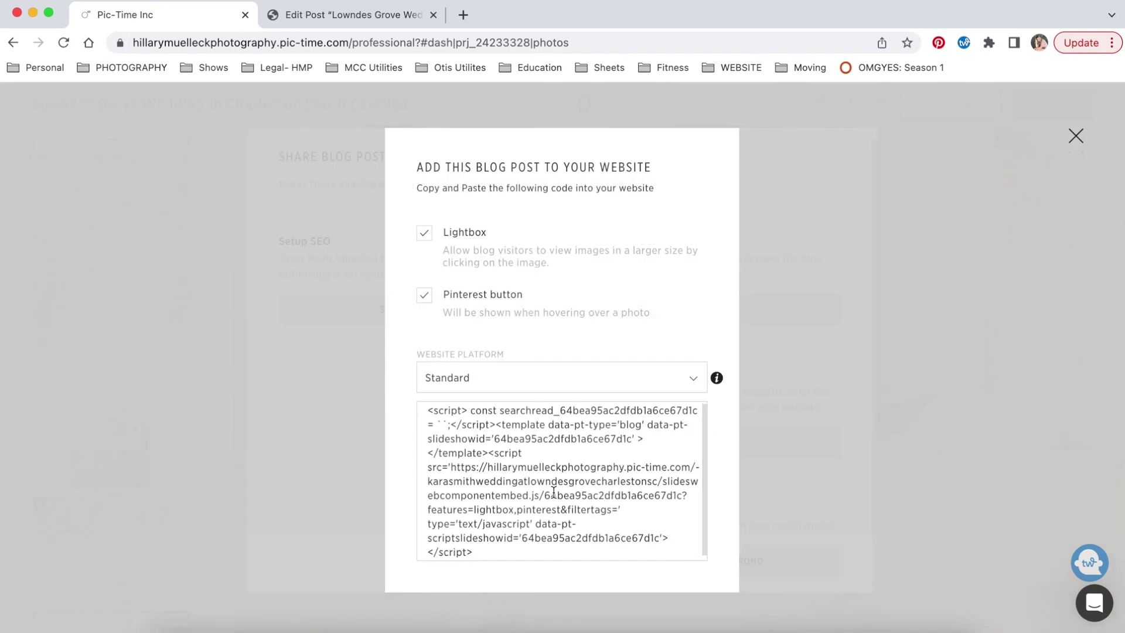
scroll(554, 492, up, 1)
click(693, 378)
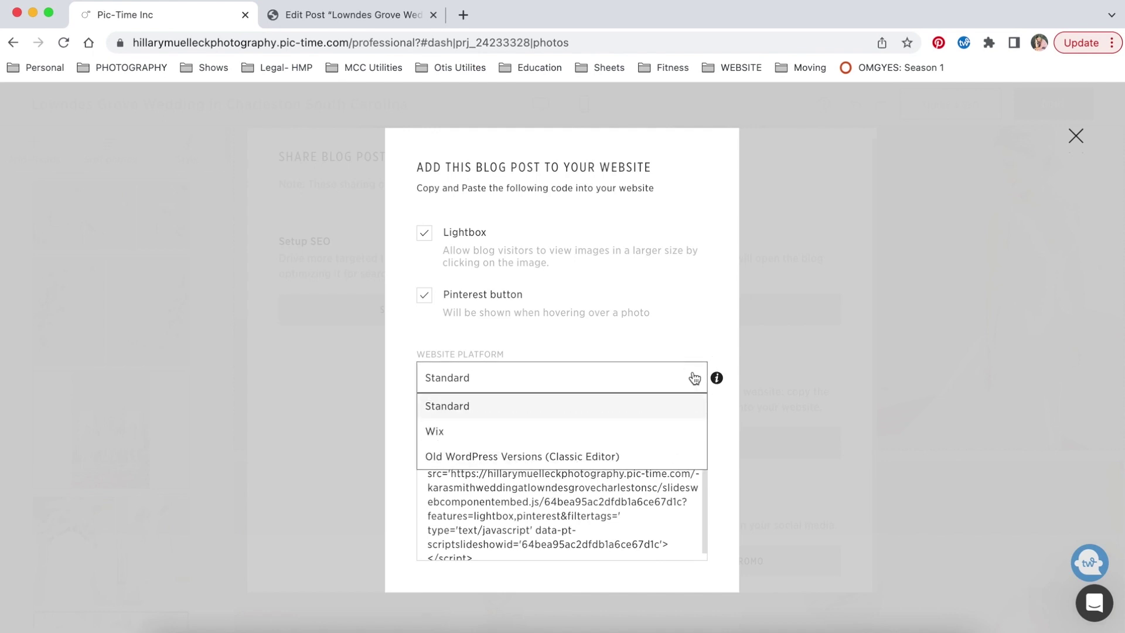
click(606, 338)
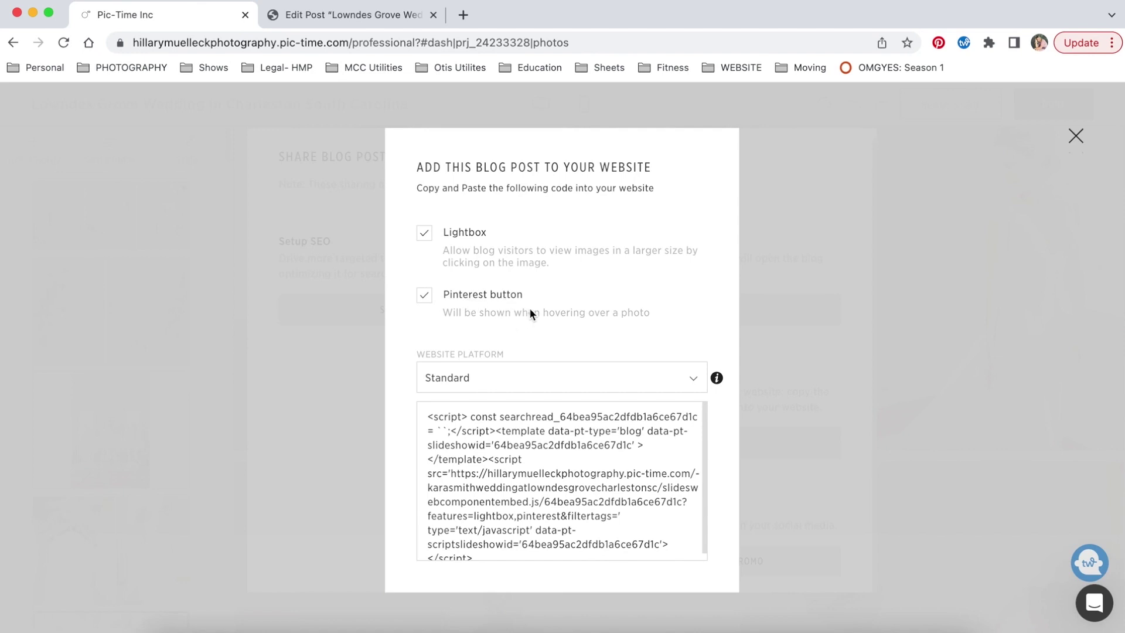
scroll(511, 475, down, 1)
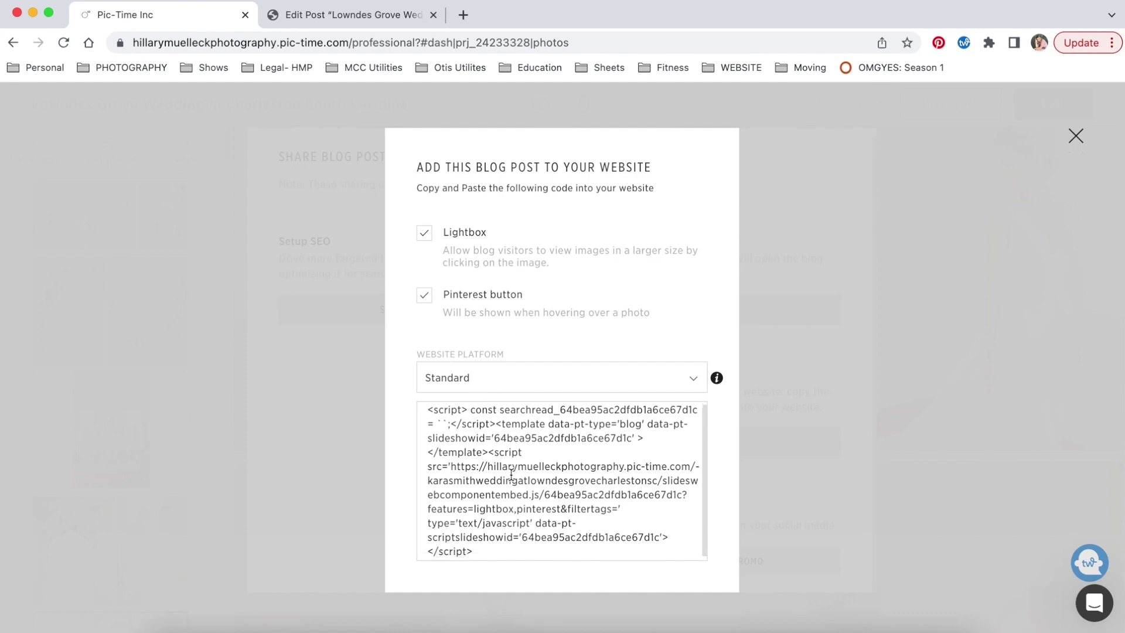
scroll(511, 475, up, 1)
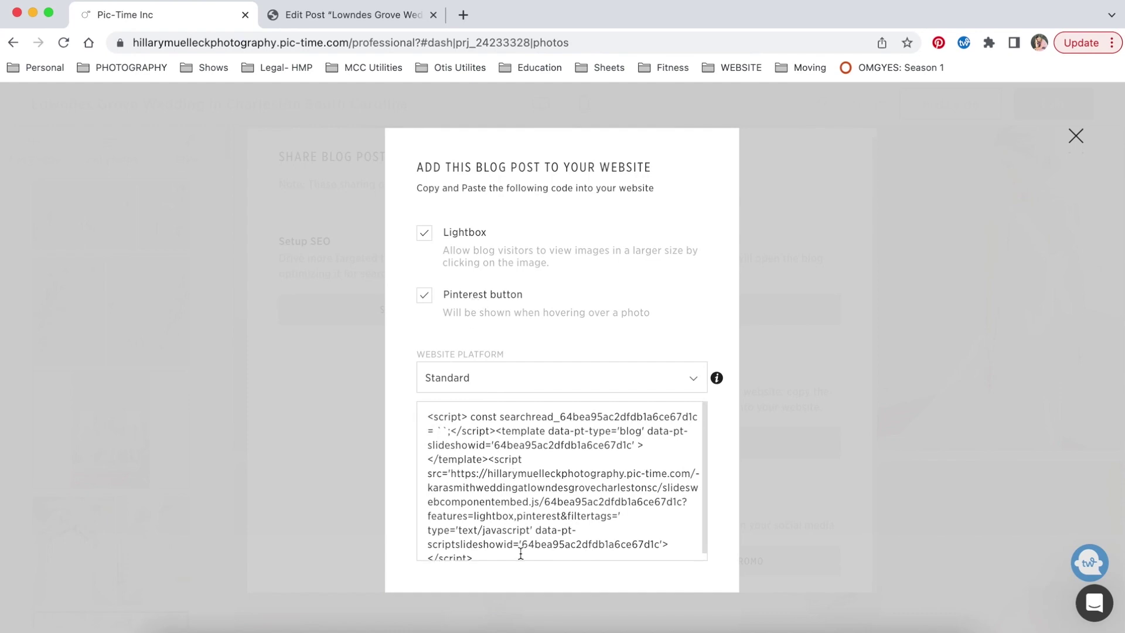
click(358, 16)
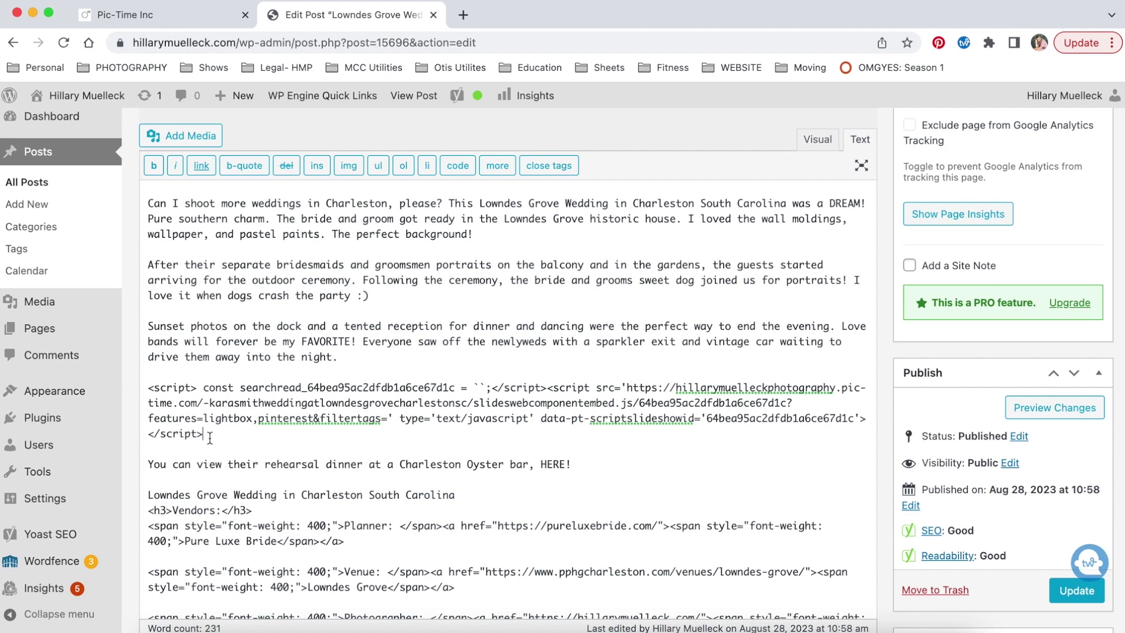
Step: Switch the editor to the Visual view and preview the post's changes
click(817, 139)
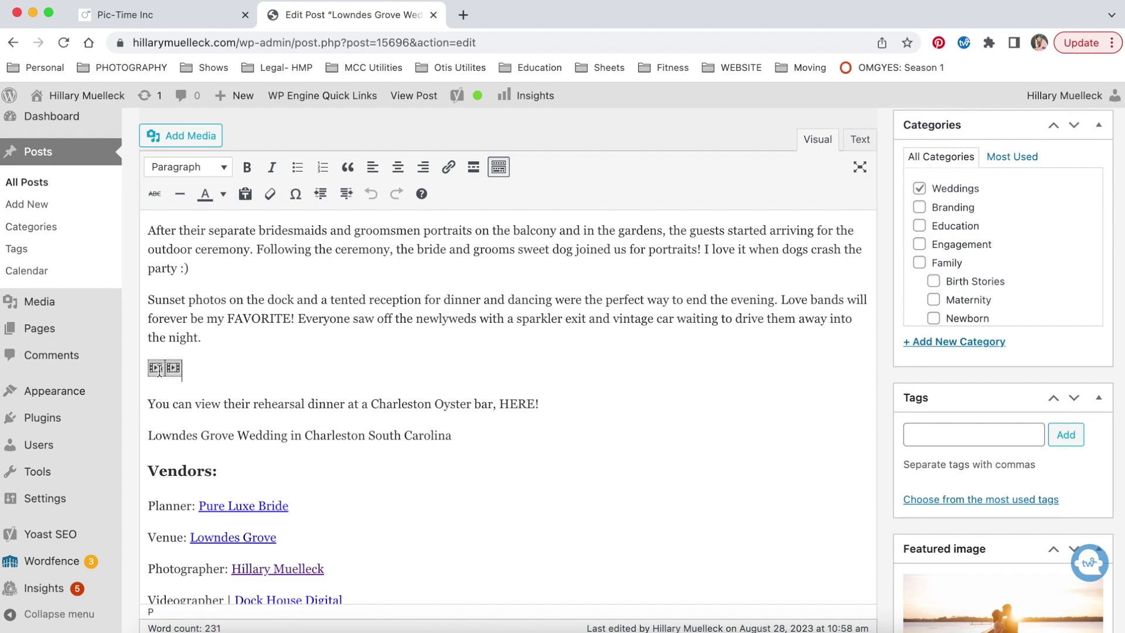
scroll(660, 406, up, 10)
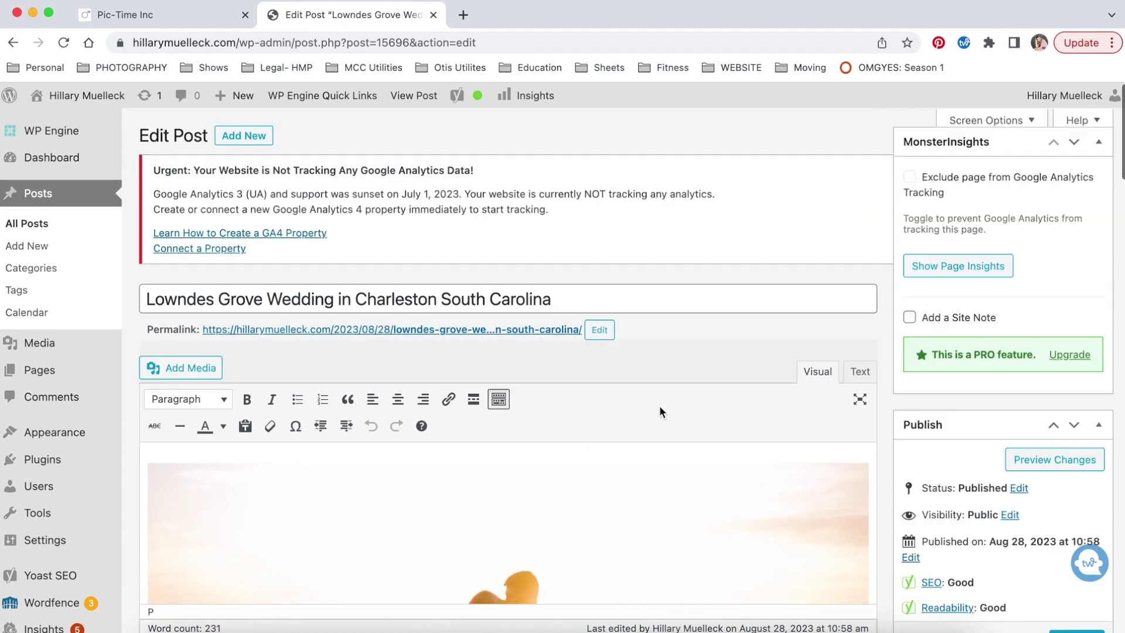
scroll(660, 406, down, 3)
scroll(660, 406, down, 3)
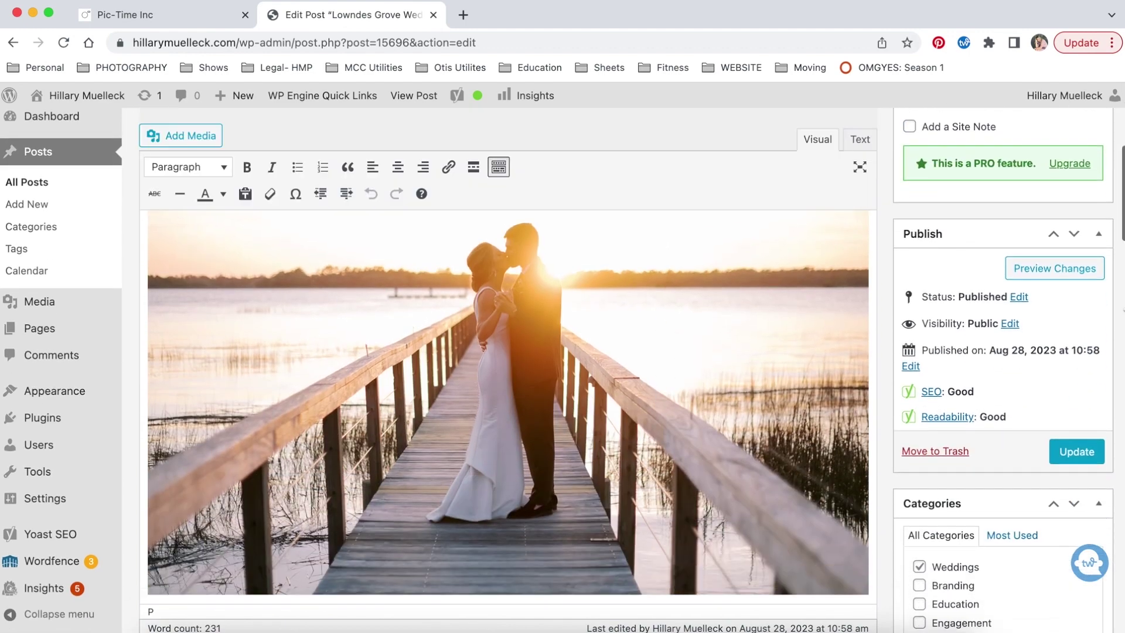
click(1070, 274)
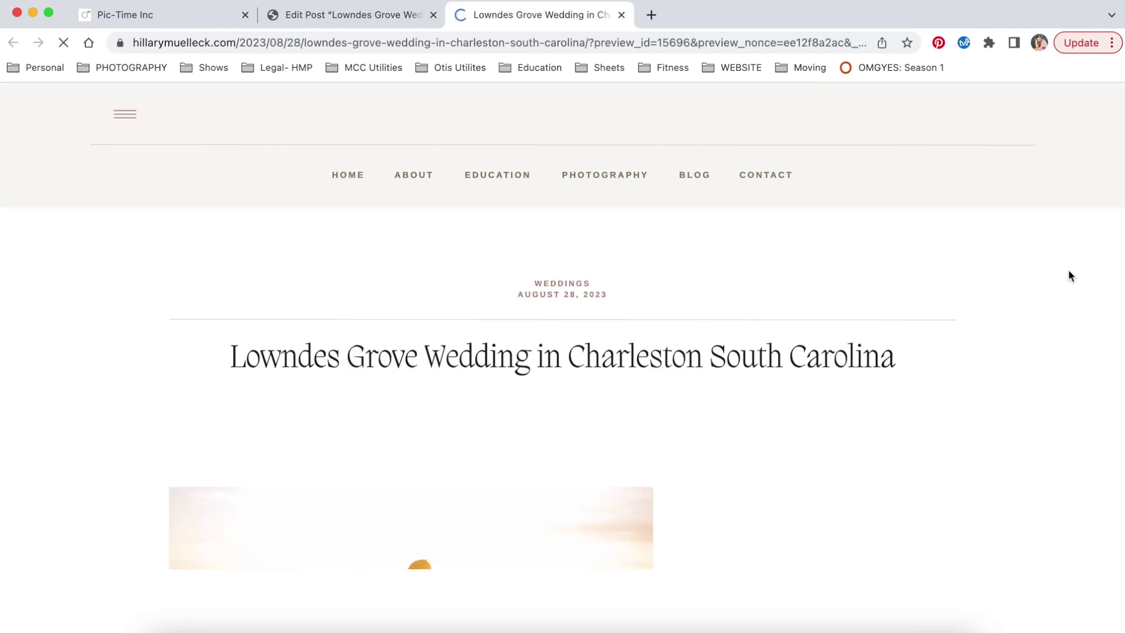
Step: Scroll the preview through the embedded Pic-Time photos to the getaway-car shot and Vendors list
scroll(918, 468, down, 3)
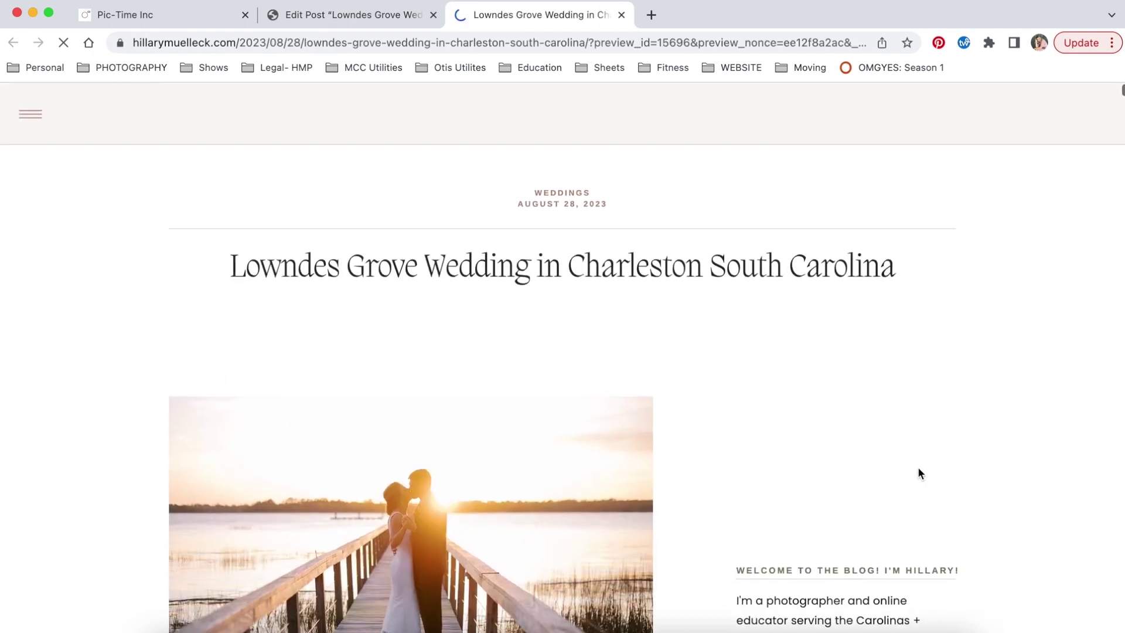
scroll(656, 475, down, 5)
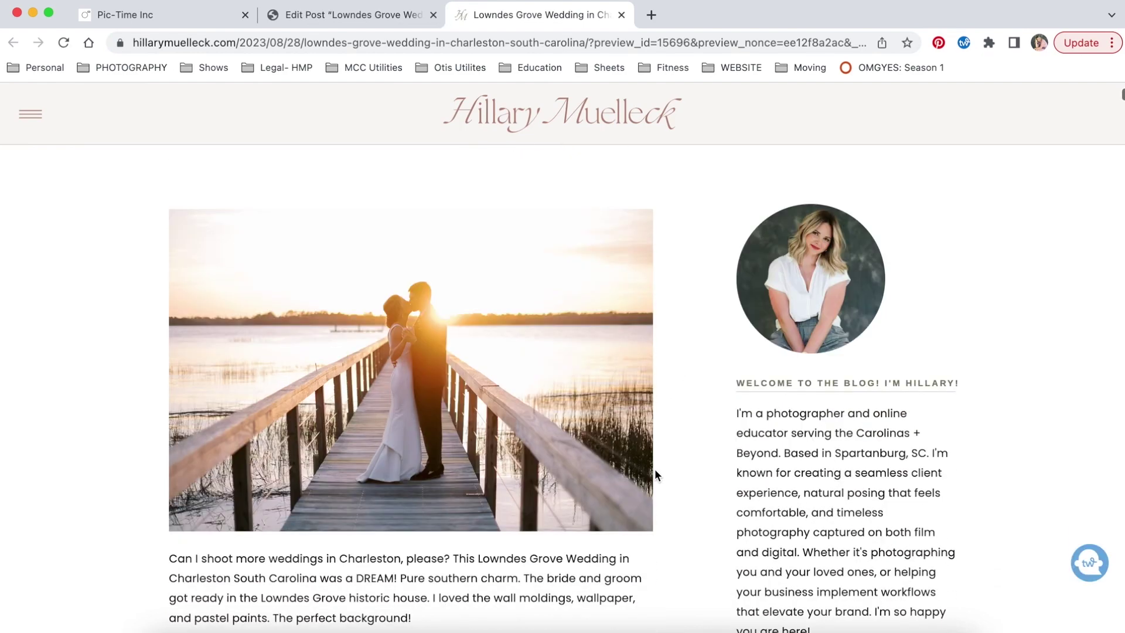
scroll(391, 234, up, 2)
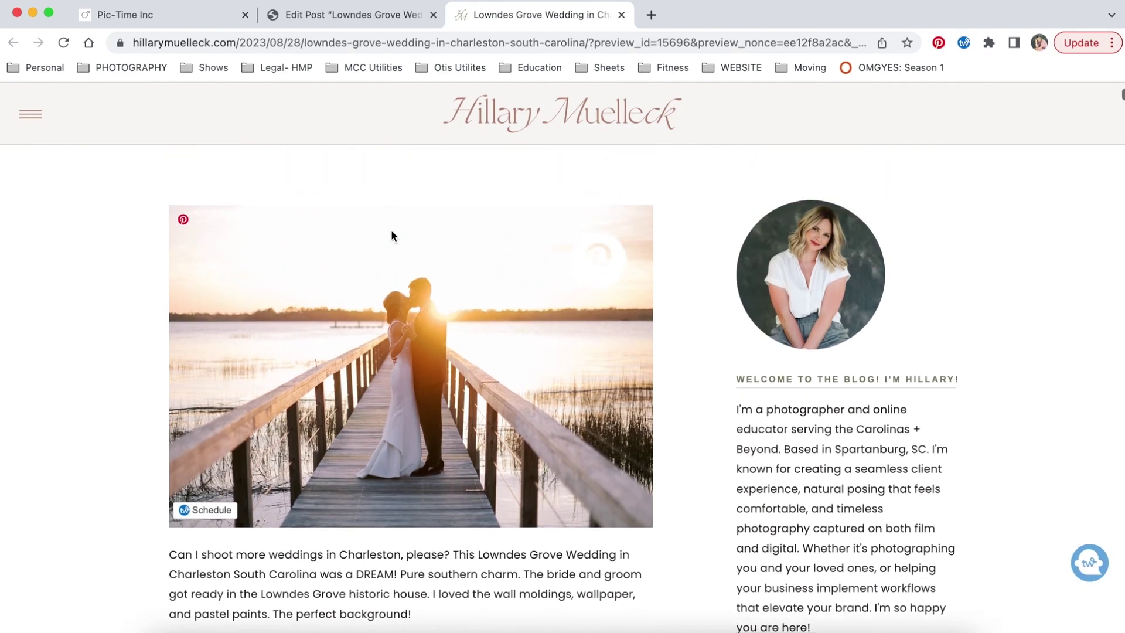
scroll(445, 405, down, 4)
scroll(445, 406, down, 3)
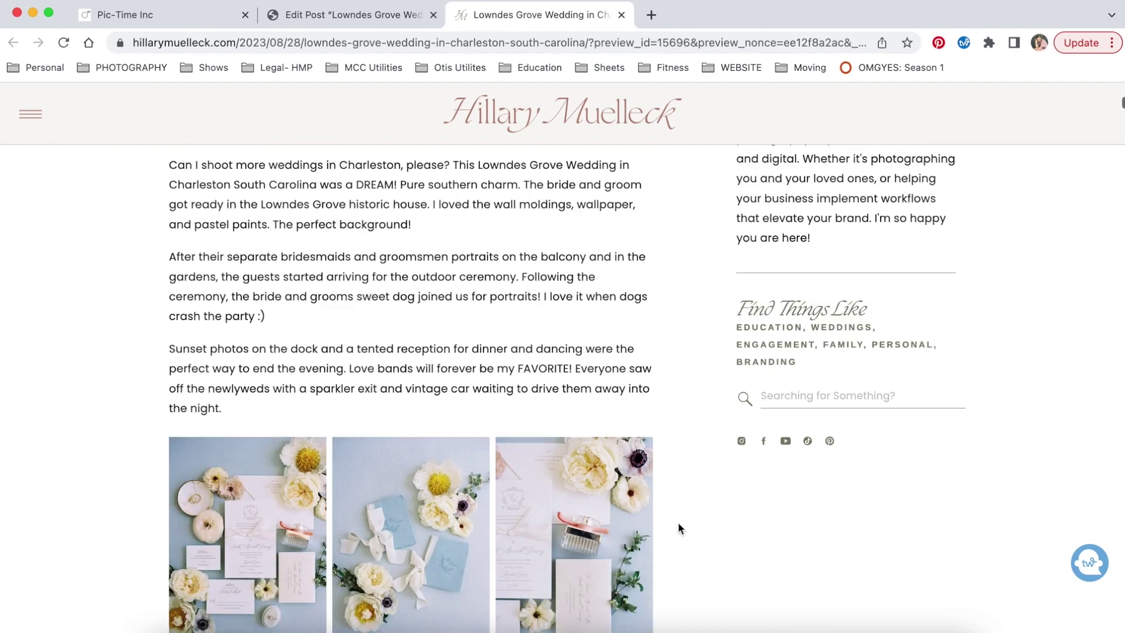
scroll(677, 522, down, 15)
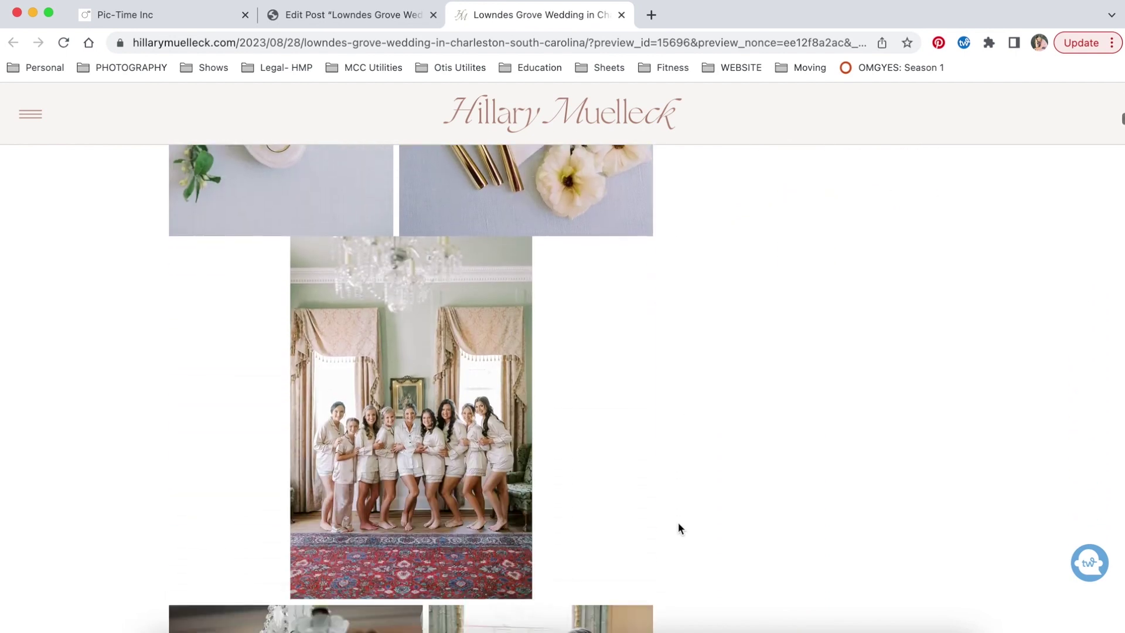
scroll(677, 522, down, 10)
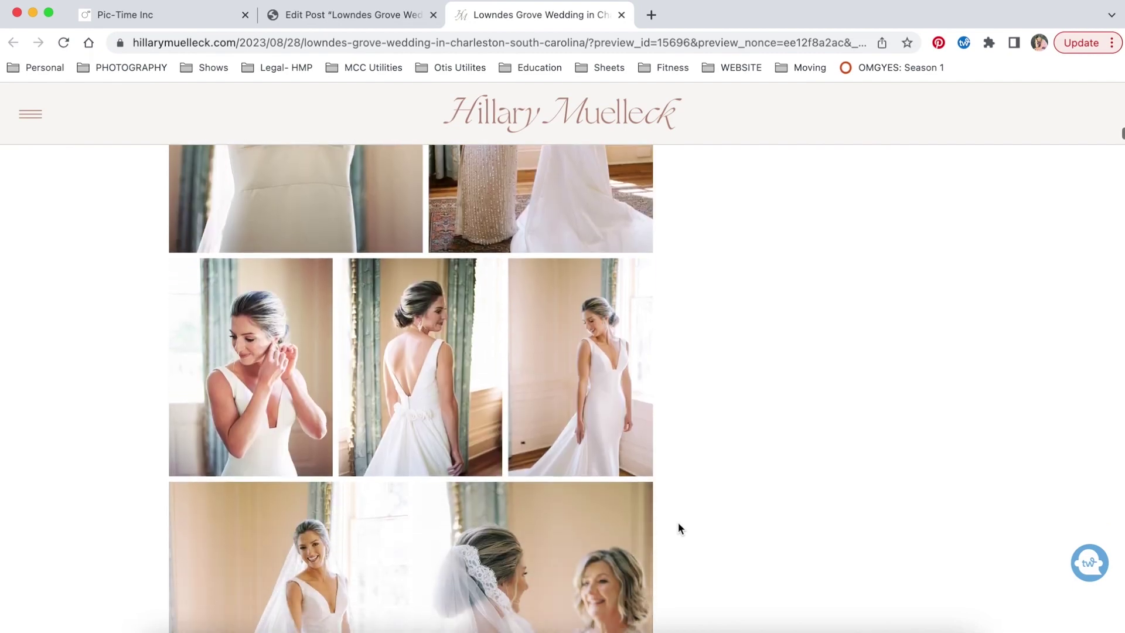
scroll(678, 527, down, 12)
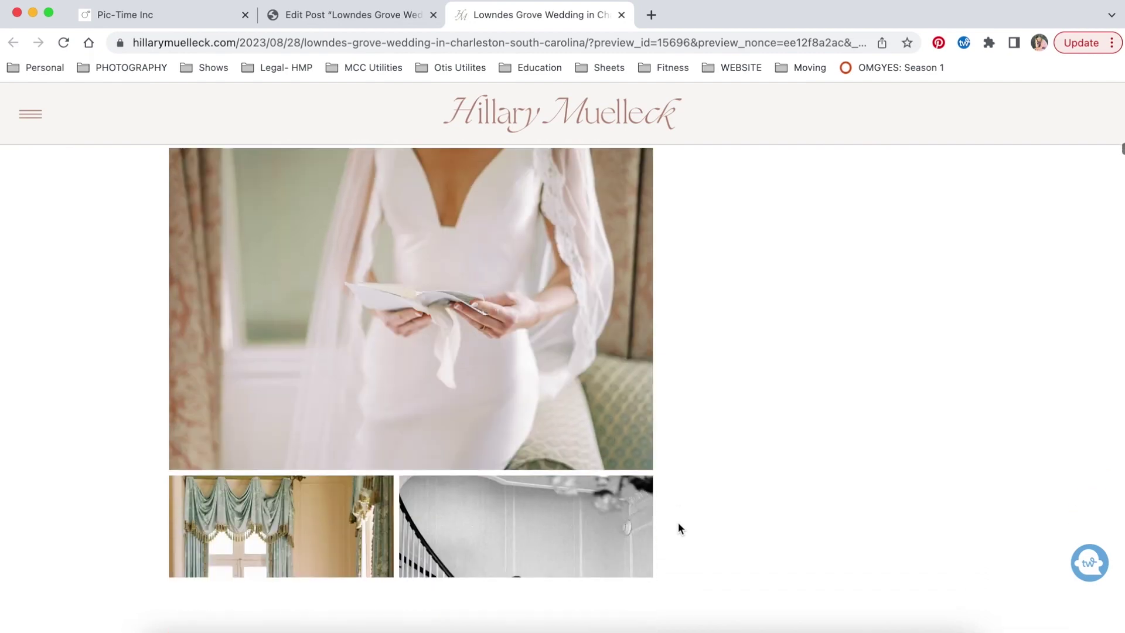
scroll(678, 523, down, 10)
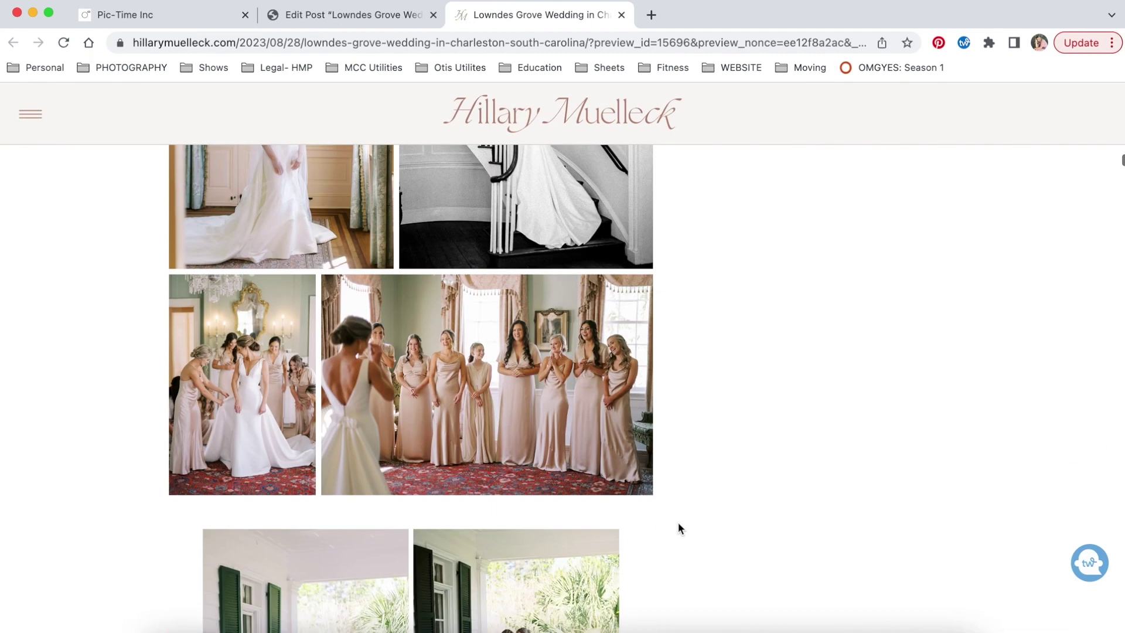
scroll(678, 528, down, 10)
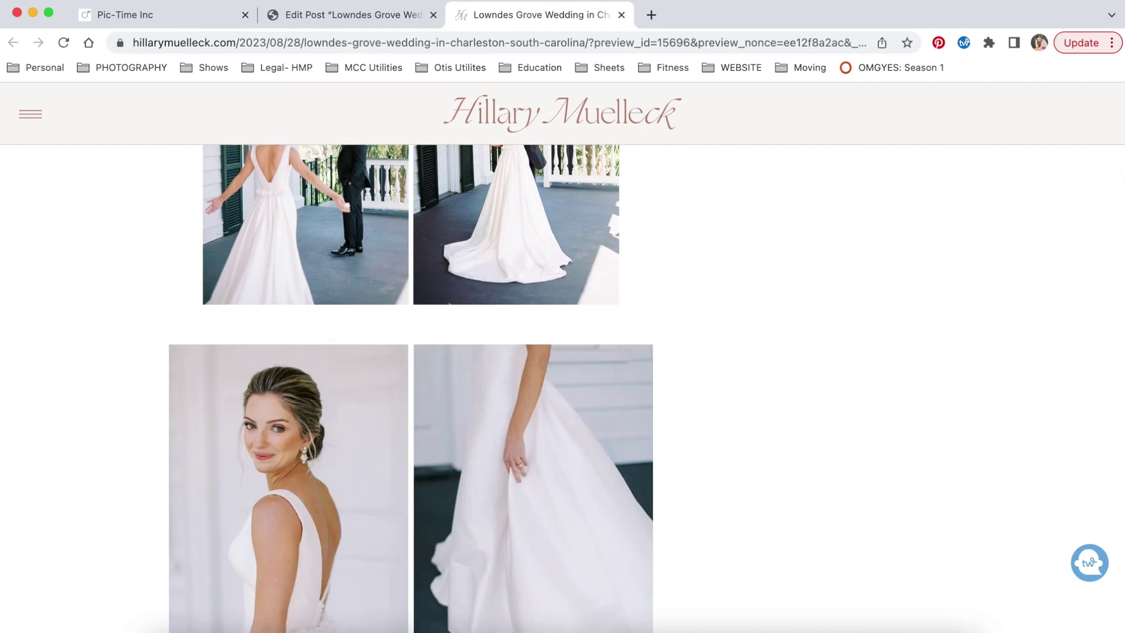
scroll(647, 481, down, 15)
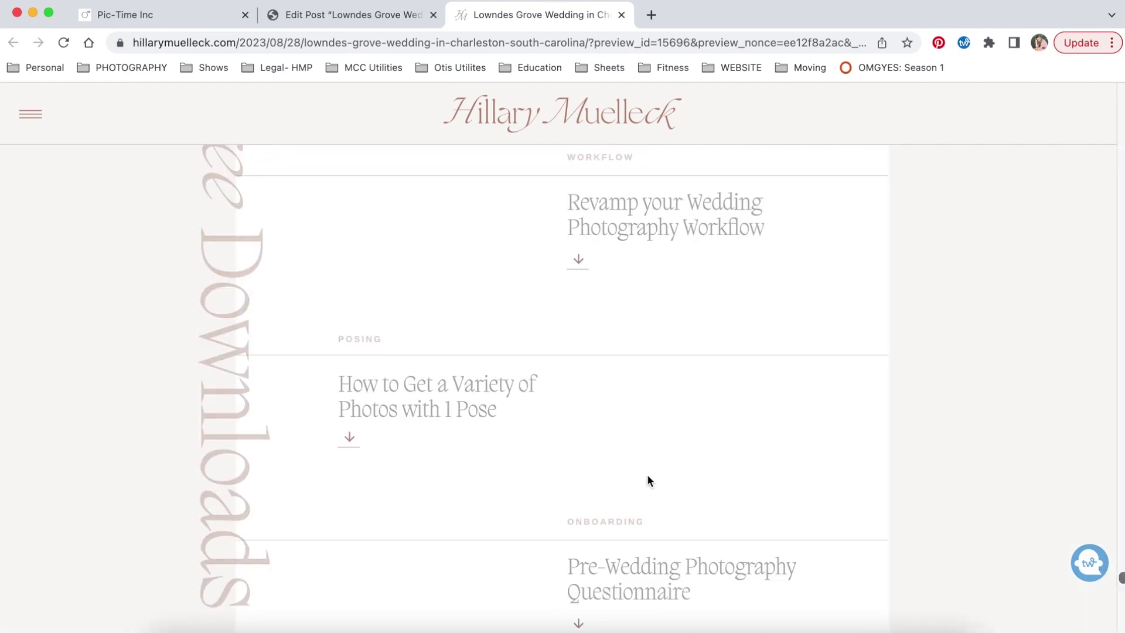
scroll(647, 477, up, 15)
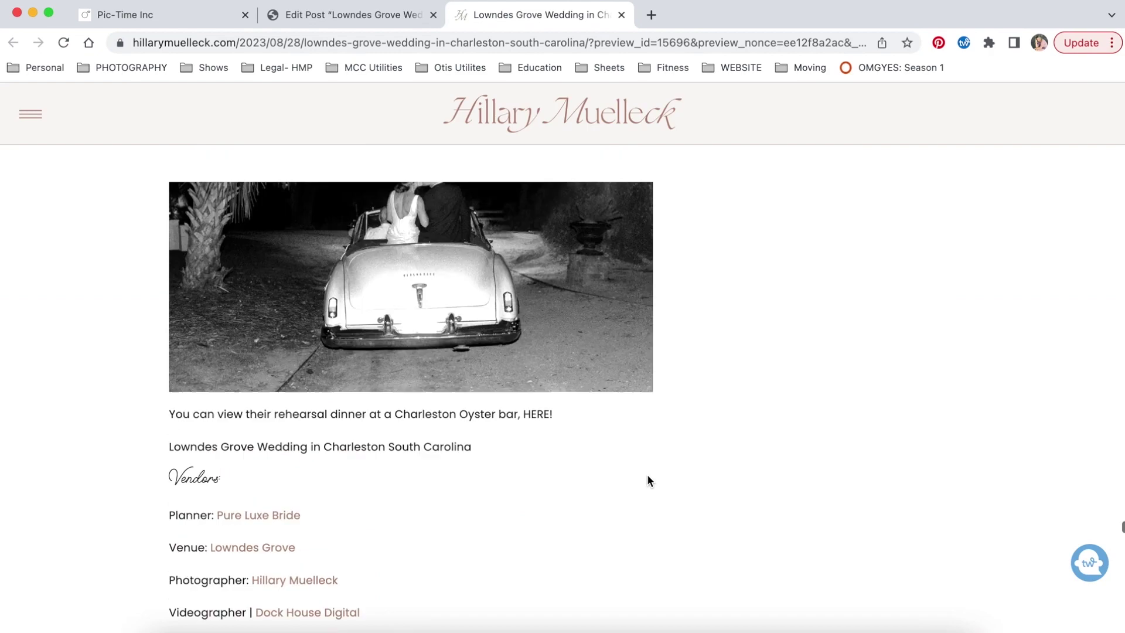
scroll(647, 474, down, 10)
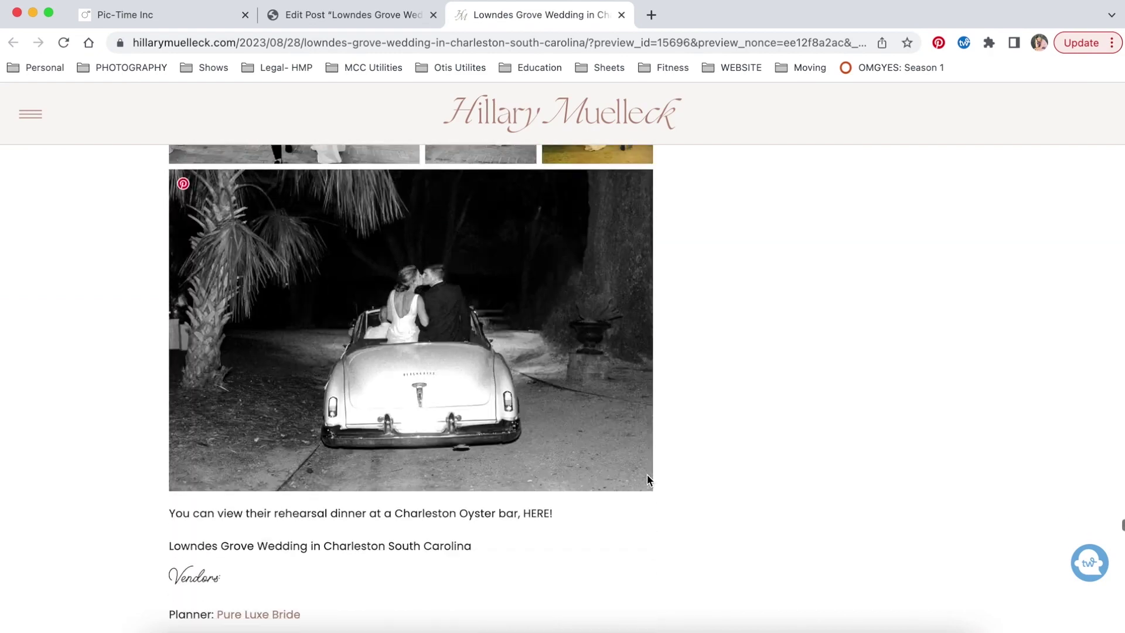
scroll(648, 479, down, 6)
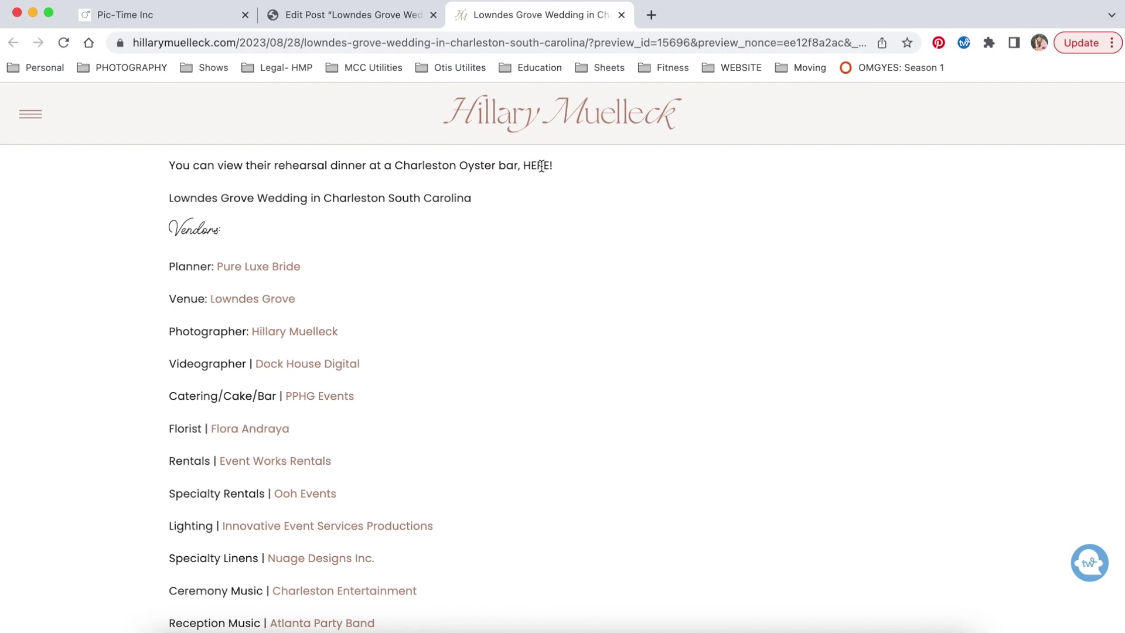
scroll(410, 352, down, 2)
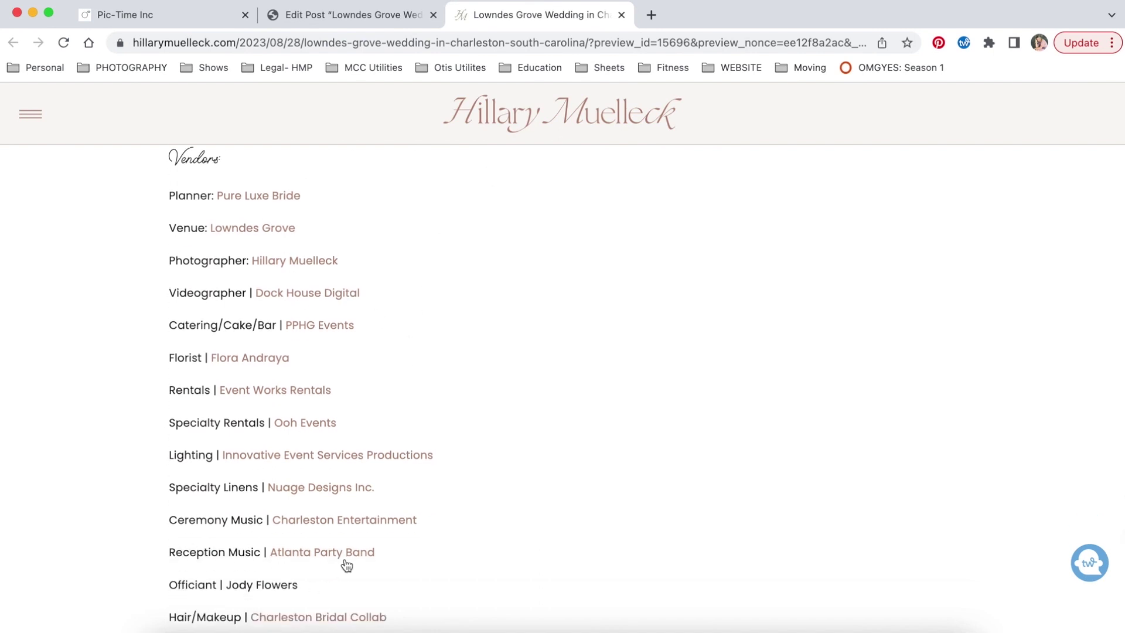
scroll(344, 558, down, 5)
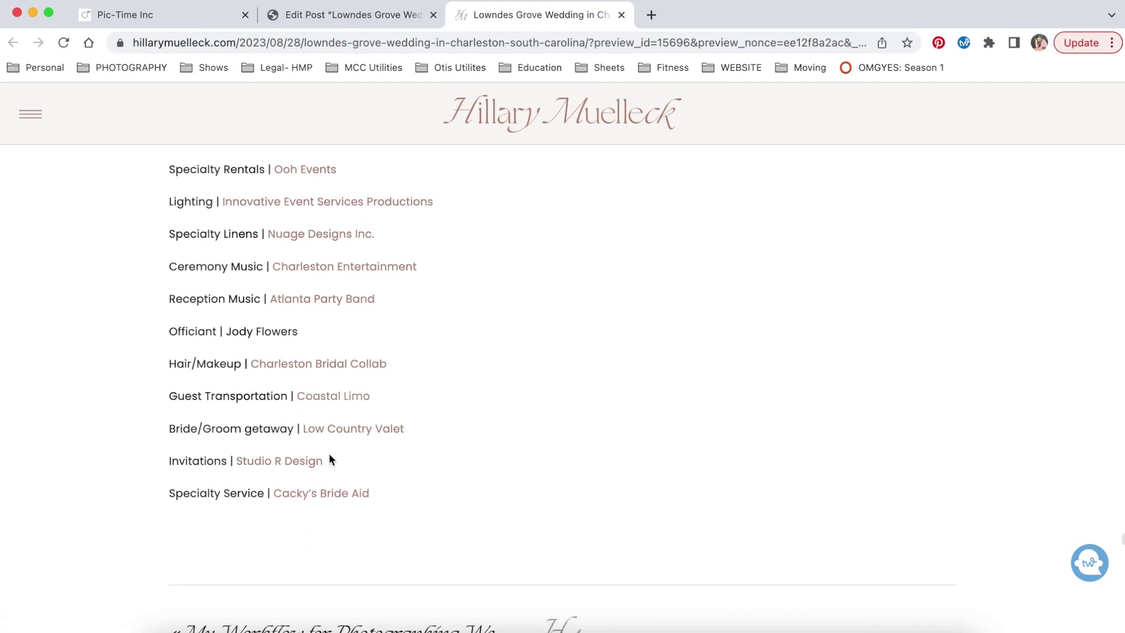
scroll(367, 243, up, 3)
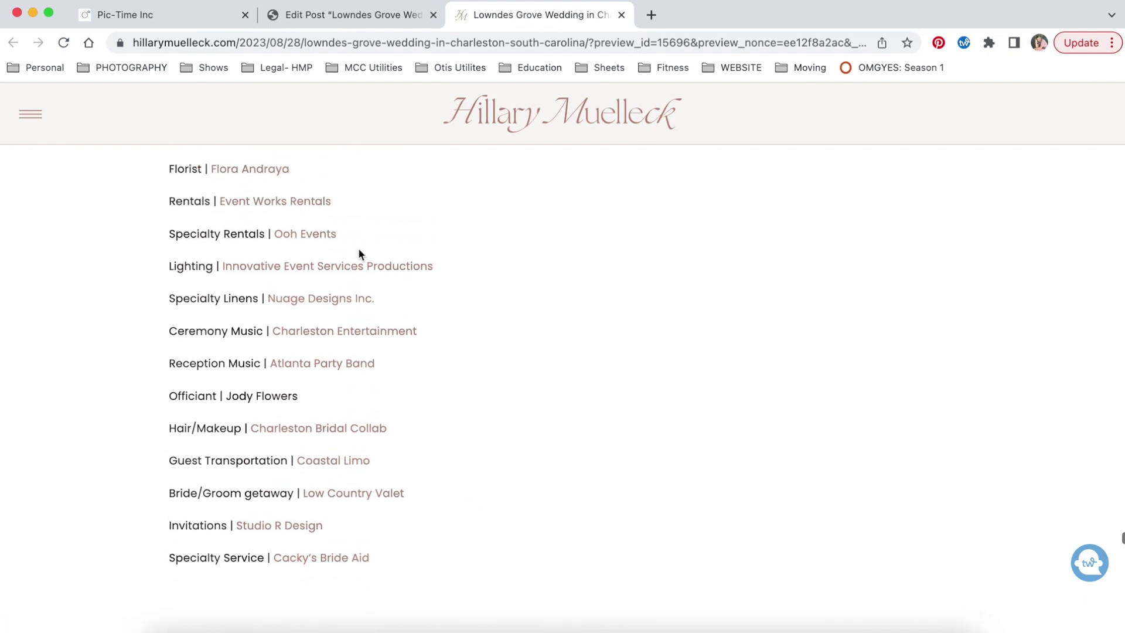
Step: Back in Pic-Time, close the embed-code window and the Share Blog Post window
click(184, 14)
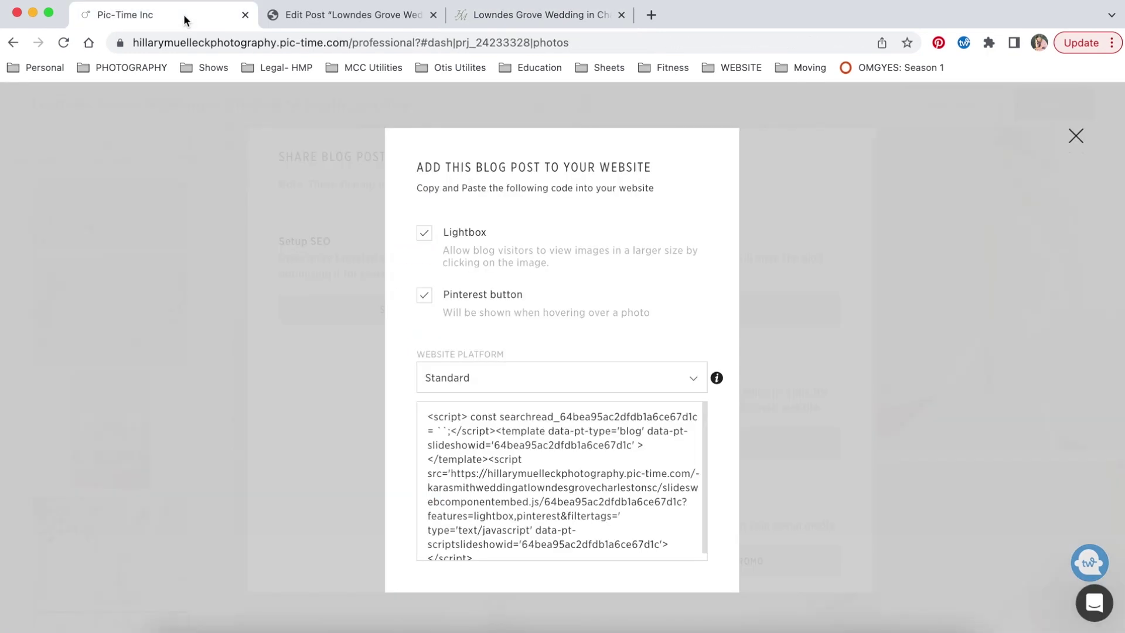
click(1077, 130)
click(964, 170)
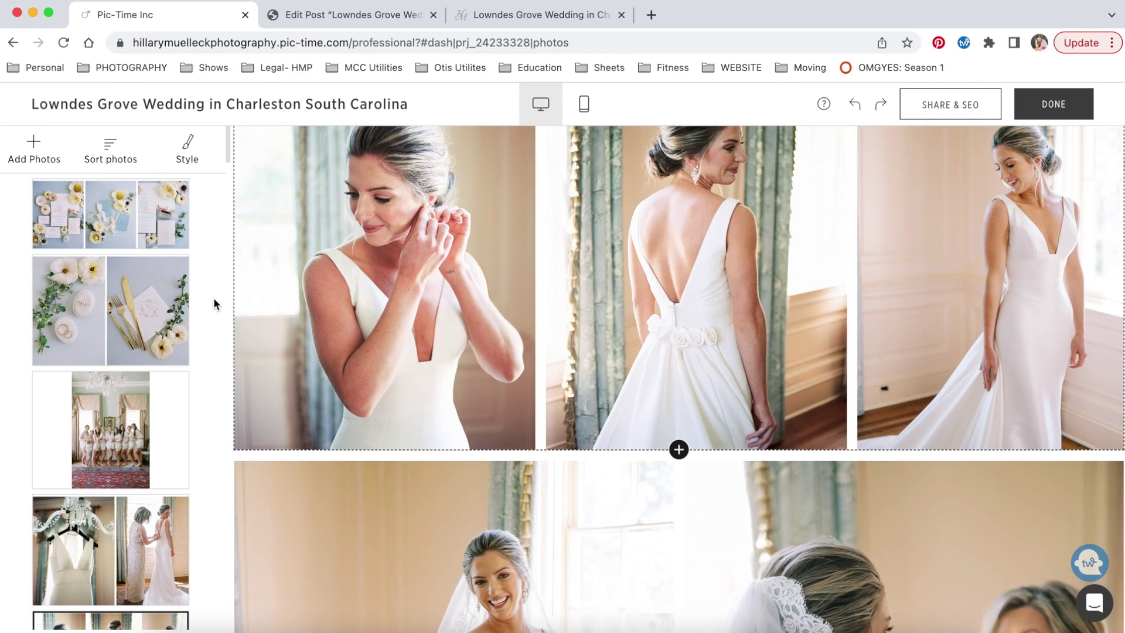
mouse_move(188, 230)
Step: Return to the WordPress editor for the published Lowndes Grove Wedding post
click(332, 17)
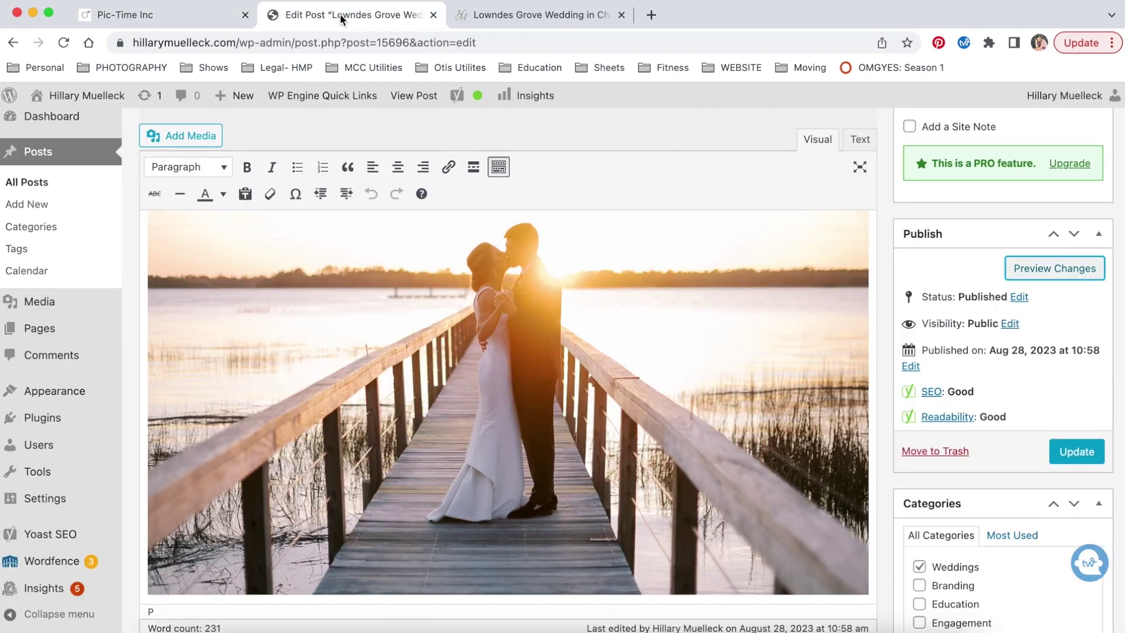